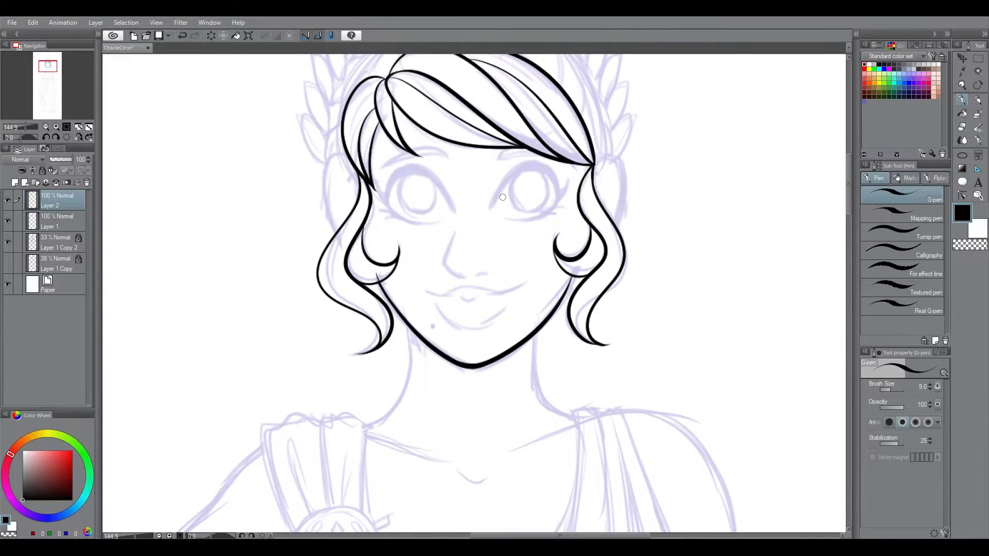
Step: Ink the outlines of both ears and the inner folds of the right ear, erasing overlapping lines at the left ear
{"action": "left_click", "coordinate": [8, 242]}
{"action": "left_click", "coordinate": [7, 242]}
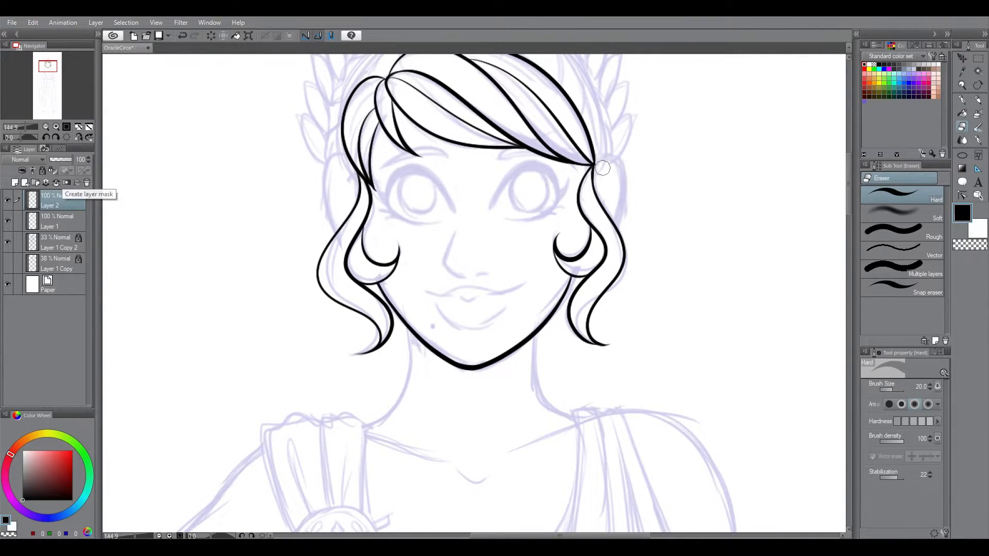
{"action": "key", "text": "p"}
{"action": "left_click_drag", "start_coordinate": [595, 164], "coordinate": [607, 242]}
{"action": "key", "text": "ctrl+z"}
{"action": "left_click_drag", "start_coordinate": [347, 155], "coordinate": [348, 244]}
{"action": "left_click_drag", "start_coordinate": [615, 185], "coordinate": [597, 206]}
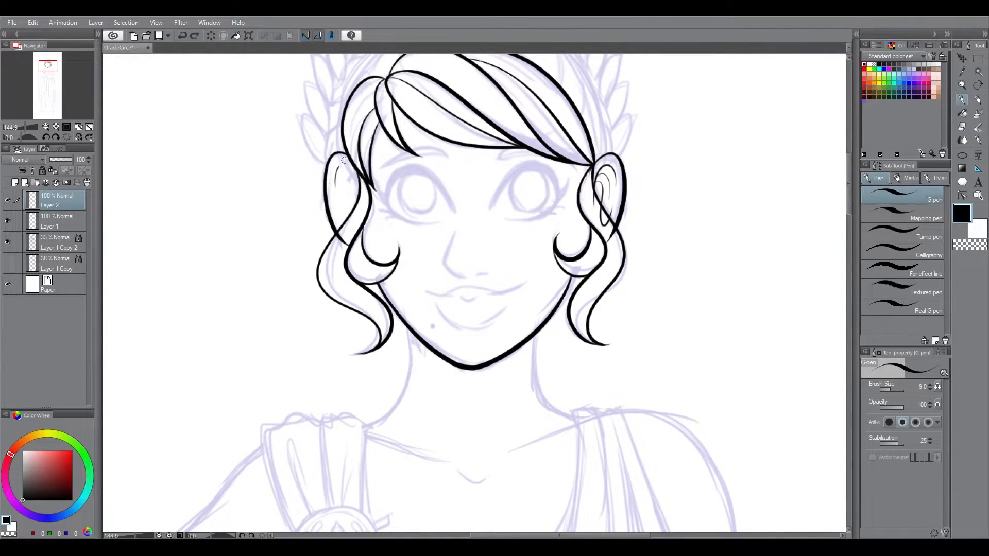
{"action": "key", "text": "e"}
{"action": "left_click_drag", "start_coordinate": [344, 242], "coordinate": [346, 211]}
Step: Copy the right ear's inner folds, flip them horizontally into the left ear, and merge the pasted copy down
{"action": "left_click", "coordinate": [978, 58]}
{"action": "left_click", "coordinate": [902, 232]}
{"action": "mouse_move", "coordinate": [602, 157]}
{"action": "left_mouse_down"}
{"action": "mouse_move", "coordinate": [605, 236]}
{"action": "mouse_move", "coordinate": [602, 158]}
{"action": "left_mouse_up"}
{"action": "key", "text": "ctrl+c"}
{"action": "key", "text": "ctrl+v"}
{"action": "key", "text": "ctrl+t"}
{"action": "left_click", "coordinate": [893, 386]}
{"action": "left_click_drag", "start_coordinate": [603, 198], "coordinate": [349, 198]}
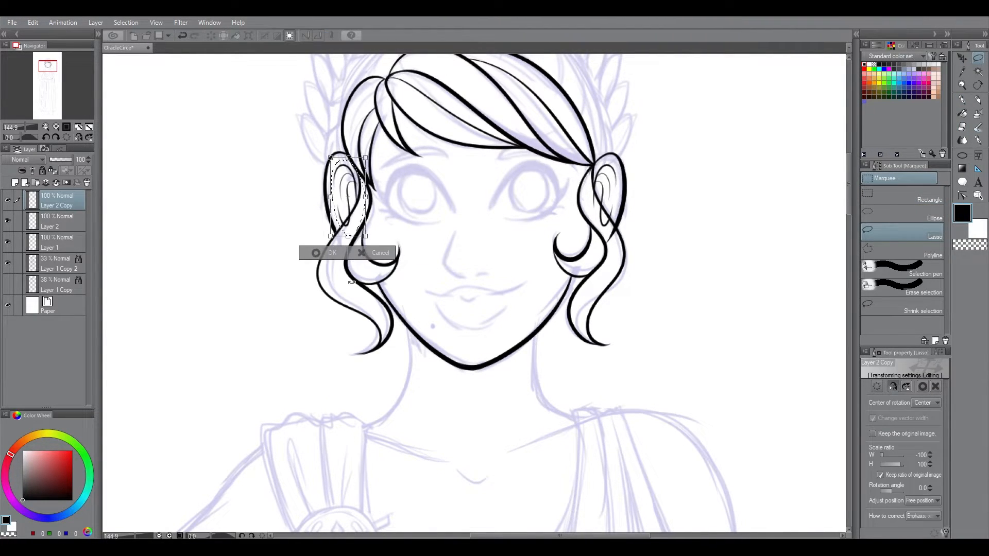
{"action": "key", "text": "Return"}
{"action": "key", "text": "ctrl+e"}
Step: Erase the ear lines that cross the hair locks and merge Layer 2 into Layer 1
{"action": "key", "text": "e"}
{"action": "left_click_drag", "start_coordinate": [615, 236], "coordinate": [610, 243]}
{"action": "left_click", "coordinate": [67, 182]}
{"action": "left_click", "coordinate": [182, 36]}
{"action": "left_click", "coordinate": [56, 182]}
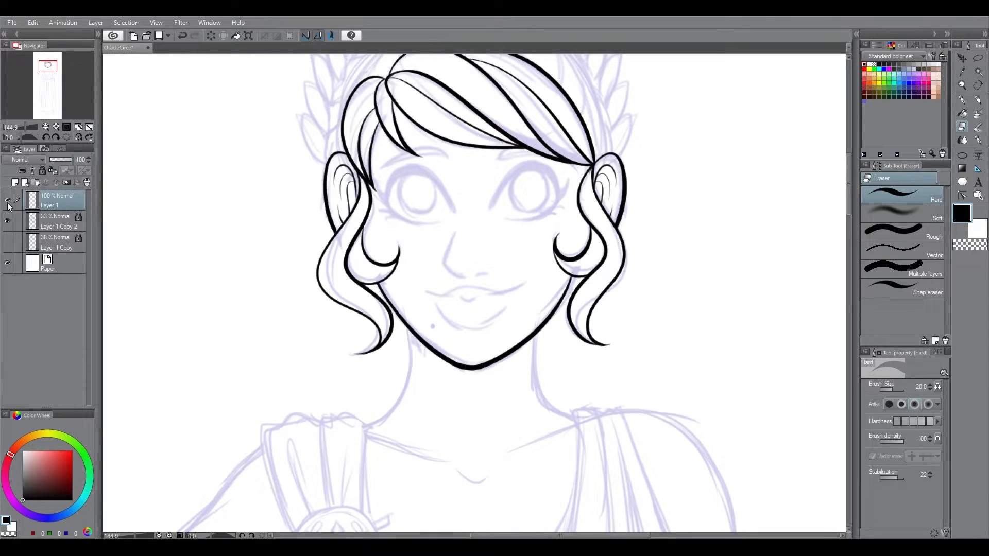
Step: Add a new raster layer and ink the curved hair strands on the left side of the crown, behind the bangs
{"action": "left_click", "coordinate": [15, 182]}
{"action": "left_click_drag", "start_coordinate": [849, 184], "coordinate": [849, 160]}
{"action": "left_click", "coordinate": [962, 100]}
{"action": "left_click_drag", "start_coordinate": [479, 190], "coordinate": [472, 238]}
{"action": "key", "text": "ctrl+z"}
{"action": "mouse_move", "coordinate": [478, 190]}
{"action": "left_mouse_down"}
{"action": "mouse_move", "coordinate": [428, 244]}
{"action": "mouse_move", "coordinate": [429, 236]}
{"action": "left_mouse_up"}
{"action": "left_click_drag", "start_coordinate": [446, 192], "coordinate": [395, 255]}
{"action": "left_click_drag", "start_coordinate": [411, 209], "coordinate": [363, 289]}
{"action": "left_click_drag", "start_coordinate": [377, 230], "coordinate": [342, 304]}
Step: Erase the ends of the left crown strands where they overlap the bangs and the ear
{"action": "key", "text": "e"}
{"action": "left_click_drag", "start_coordinate": [399, 254], "coordinate": [396, 246]}
{"action": "left_click_drag", "start_coordinate": [430, 237], "coordinate": [428, 230]}
{"action": "left_click_drag", "start_coordinate": [472, 240], "coordinate": [470, 233]}
{"action": "key", "text": "p"}
{"action": "key", "text": "e"}
{"action": "left_click_drag", "start_coordinate": [347, 262], "coordinate": [338, 338]}
{"action": "key", "text": "p"}
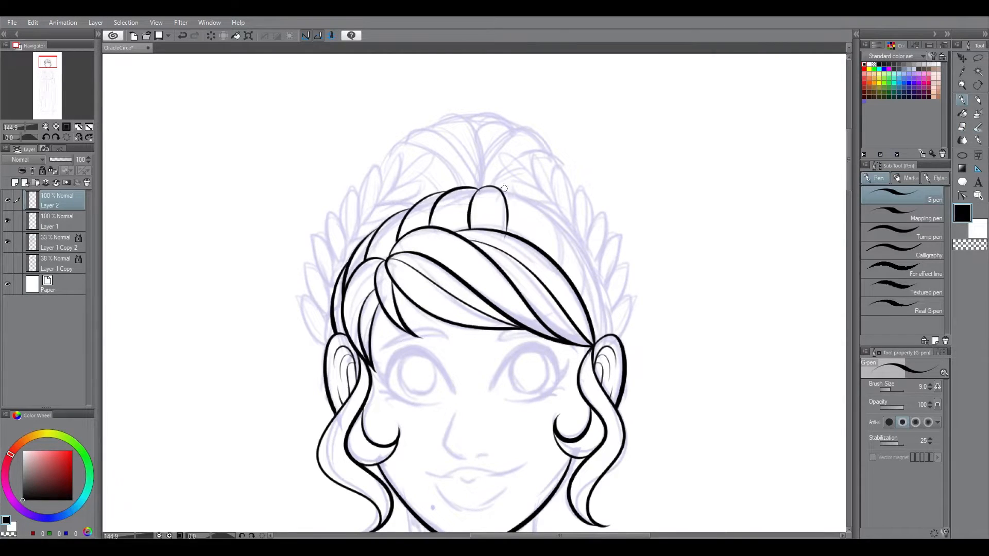
{"action": "left_click_drag", "start_coordinate": [497, 187], "coordinate": [559, 262]}
{"action": "left_click_drag", "start_coordinate": [539, 202], "coordinate": [581, 295]}
{"action": "key", "text": "ctrl+z"}
{"action": "left_click_drag", "start_coordinate": [541, 202], "coordinate": [607, 335]}
{"action": "key", "text": "e"}
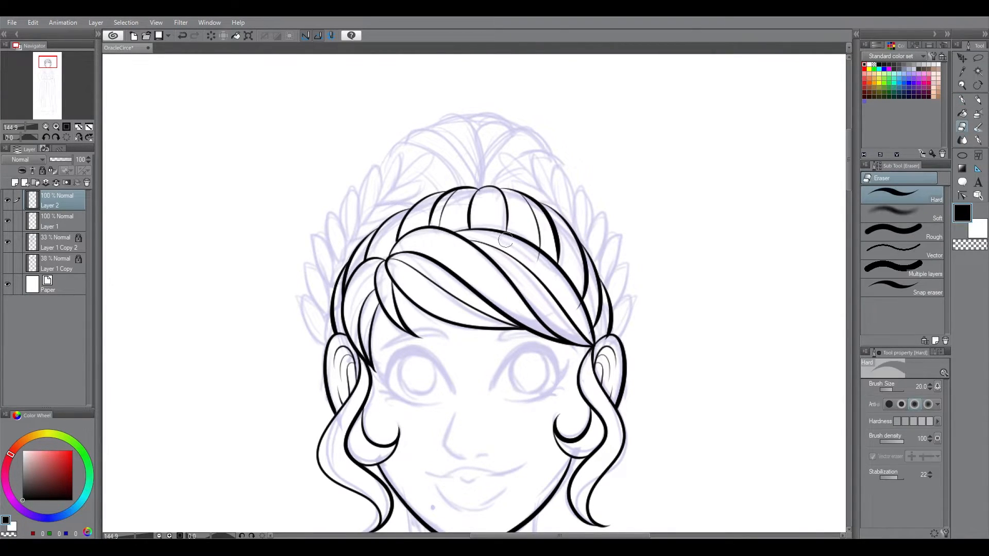
{"action": "key", "text": "p"}
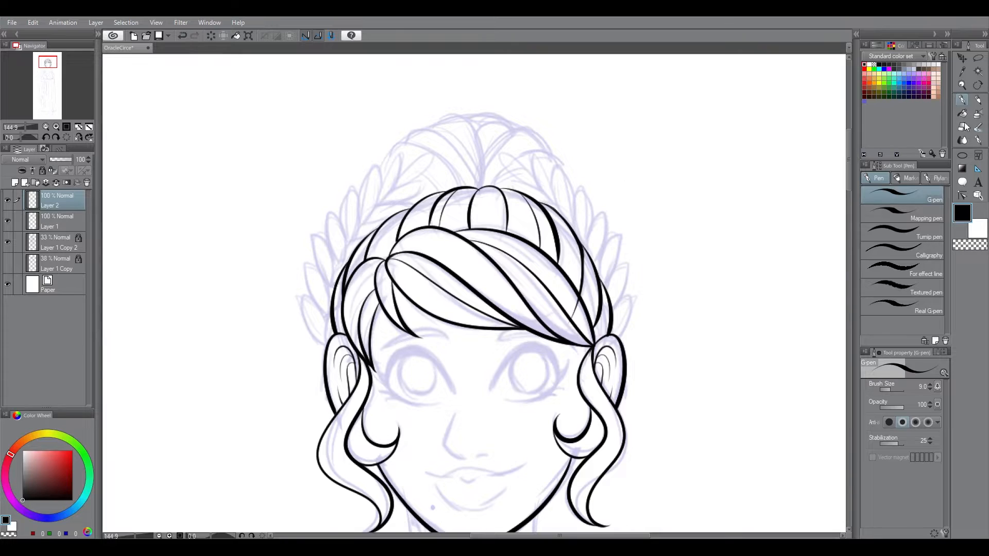
{"action": "key", "text": "e"}
{"action": "key", "text": "ctrl+z"}
{"action": "key", "text": "ctrl+z"}
{"action": "key", "text": "ctrl+z"}
{"action": "key", "text": "ctrl+z"}
{"action": "key", "text": "ctrl+z"}
{"action": "key", "text": "ctrl+z"}
{"action": "key", "text": "ctrl+z"}
Step: Ink the curved hair strands on the right side of the crown, down to the right ear
{"action": "key", "text": "p"}
{"action": "left_click_drag", "start_coordinate": [500, 188], "coordinate": [563, 255]}
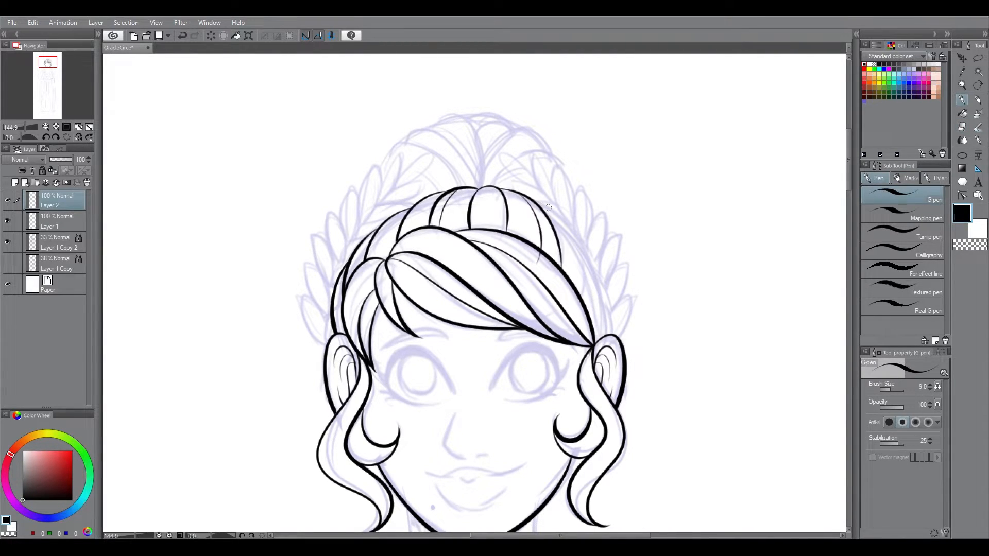
{"action": "left_click_drag", "start_coordinate": [578, 220], "coordinate": [608, 329]}
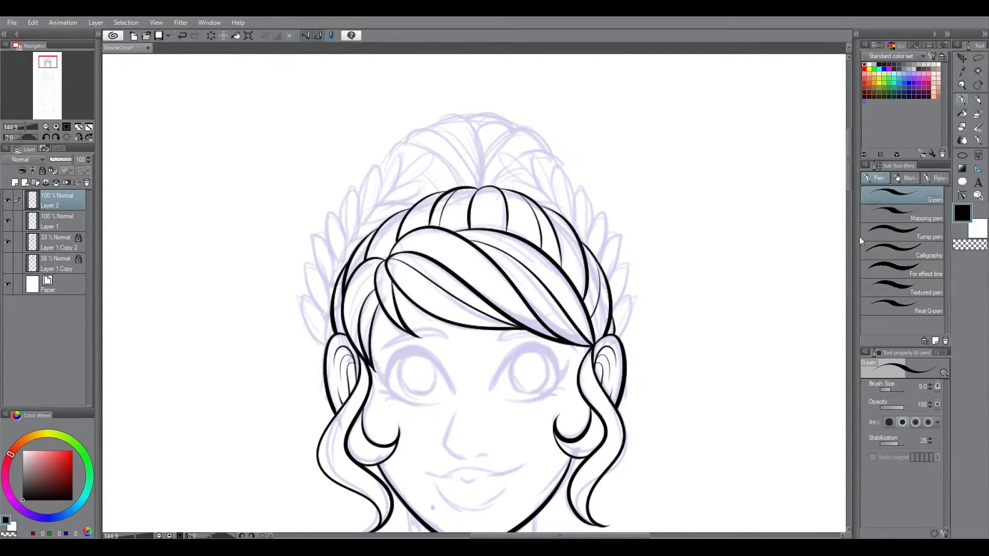
Step: Ink the outer laurel leaves along the left side of the head, following the sketch
{"action": "left_click_drag", "start_coordinate": [593, 536], "coordinate": [578, 536]}
{"action": "key", "text": "shift+space"}
{"action": "mouse_move", "coordinate": [607, 437]}
{"action": "left_mouse_down"}
{"action": "mouse_move", "coordinate": [638, 391]}
{"action": "mouse_move", "coordinate": [598, 440]}
{"action": "left_mouse_up"}
{"action": "left_click_drag", "start_coordinate": [391, 309], "coordinate": [386, 341]}
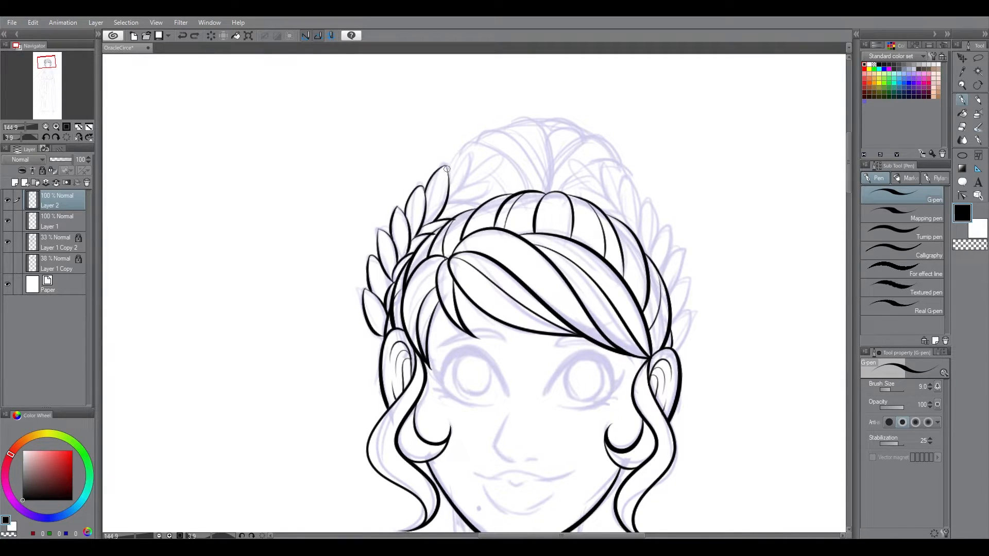
Step: Ink the remaining upper and inner laurel leaves on the left side and clean up their overlaps with the hair
{"action": "left_click_drag", "start_coordinate": [469, 172], "coordinate": [502, 156]}
{"action": "key", "text": "shift+space"}
{"action": "left_click_drag", "start_coordinate": [503, 156], "coordinate": [416, 166]}
{"action": "key", "text": "ctrl+z"}
{"action": "left_click_drag", "start_coordinate": [398, 199], "coordinate": [418, 165]}
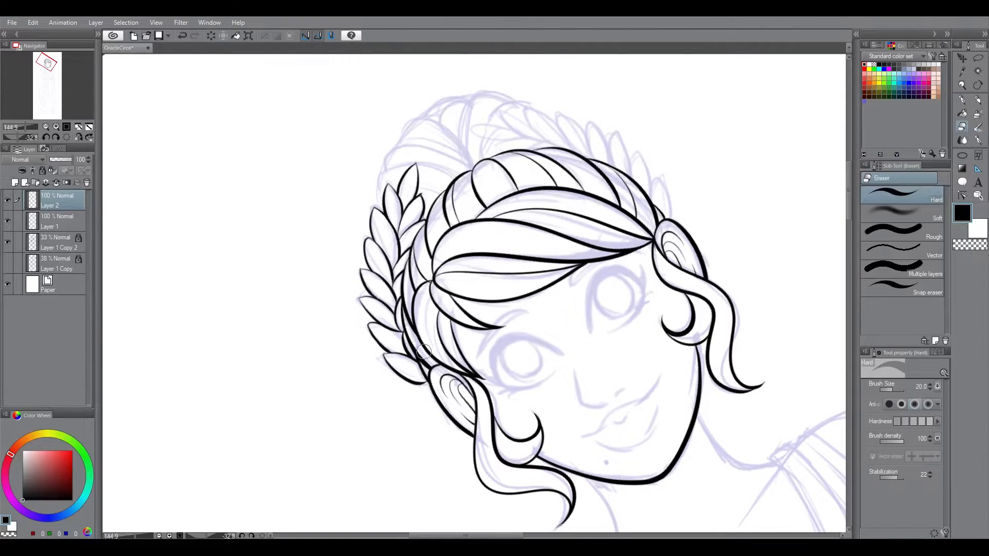
{"action": "left_click_drag", "start_coordinate": [424, 202], "coordinate": [423, 193]}
{"action": "left_click", "coordinate": [962, 127]}
{"action": "left_click", "coordinate": [66, 138]}
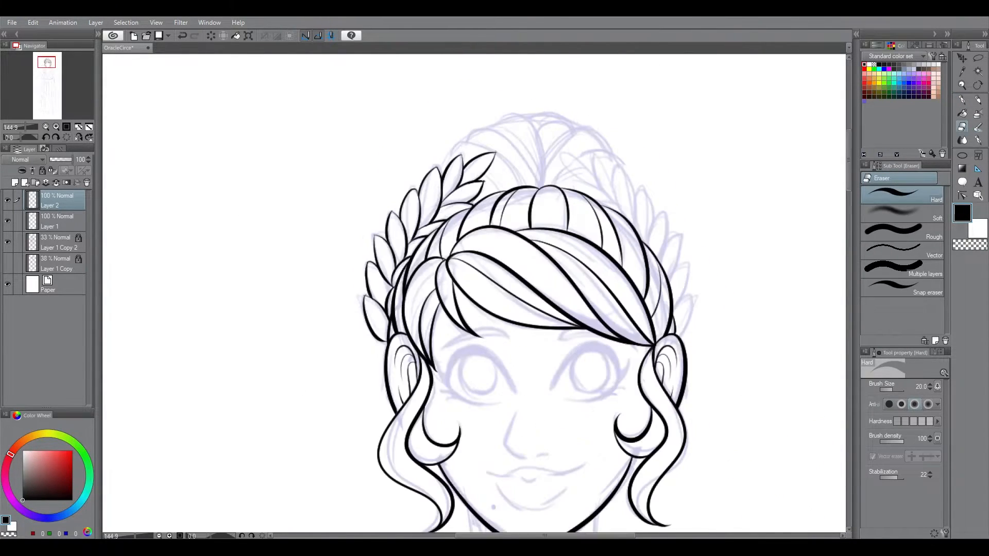
Step: Duplicate the laurel layer, flip the copy horizontally, and position it along the right side of the head
{"action": "left_click", "coordinate": [962, 100]}
{"action": "left_click", "coordinate": [96, 22]}
{"action": "left_click", "coordinate": [158, 86]}
{"action": "key", "text": "ctrl+t"}
{"action": "left_click", "coordinate": [893, 386]}
{"action": "left_click_drag", "start_coordinate": [465, 300], "coordinate": [669, 297]}
{"action": "key", "text": "ctrl+z"}
{"action": "left_click", "coordinate": [893, 387]}
{"action": "left_click_drag", "start_coordinate": [477, 332], "coordinate": [671, 333]}
{"action": "key", "text": "Return"}
{"action": "left_click_drag", "start_coordinate": [682, 239], "coordinate": [721, 239]}
Step: Erase the stray lines where the mirrored laurel overlaps the hair
{"action": "key", "text": "e"}
{"action": "mouse_move", "coordinate": [508, 173]}
{"action": "left_mouse_down"}
{"action": "mouse_move", "coordinate": [549, 186]}
{"action": "mouse_move", "coordinate": [622, 257]}
{"action": "mouse_move", "coordinate": [674, 408]}
{"action": "left_mouse_up"}
{"action": "key", "text": "p"}
Step: Move the left laurel on Layer 2 slightly inward, closer to the head
{"action": "key", "text": "ctrl+0"}
{"action": "left_click_drag", "start_coordinate": [470, 124], "coordinate": [470, 224]}
{"action": "left_click_drag", "start_coordinate": [470, 224], "coordinate": [582, 224]}
{"action": "key", "text": "k"}
{"action": "left_click", "coordinate": [57, 222]}
{"action": "left_click_drag", "start_coordinate": [438, 181], "coordinate": [443, 184]}
{"action": "key", "text": "ctrl+z"}
{"action": "scroll", "coordinate": [448, 160], "scroll_direction": "up", "scroll_amount": 3}
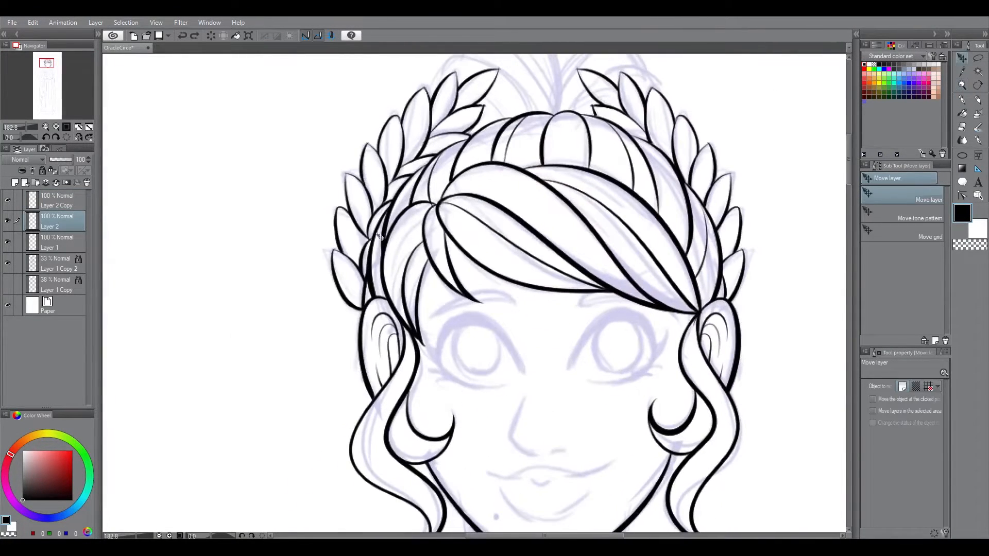
Step: Erase the left laurel's lines overlapping the hair, and merge the mirrored laurel layer down
{"action": "key", "text": "e"}
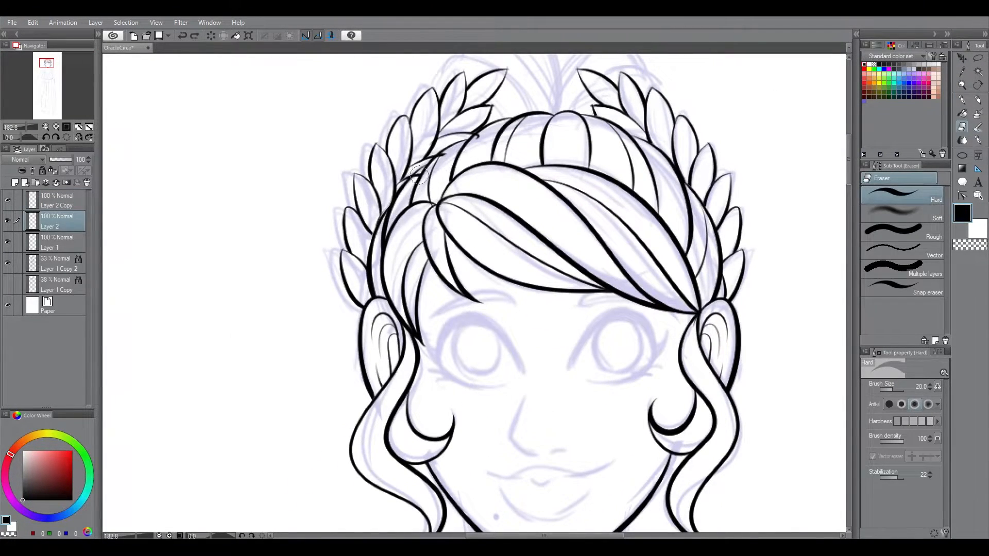
{"action": "key", "text": "p"}
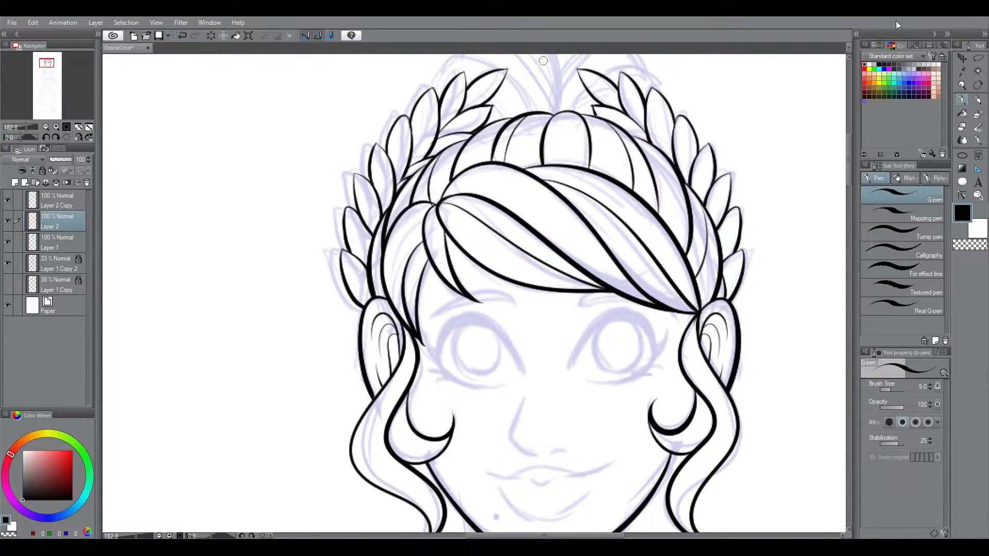
{"action": "key", "text": "ctrl+0"}
{"action": "scroll", "coordinate": [512, 104], "scroll_direction": "up", "scroll_amount": 5}
{"action": "key", "text": "e"}
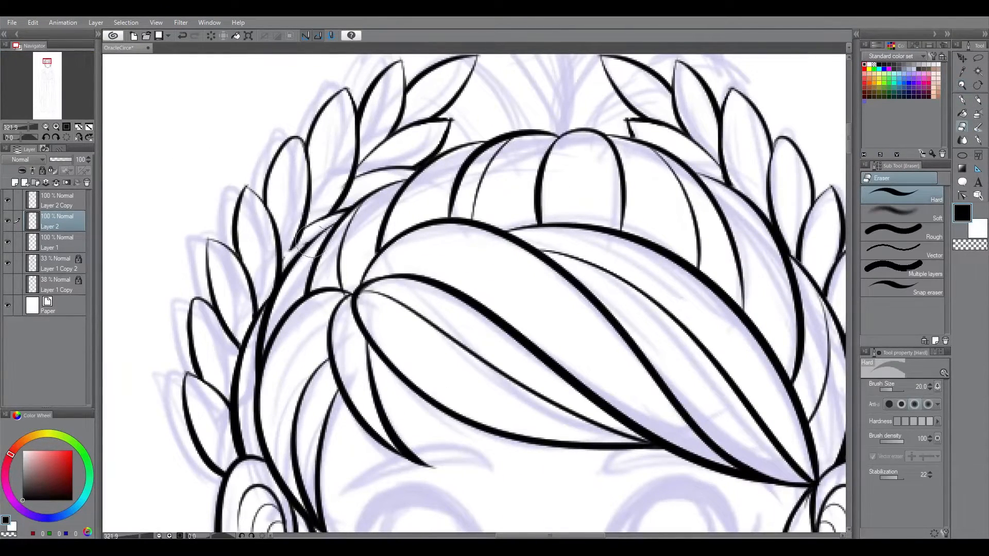
{"action": "key", "text": "p"}
{"action": "key", "text": "ctrl+0"}
{"action": "key", "text": "slash"}
{"action": "scroll", "coordinate": [477, 93], "scroll_direction": "up", "scroll_amount": 2}
{"action": "scroll", "coordinate": [443, 275], "scroll_direction": "up", "scroll_amount": 3}
{"action": "scroll", "coordinate": [442, 275], "scroll_direction": "down", "scroll_amount": 3}
{"action": "left_click", "coordinate": [57, 203]}
{"action": "key", "text": "ctrl+e"}
Step: Ink the curved strands on the left side of the hair bun above the crown
{"action": "mouse_move", "coordinate": [846, 220]}
{"action": "left_mouse_down"}
{"action": "mouse_move", "coordinate": [852, 272]}
{"action": "mouse_move", "coordinate": [851, 234]}
{"action": "left_mouse_up"}
{"action": "scroll", "coordinate": [438, 196], "scroll_direction": "up", "scroll_amount": 5}
{"action": "key", "text": "p"}
{"action": "key", "text": "ctrl+z"}
{"action": "left_click_drag", "start_coordinate": [380, 199], "coordinate": [475, 250]}
{"action": "left_click_drag", "start_coordinate": [366, 222], "coordinate": [447, 256]}
{"action": "key", "text": "ctrl+z"}
{"action": "left_click_drag", "start_coordinate": [392, 196], "coordinate": [515, 170]}
{"action": "key", "text": "ctrl+z"}
Step: Ink the central and right-hand strands of the hair bun, fanning out from its base
{"action": "mouse_move", "coordinate": [474, 166]}
{"action": "left_mouse_down"}
{"action": "mouse_move", "coordinate": [488, 258]}
{"action": "mouse_move", "coordinate": [505, 272]}
{"action": "left_mouse_up"}
{"action": "left_click_drag", "start_coordinate": [517, 172], "coordinate": [520, 270]}
{"action": "mouse_move", "coordinate": [544, 185]}
{"action": "left_mouse_down"}
{"action": "mouse_move", "coordinate": [511, 284]}
{"action": "mouse_move", "coordinate": [585, 374]}
{"action": "left_mouse_up"}
{"action": "left_click_drag", "start_coordinate": [550, 272], "coordinate": [601, 346]}
{"action": "left_click_drag", "start_coordinate": [573, 249], "coordinate": [608, 290]}
{"action": "left_click_drag", "start_coordinate": [582, 221], "coordinate": [600, 251]}
Step: Erase the bun lines that run through the laurel leaves and ink another inner bun strand
{"action": "key", "text": "e"}
{"action": "left_click_drag", "start_coordinate": [495, 255], "coordinate": [507, 274]}
{"action": "mouse_move", "coordinate": [516, 279]}
{"action": "left_mouse_down"}
{"action": "mouse_move", "coordinate": [544, 181]}
{"action": "mouse_move", "coordinate": [516, 281]}
{"action": "left_mouse_up"}
{"action": "key", "text": "p"}
{"action": "mouse_move", "coordinate": [546, 180]}
{"action": "left_mouse_down"}
{"action": "mouse_move", "coordinate": [537, 256]}
{"action": "mouse_move", "coordinate": [506, 200]}
{"action": "left_mouse_up"}
{"action": "key", "text": "ctrl+at"}
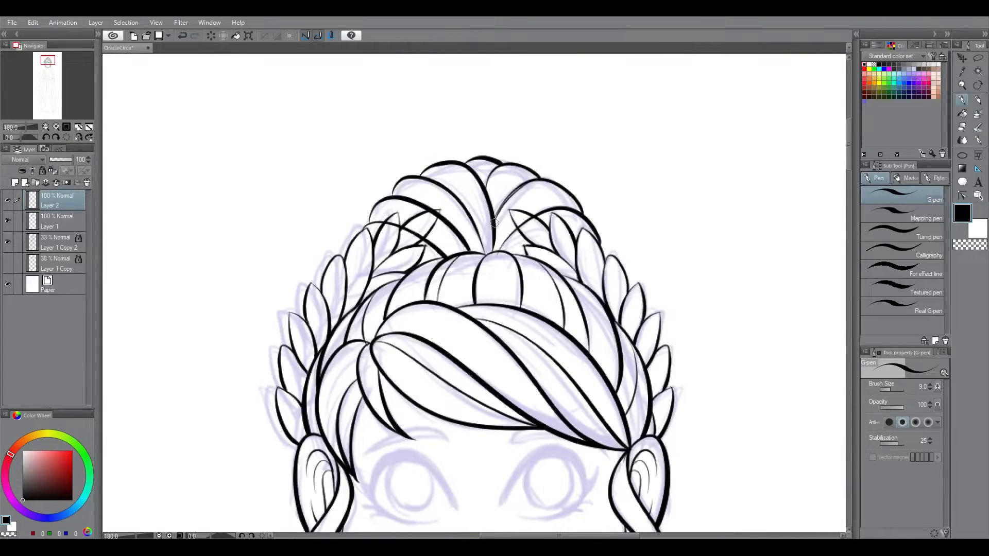
{"action": "key", "text": "e"}
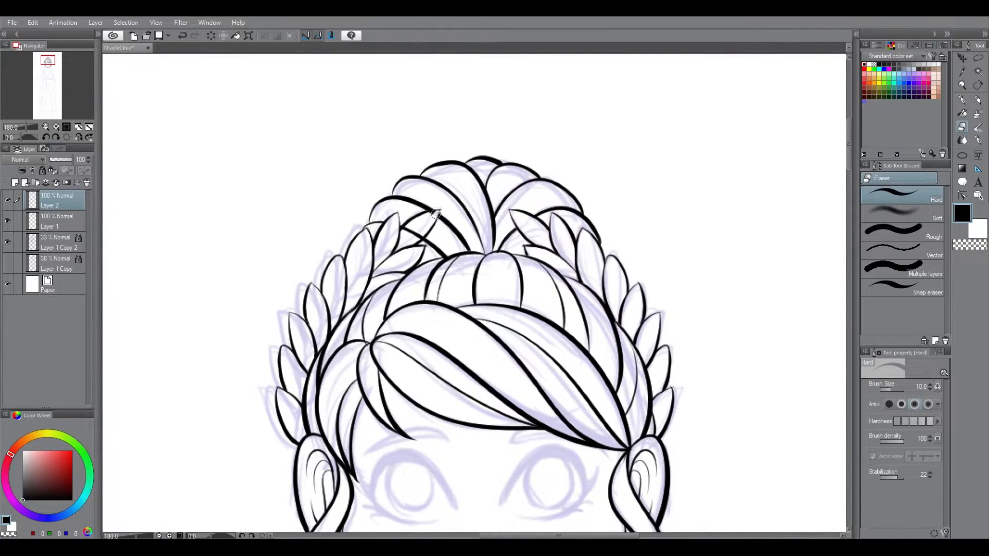
{"action": "key", "text": "p"}
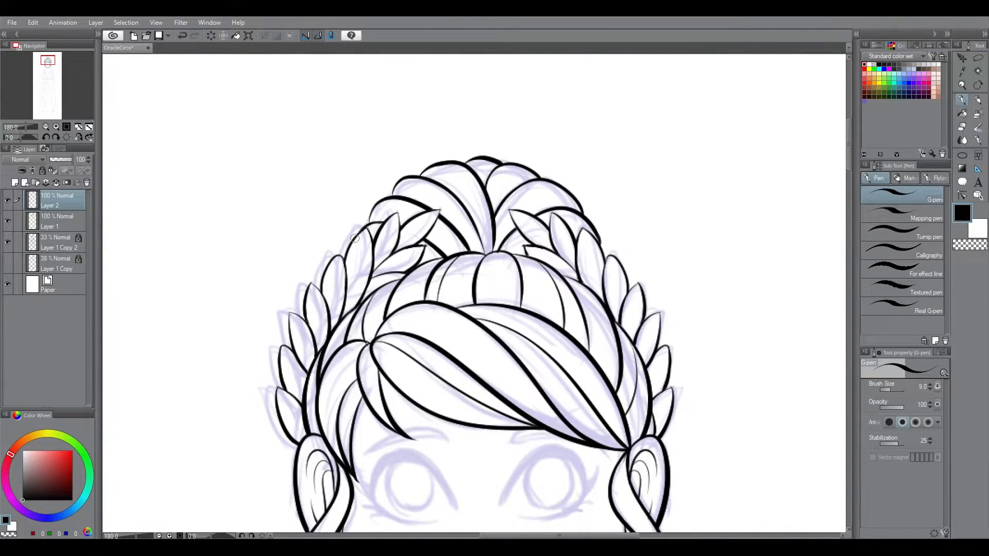
Step: Ink the remaining inner strands at the base of the bun and erase their overshooting ends
{"action": "left_click_drag", "start_coordinate": [405, 69], "coordinate": [607, 88]}
{"action": "mouse_move", "coordinate": [430, 241]}
{"action": "left_mouse_down"}
{"action": "mouse_move", "coordinate": [501, 254]}
{"action": "mouse_move", "coordinate": [544, 348]}
{"action": "left_mouse_up"}
{"action": "left_click_drag", "start_coordinate": [657, 261], "coordinate": [550, 346]}
{"action": "key", "text": "e"}
{"action": "left_click_drag", "start_coordinate": [578, 298], "coordinate": [591, 289]}
{"action": "key", "text": "p"}
{"action": "mouse_move", "coordinate": [355, 295]}
{"action": "left_mouse_down"}
{"action": "mouse_move", "coordinate": [445, 326]}
{"action": "mouse_move", "coordinate": [489, 368]}
{"action": "left_mouse_up"}
{"action": "key", "text": "e"}
{"action": "key", "text": "ctrl+0"}
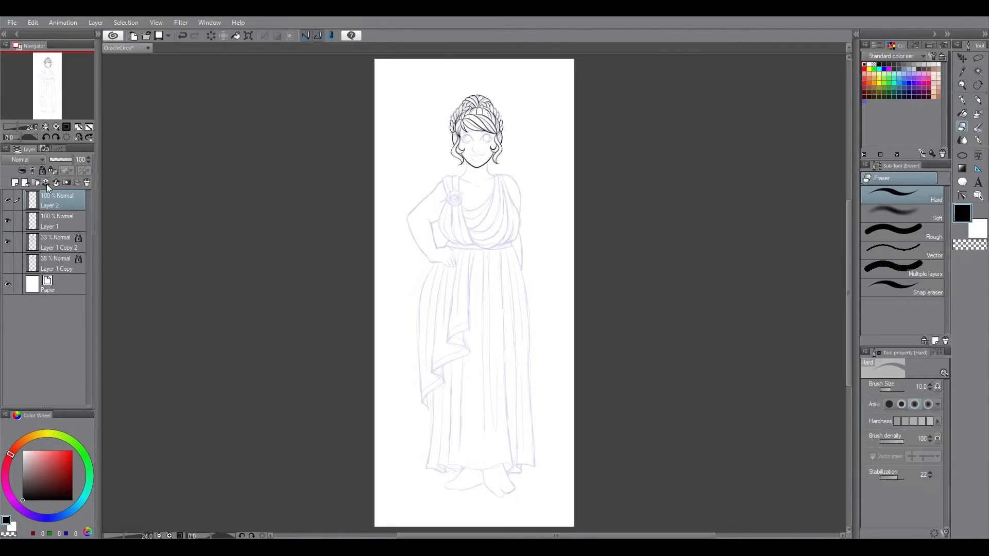
Step: Draw a circular outline over the shoulder brooch with the Ellipse tool at brush size 6
{"action": "left_click", "coordinate": [7, 242]}
{"action": "left_click", "coordinate": [7, 242]}
{"action": "left_click_drag", "start_coordinate": [456, 103], "coordinate": [662, 111]}
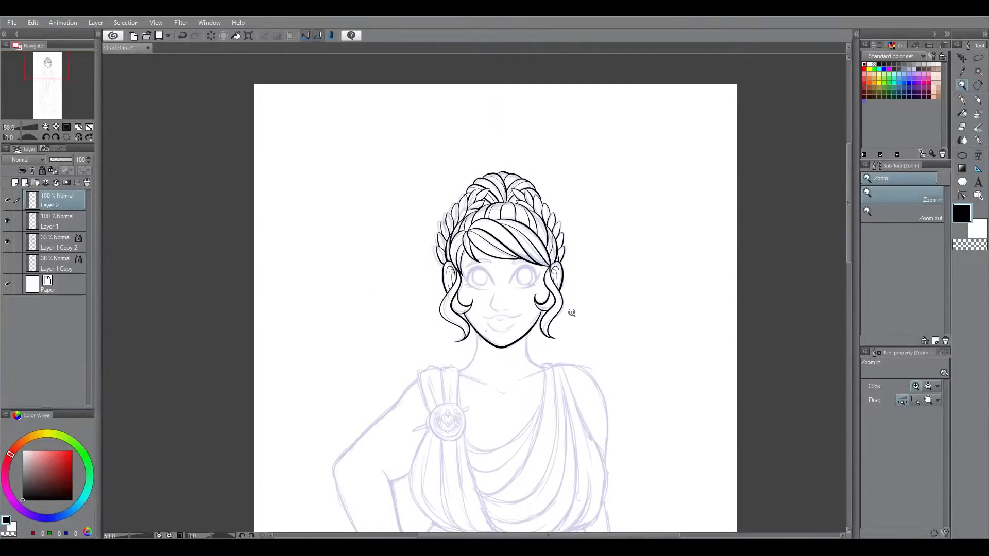
{"action": "left_click_drag", "start_coordinate": [504, 307], "coordinate": [502, 129]}
{"action": "left_click_drag", "start_coordinate": [437, 214], "coordinate": [720, 214]}
{"action": "left_click", "coordinate": [962, 156]}
{"action": "left_click", "coordinate": [930, 437]}
{"action": "left_click_drag", "start_coordinate": [412, 229], "coordinate": [536, 353]}
{"action": "left_click", "coordinate": [567, 227]}
{"action": "key", "text": "ctrl+0"}
{"action": "key", "text": "ctrl+z"}
{"action": "mouse_move", "coordinate": [440, 168]}
{"action": "left_mouse_down"}
{"action": "mouse_move", "coordinate": [479, 180]}
{"action": "mouse_move", "coordinate": [453, 205]}
{"action": "mouse_move", "coordinate": [541, 206]}
{"action": "left_mouse_up"}
{"action": "key", "text": "ctrl+y"}
{"action": "key", "text": "ctrl+0"}
{"action": "key", "text": "ctrl+t"}
{"action": "left_click_drag", "start_coordinate": [462, 236], "coordinate": [462, 230]}
{"action": "key", "text": "Return"}
{"action": "key", "text": "ctrl+0"}
Step: Redraw the brooch's thick outer rim with the Ellipse tool at brush size 6 and nudge it onto the sketched circle
{"action": "left_click_drag", "start_coordinate": [447, 183], "coordinate": [807, 245]}
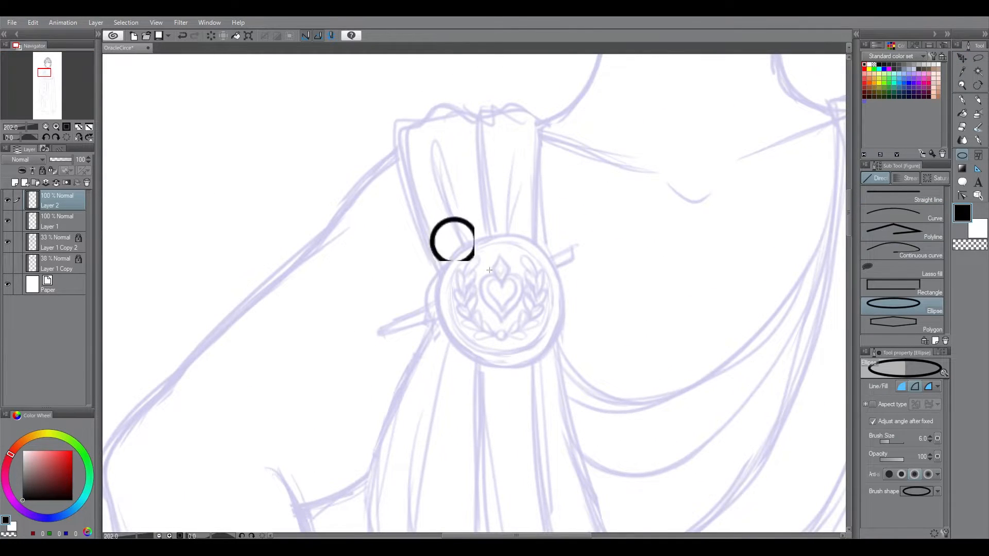
{"action": "left_click_drag", "start_coordinate": [433, 220], "coordinate": [561, 351]}
{"action": "key", "text": "k"}
{"action": "left_click_drag", "start_coordinate": [634, 208], "coordinate": [635, 221]}
{"action": "key", "text": "ctrl+0"}
{"action": "left_click_drag", "start_coordinate": [457, 192], "coordinate": [788, 227]}
{"action": "key", "text": "p"}
{"action": "mouse_move", "coordinate": [399, 227]}
{"action": "left_mouse_down"}
{"action": "mouse_move", "coordinate": [348, 276]}
{"action": "mouse_move", "coordinate": [407, 221]}
{"action": "left_mouse_up"}
{"action": "key", "text": "ctrl+z"}
Step: Reduce the Ellipse tool's brush size and try drawing a thinner inner circle on the brooch
{"action": "key", "text": "ctrl+z"}
{"action": "key", "text": "u"}
{"action": "left_click", "coordinate": [930, 441]}
{"action": "left_click_drag", "start_coordinate": [339, 227], "coordinate": [482, 370]}
{"action": "left_click", "coordinate": [931, 436]}
{"action": "left_click_drag", "start_coordinate": [411, 235], "coordinate": [563, 376]}
{"action": "key", "text": "ctrl+z"}
{"action": "left_click_drag", "start_coordinate": [412, 217], "coordinate": [545, 351]}
{"action": "key", "text": "k"}
{"action": "key", "text": "ctrl+z"}
{"action": "key", "text": "ctrl+z"}
{"action": "key", "text": "u"}
{"action": "left_click_drag", "start_coordinate": [409, 227], "coordinate": [564, 382]}
{"action": "key", "text": "k"}
{"action": "left_click_drag", "start_coordinate": [532, 329], "coordinate": [533, 330]}
{"action": "key", "text": "ctrl+z"}
{"action": "key", "text": "ctrl+z"}
Step: Draw the thin inner circle inside the brooch rim, centre it, and check the result with the sketch hidden and shown
{"action": "key", "text": "u"}
{"action": "left_click_drag", "start_coordinate": [408, 219], "coordinate": [564, 374]}
{"action": "key", "text": "k"}
{"action": "left_click_drag", "start_coordinate": [613, 272], "coordinate": [612, 281]}
{"action": "key", "text": "ctrl+0"}
{"action": "key", "text": "slash"}
{"action": "mouse_move", "coordinate": [468, 187]}
{"action": "left_mouse_down"}
{"action": "mouse_move", "coordinate": [459, 219]}
{"action": "mouse_move", "coordinate": [482, 185]}
{"action": "mouse_move", "coordinate": [470, 179]}
{"action": "mouse_move", "coordinate": [471, 260]}
{"action": "left_mouse_up"}
{"action": "key", "text": "ctrl+0"}
{"action": "left_click", "coordinate": [7, 242]}
{"action": "left_click", "coordinate": [7, 242]}
Step: Ink the first pair of leaves at the base of the brooch's left laurel branch with the G-pen
{"action": "left_click_drag", "start_coordinate": [447, 292], "coordinate": [546, 293]}
{"action": "key", "text": "p"}
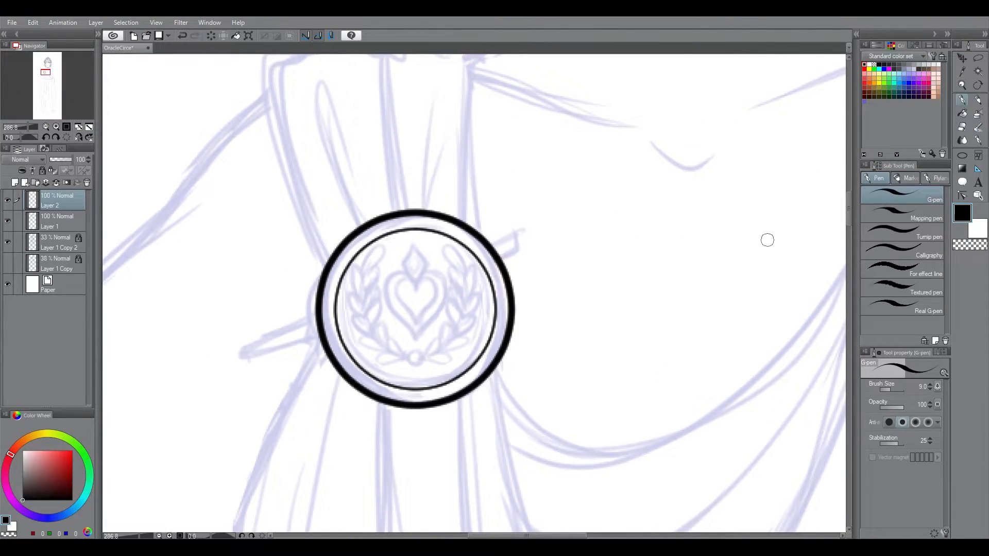
{"action": "left_click_drag", "start_coordinate": [665, 297], "coordinate": [499, 337]}
{"action": "left_click", "coordinate": [978, 85]}
{"action": "left_click_drag", "start_coordinate": [608, 268], "coordinate": [607, 321]}
{"action": "left_click", "coordinate": [962, 100]}
{"action": "left_click_drag", "start_coordinate": [374, 285], "coordinate": [378, 295]}
{"action": "left_click_drag", "start_coordinate": [375, 289], "coordinate": [384, 279]}
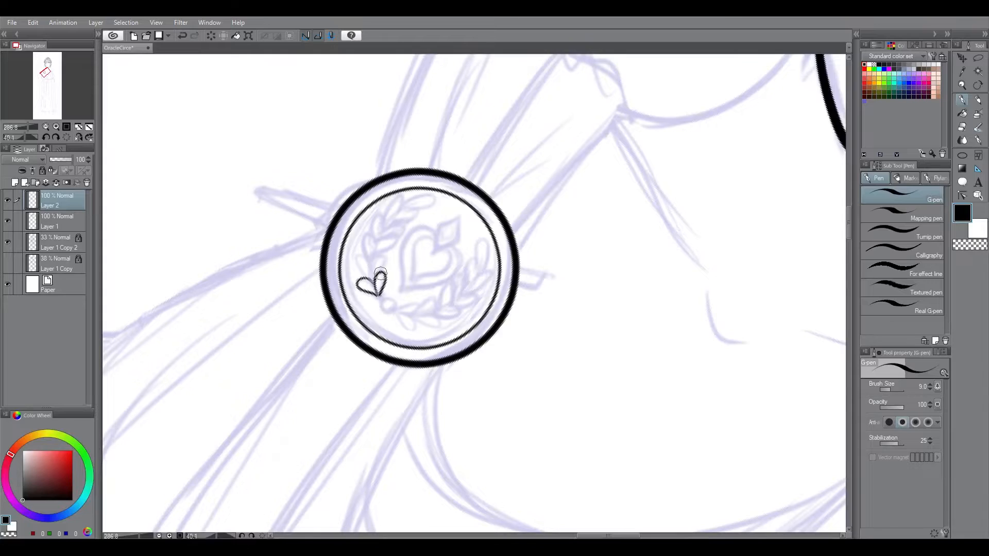
Step: Ink the remaining leaves of the left laurel branch up to its tip inside the brooch
{"action": "left_click_drag", "start_coordinate": [367, 233], "coordinate": [372, 262]}
{"action": "left_click_drag", "start_coordinate": [373, 262], "coordinate": [382, 255]}
{"action": "left_click", "coordinate": [978, 87]}
{"action": "left_click_drag", "start_coordinate": [613, 330], "coordinate": [613, 237]}
{"action": "left_click", "coordinate": [962, 100]}
{"action": "left_click_drag", "start_coordinate": [359, 310], "coordinate": [367, 299]}
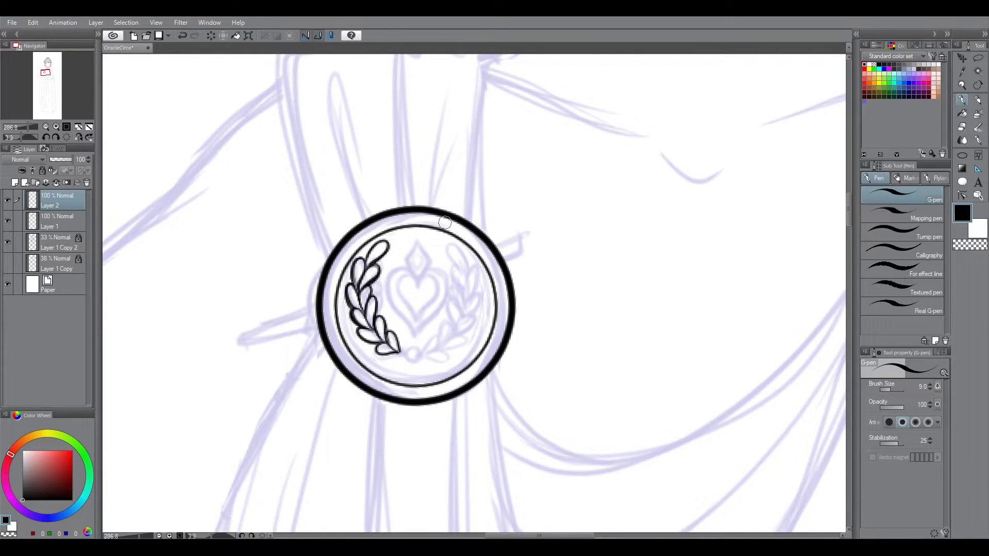
{"action": "key", "text": "e"}
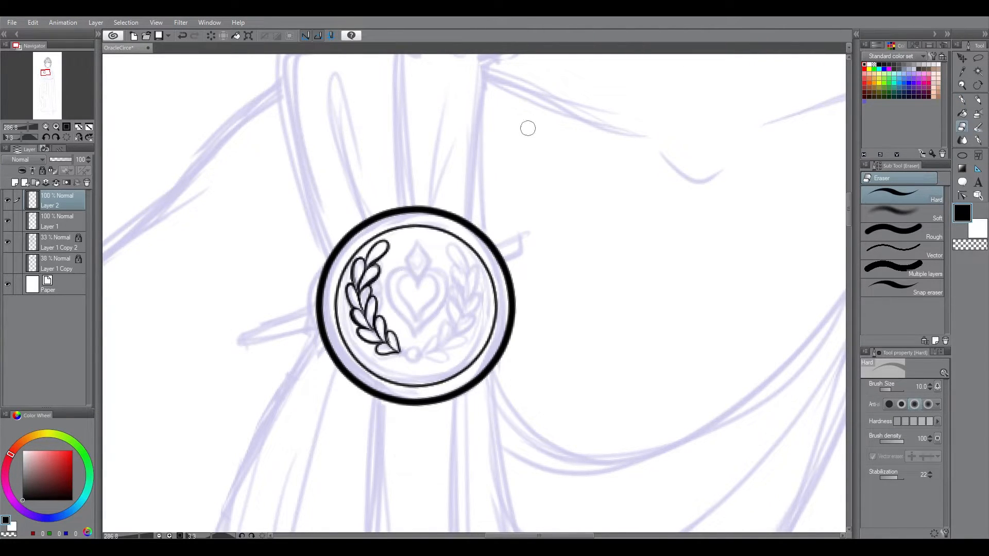
Step: Duplicate the laurel branch layer, flip the copy horizontally and place it on the right side of the brooch
{"action": "left_click", "coordinate": [849, 267]}
{"action": "left_click", "coordinate": [962, 58]}
{"action": "left_click_drag", "start_coordinate": [418, 225], "coordinate": [419, 233]}
{"action": "left_click", "coordinate": [96, 23]}
{"action": "left_click", "coordinate": [160, 85]}
{"action": "left_click", "coordinate": [249, 36]}
{"action": "left_click", "coordinate": [893, 386]}
{"action": "left_click_drag", "start_coordinate": [394, 313], "coordinate": [476, 313]}
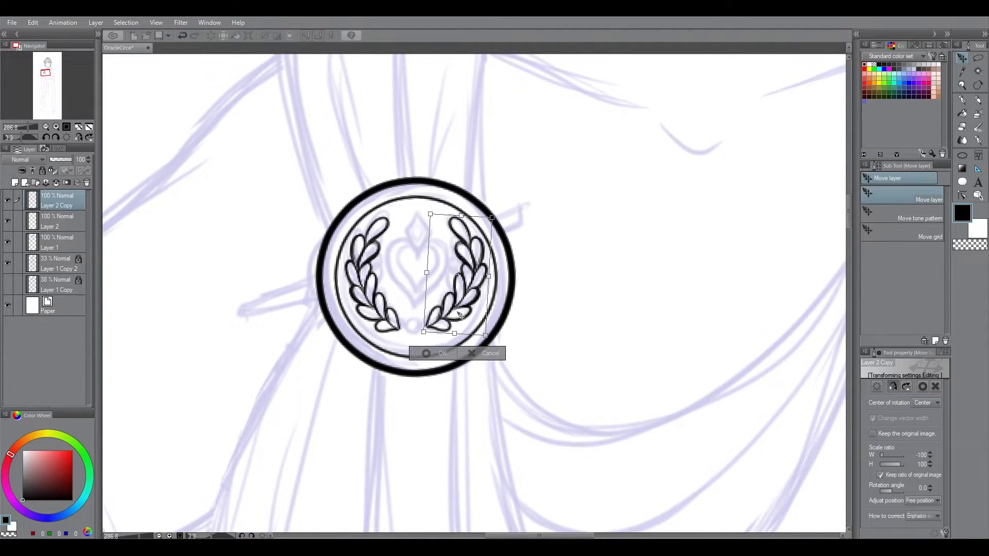
{"action": "key", "text": "Return"}
Step: Ink the small round bead between the laurel stems and merge the mirrored branch into the layer below
{"action": "key", "text": "p"}
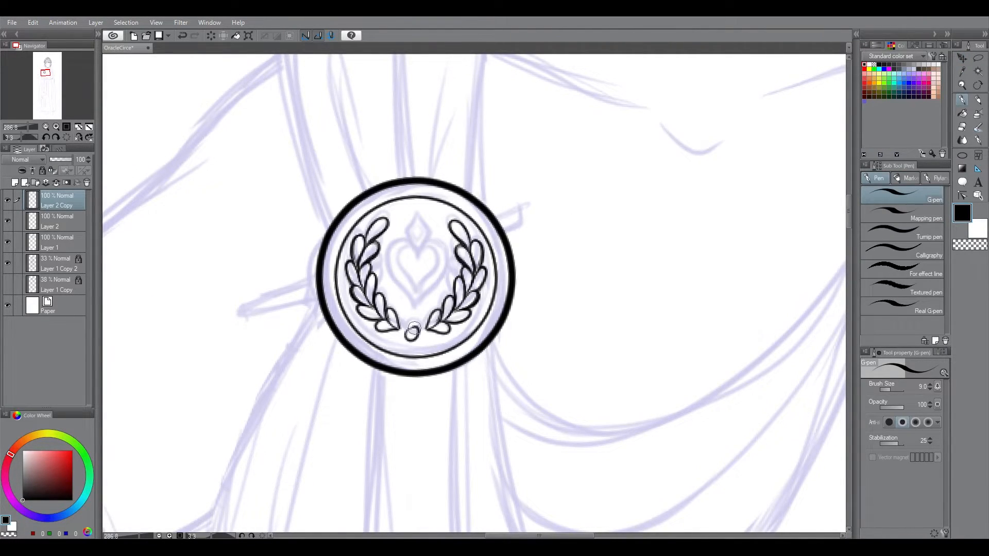
{"action": "key", "text": "ctrl+e"}
{"action": "key", "text": "k"}
{"action": "left_click_drag", "start_coordinate": [568, 213], "coordinate": [568, 216]}
Step: On a new layer, ink the right half of the heart in the centre of the brooch, redoing strokes as needed
{"action": "key", "text": "ctrl+shift+n"}
{"action": "key", "text": "g"}
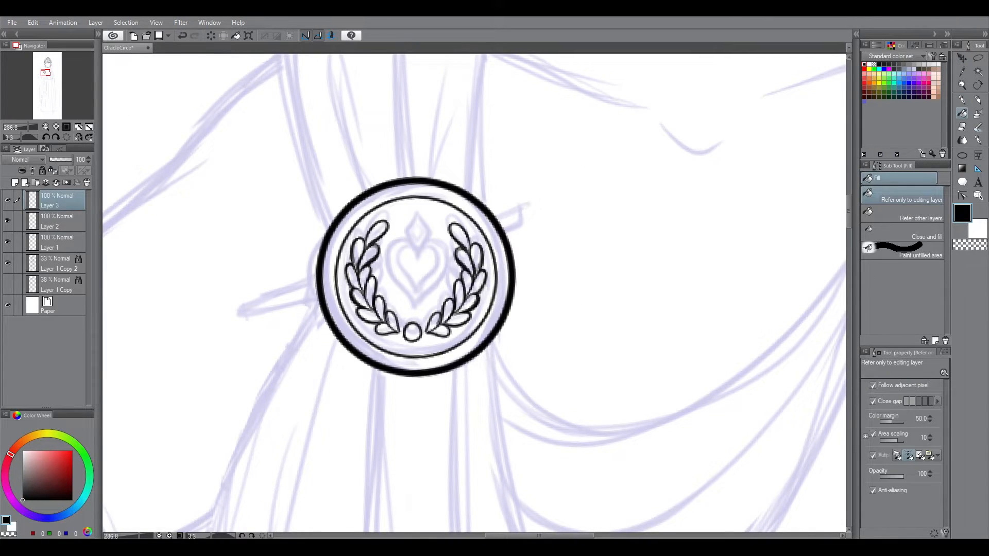
{"action": "key", "text": "p"}
{"action": "left_click_drag", "start_coordinate": [416, 249], "coordinate": [417, 308]}
{"action": "key", "text": "ctrl+z"}
{"action": "key", "text": "ctrl+z"}
{"action": "mouse_move", "coordinate": [416, 249]}
{"action": "left_mouse_down"}
{"action": "mouse_move", "coordinate": [403, 290]}
{"action": "mouse_move", "coordinate": [417, 307]}
{"action": "left_mouse_up"}
{"action": "key", "text": "ctrl+z"}
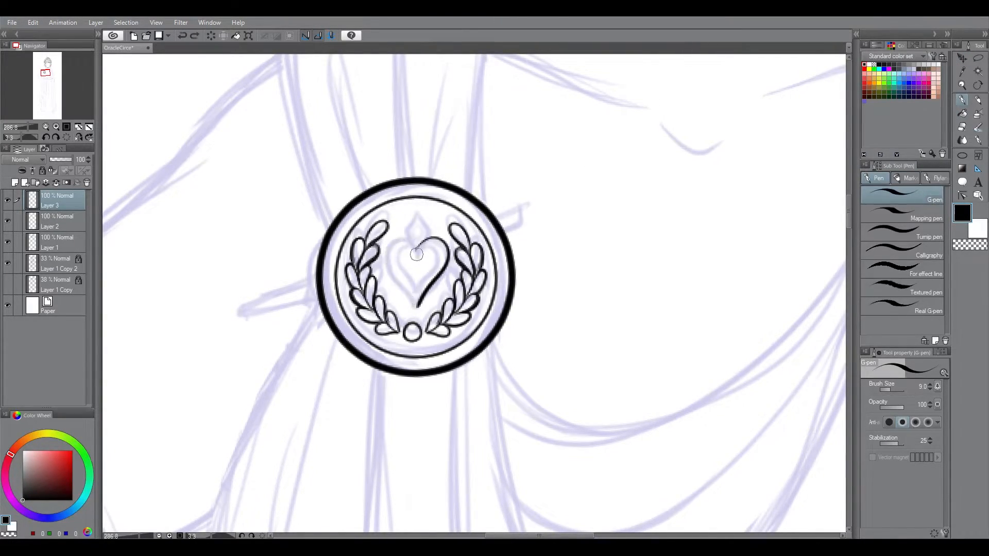
Step: Copy the half heart, flip it horizontally into place as the left half, and merge it with the original
{"action": "key", "text": "m"}
{"action": "left_click_drag", "start_coordinate": [415, 225], "coordinate": [412, 228]}
{"action": "key", "text": "ctrl+c"}
{"action": "key", "text": "ctrl+v"}
{"action": "key", "text": "ctrl+t"}
{"action": "left_click", "coordinate": [893, 386]}
{"action": "mouse_move", "coordinate": [438, 285]}
{"action": "left_mouse_down"}
{"action": "mouse_move", "coordinate": [421, 285]}
{"action": "mouse_move", "coordinate": [422, 252]}
{"action": "left_mouse_up"}
{"action": "left_click", "coordinate": [395, 333]}
{"action": "key", "text": "ctrl+d"}
{"action": "left_click", "coordinate": [961, 127]}
{"action": "key", "text": "ctrl+e"}
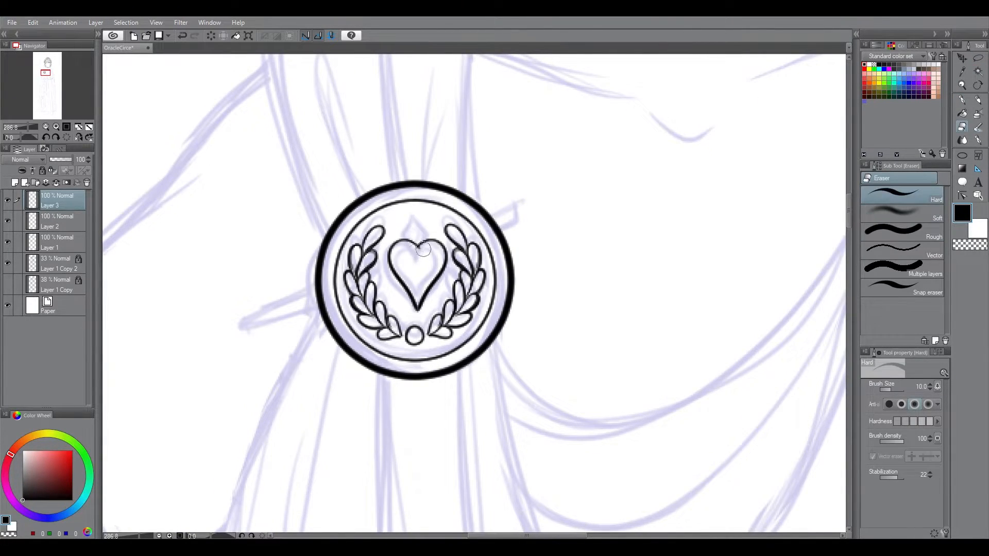
Step: Add a new layer and try inking the left side of the small diamond above the heart
{"action": "left_click", "coordinate": [962, 100]}
{"action": "key", "text": "ctrl+shift+n"}
{"action": "left_click", "coordinate": [961, 127]}
{"action": "left_click_drag", "start_coordinate": [416, 217], "coordinate": [416, 252]}
{"action": "left_click", "coordinate": [959, 100]}
{"action": "left_click", "coordinate": [961, 127]}
{"action": "key", "text": "ctrl+z"}
{"action": "key", "text": "ctrl+z"}
{"action": "left_click", "coordinate": [962, 100]}
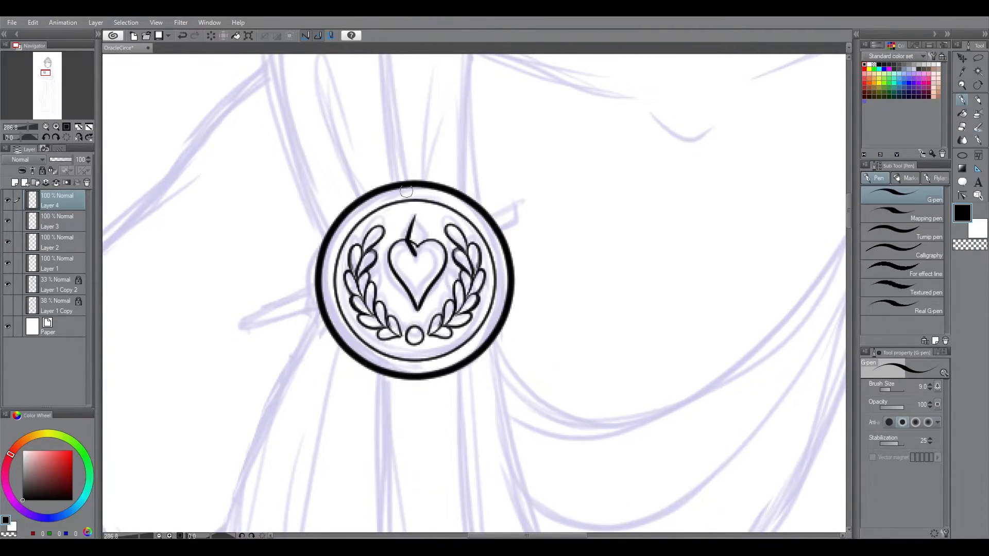
{"action": "left_click", "coordinate": [183, 37]}
Step: Ink one half of the diamond above the heart, then complete it with a horizontally flipped duplicate and merge the two
{"action": "left_click", "coordinate": [96, 23]}
{"action": "mouse_move", "coordinate": [415, 215]}
{"action": "left_mouse_down"}
{"action": "mouse_move", "coordinate": [415, 258]}
{"action": "mouse_move", "coordinate": [425, 239]}
{"action": "left_mouse_up"}
{"action": "left_click", "coordinate": [151, 86]}
{"action": "left_click", "coordinate": [248, 36]}
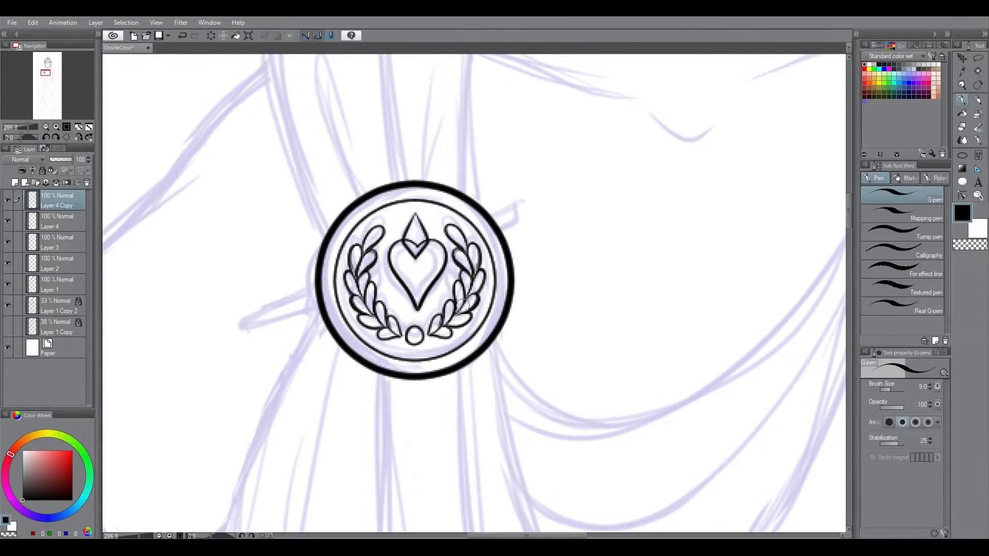
{"action": "left_click", "coordinate": [56, 182]}
Step: Erase the heart lines running through the diamond and merge the diamond layer into the heart layer
{"action": "left_click", "coordinate": [962, 127]}
{"action": "left_click", "coordinate": [57, 222]}
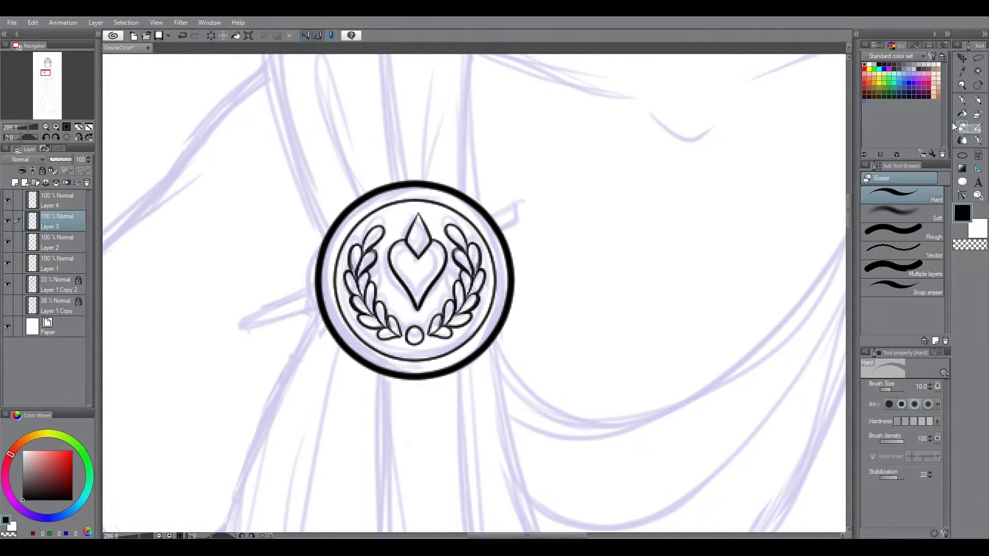
{"action": "left_click", "coordinate": [962, 100]}
{"action": "left_click", "coordinate": [56, 201]}
{"action": "left_click", "coordinate": [56, 182]}
Step: Nudge the heart and diamond slightly left and ink a smaller heart and diamond inside them
{"action": "left_click", "coordinate": [962, 58]}
{"action": "left_click_drag", "start_coordinate": [418, 268], "coordinate": [415, 268]}
{"action": "left_click", "coordinate": [962, 100]}
{"action": "left_click", "coordinate": [183, 36]}
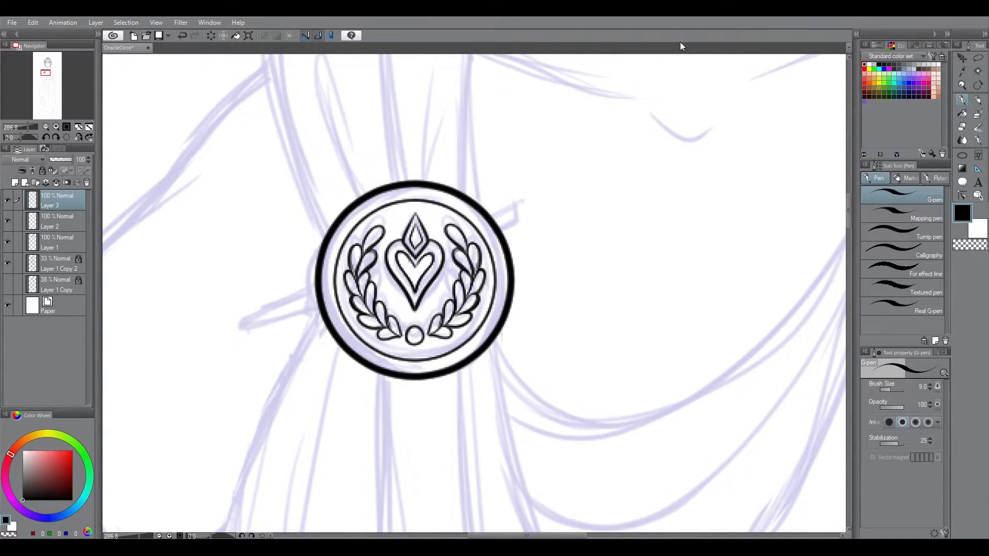
Step: Merge the heart and diamond layer into the laurel layer below it
{"action": "key", "text": "ctrl+0"}
{"action": "left_click", "coordinate": [962, 59]}
{"action": "scroll", "coordinate": [453, 199], "scroll_direction": "up", "scroll_amount": 5}
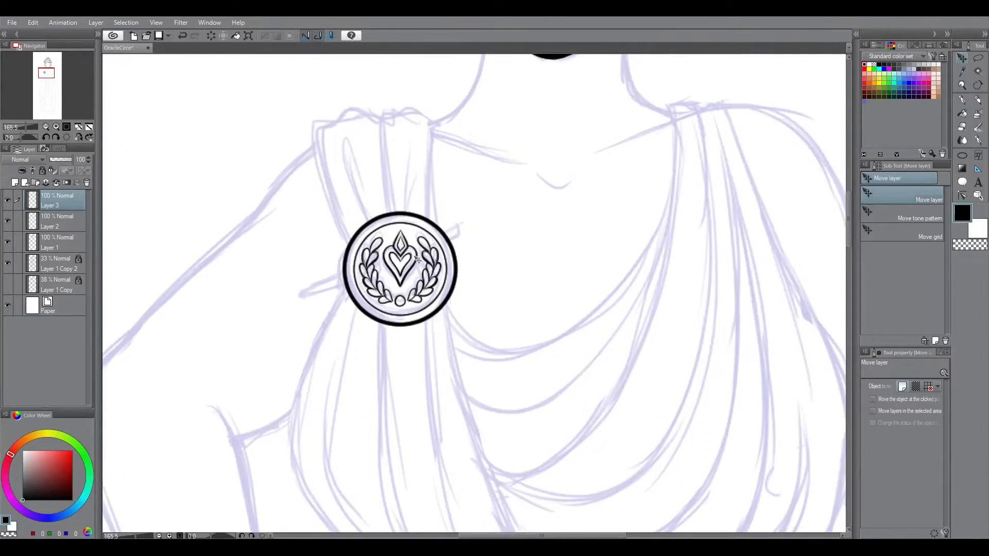
{"action": "left_click", "coordinate": [56, 182]}
{"action": "key", "text": "ctrl+0"}
Step: Try to ink the two long edges and the blunt end of the pin crossing the brooch
{"action": "left_click", "coordinate": [962, 99]}
{"action": "key", "text": "ctrl+space"}
{"action": "left_click_drag", "start_coordinate": [466, 278], "coordinate": [853, 245]}
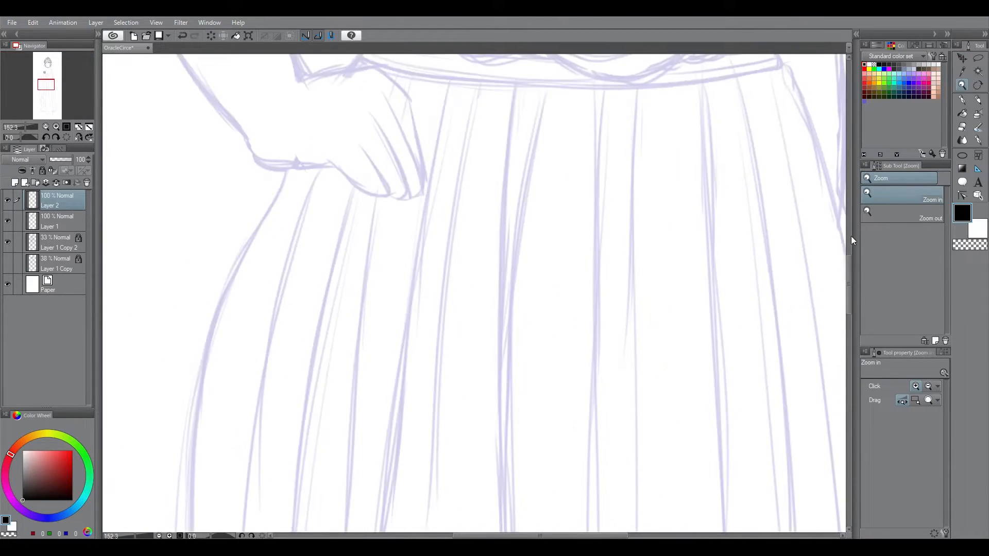
{"action": "left_click_drag", "start_coordinate": [484, 93], "coordinate": [474, 484]}
{"action": "left_click_drag", "start_coordinate": [583, 371], "coordinate": [589, 225]}
{"action": "key", "text": "ctrl+z"}
{"action": "mouse_move", "coordinate": [445, 279]}
{"action": "left_mouse_down"}
{"action": "mouse_move", "coordinate": [444, 450]}
{"action": "mouse_move", "coordinate": [447, 442]}
{"action": "left_mouse_up"}
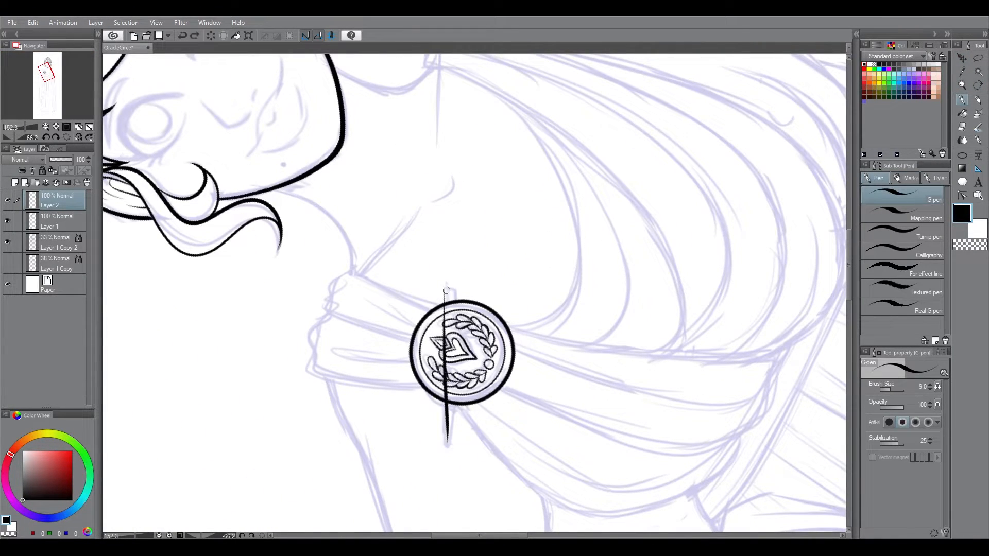
{"action": "left_click_drag", "start_coordinate": [453, 285], "coordinate": [454, 306]}
{"action": "left_click_drag", "start_coordinate": [454, 296], "coordinate": [458, 443]}
{"action": "key", "text": "ctrl+z"}
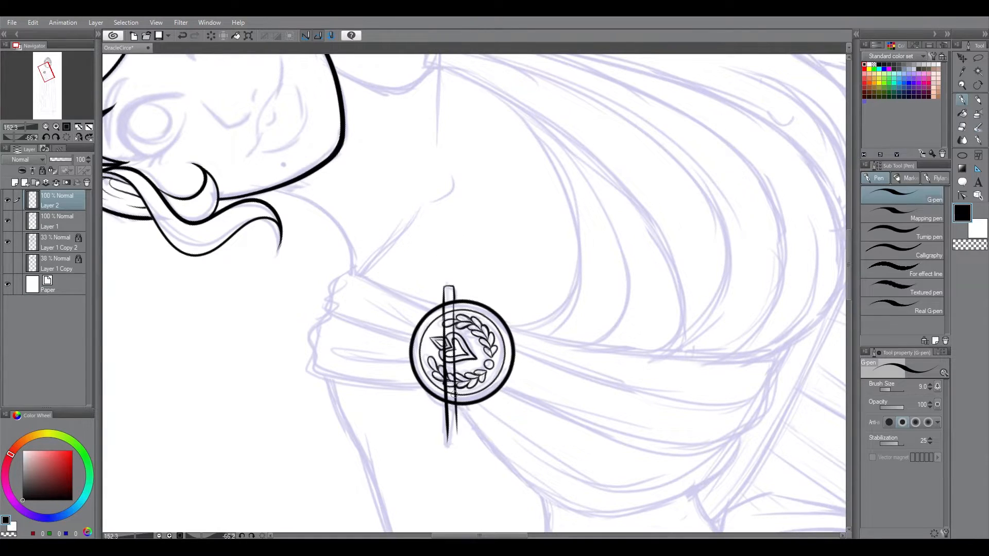
{"action": "left_click_drag", "start_coordinate": [453, 295], "coordinate": [458, 438]}
{"action": "key", "text": "e"}
{"action": "key", "text": "p"}
{"action": "key", "text": "ctrl+z"}
{"action": "key", "text": "ctrl+z"}
{"action": "key", "text": "ctrl+z"}
Step: Ink one long straight edge of the pin across the brooch from end to end
{"action": "left_click_drag", "start_coordinate": [444, 286], "coordinate": [445, 445]}
{"action": "key", "text": "ctrl+z"}
{"action": "key", "text": "ctrl+z"}
{"action": "left_click_drag", "start_coordinate": [445, 283], "coordinate": [443, 444]}
{"action": "key", "text": "ctrl+z"}
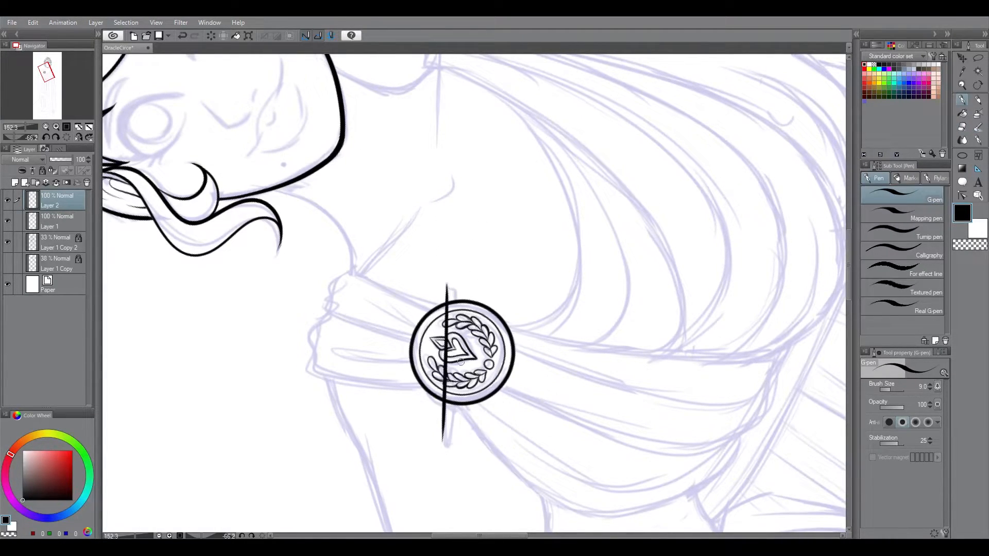
Step: Duplicate the pin edge and shift the copy beside the original as the pin's second long edge
{"action": "key", "text": "ctrl+c"}
{"action": "key", "text": "ctrl+v"}
{"action": "key", "text": "k"}
{"action": "left_click_drag", "start_coordinate": [505, 124], "coordinate": [515, 123]}
{"action": "key", "text": "ctrl+t"}
{"action": "left_click_drag", "start_coordinate": [586, 336], "coordinate": [585, 342]}
{"action": "key", "text": "Return"}
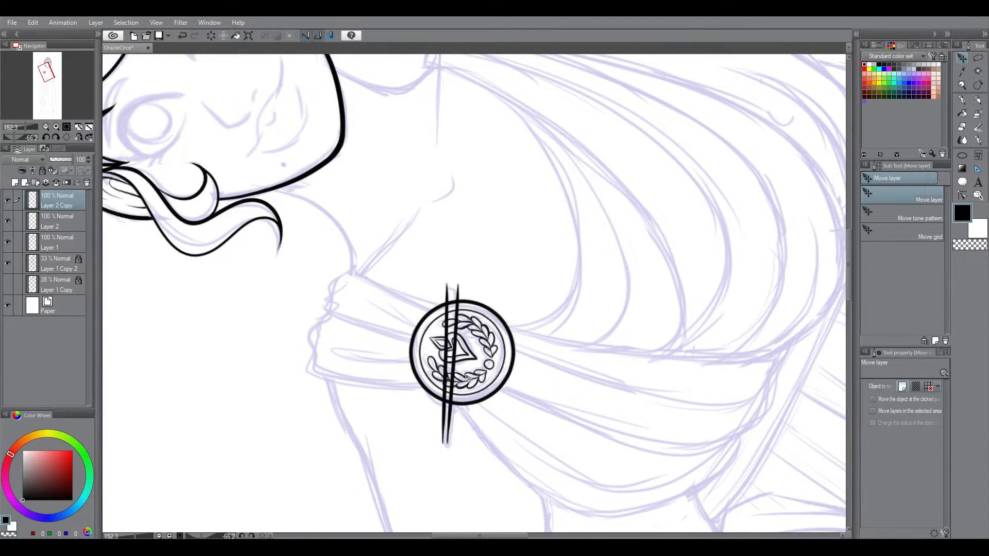
Step: Ink the pointed tip and the rounded blunt end that join the pin's two long edges
{"action": "key", "text": "p"}
{"action": "left_click_drag", "start_coordinate": [443, 438], "coordinate": [449, 436]}
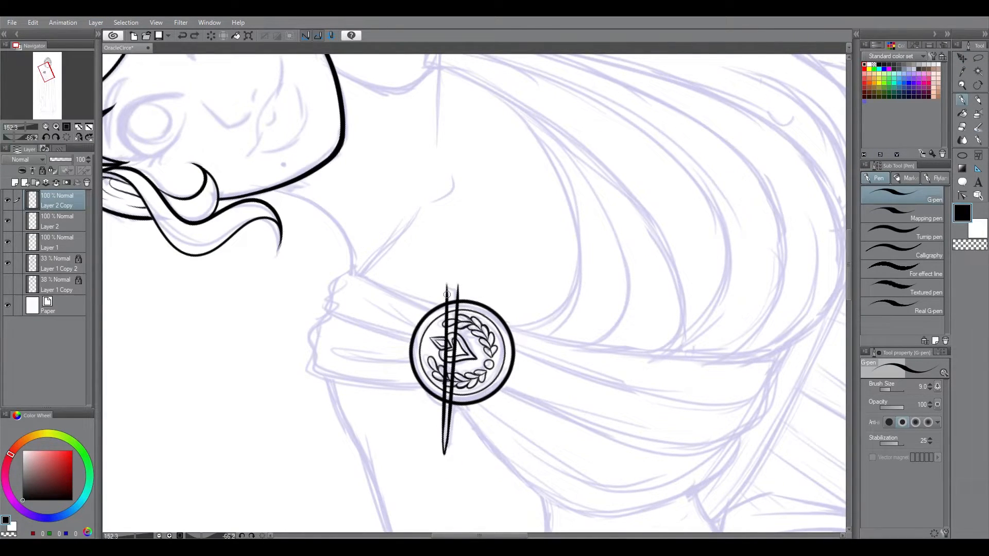
{"action": "left_click_drag", "start_coordinate": [448, 292], "coordinate": [457, 290]}
Step: Merge the duplicated edge into the layer below and shift the whole pin slightly across the brooch
{"action": "key", "text": "k"}
{"action": "key", "text": "ctrl+e"}
{"action": "left_click_drag", "start_coordinate": [546, 275], "coordinate": [557, 264]}
{"action": "key", "text": "p"}
Step: Erase the part of the pin that crosses the brooch face, leaving only its two protruding ends
{"action": "key", "text": "e"}
{"action": "left_click_drag", "start_coordinate": [463, 312], "coordinate": [455, 446]}
{"action": "key", "text": "p"}
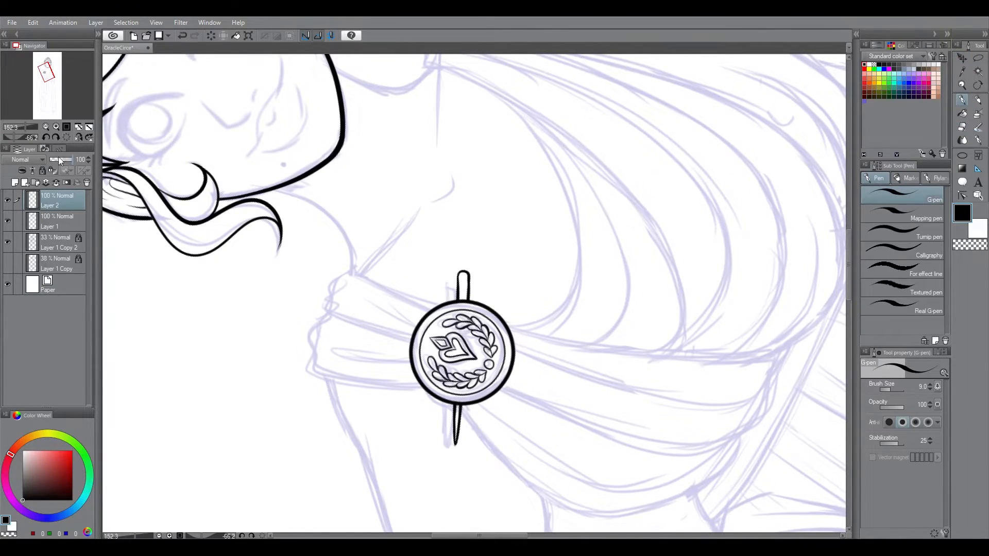
Step: Try to ink the long drape edge running from the brooch down to the waist
{"action": "key", "text": "ctrl+0"}
{"action": "left_click_drag", "start_coordinate": [848, 246], "coordinate": [867, 211]}
{"action": "left_click", "coordinate": [456, 296]}
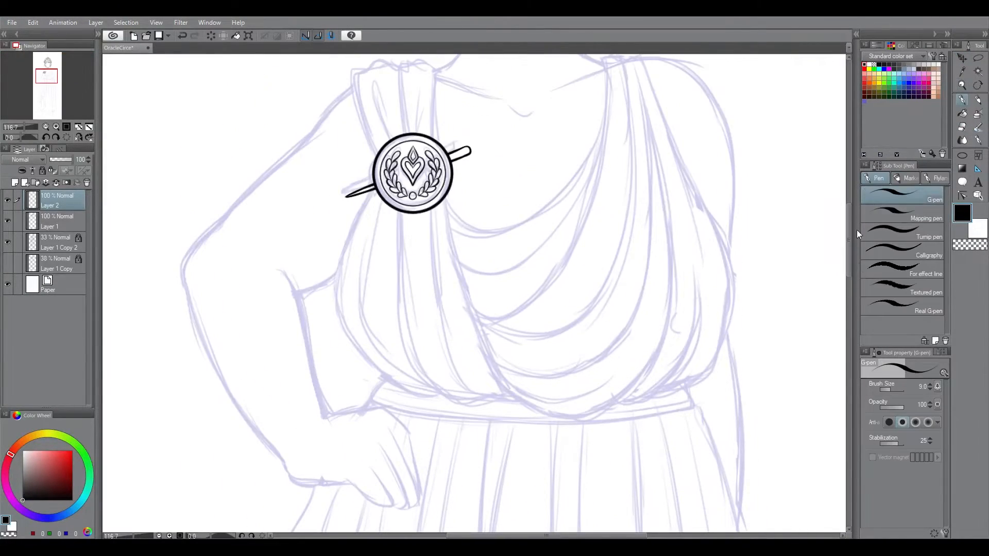
{"action": "key", "text": "ctrl+z"}
{"action": "mouse_move", "coordinate": [446, 200]}
{"action": "left_mouse_down"}
{"action": "mouse_move", "coordinate": [520, 397]}
{"action": "mouse_move", "coordinate": [479, 325]}
{"action": "mouse_move", "coordinate": [574, 421]}
{"action": "left_mouse_up"}
{"action": "key", "text": "ctrl+z"}
{"action": "key", "text": "ctrl+z"}
{"action": "left_click_drag", "start_coordinate": [442, 169], "coordinate": [509, 395]}
Step: Try to ink the brooch-side drape edge together with the long fold falling from the opposite shoulder
{"action": "key", "text": "ctrl+z"}
{"action": "key", "text": "ctrl+z"}
{"action": "mouse_move", "coordinate": [436, 171]}
{"action": "left_mouse_down"}
{"action": "mouse_move", "coordinate": [498, 375]}
{"action": "mouse_move", "coordinate": [585, 426]}
{"action": "left_mouse_up"}
{"action": "left_click_drag", "start_coordinate": [849, 240], "coordinate": [849, 231]}
{"action": "left_click_drag", "start_coordinate": [635, 126], "coordinate": [571, 477]}
{"action": "key", "text": "ctrl+z"}
{"action": "left_click_drag", "start_coordinate": [635, 127], "coordinate": [650, 180]}
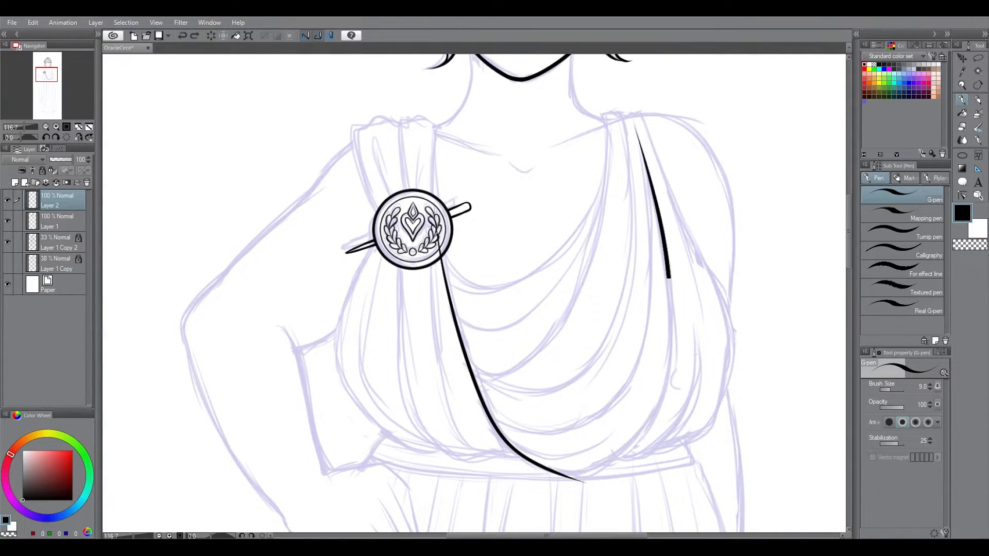
{"action": "mouse_move", "coordinate": [636, 132]}
{"action": "left_mouse_down"}
{"action": "mouse_move", "coordinate": [670, 447]}
{"action": "mouse_move", "coordinate": [667, 256]}
{"action": "mouse_move", "coordinate": [670, 392]}
{"action": "mouse_move", "coordinate": [553, 477]}
{"action": "left_mouse_up"}
{"action": "key", "text": "ctrl+z"}
Step: Ink the diagonal drape edge from the brooch to the waist with a smaller brush and undo the opposite shoulder's fold
{"action": "key", "text": "ctrl+z"}
{"action": "mouse_move", "coordinate": [849, 242]}
{"action": "left_mouse_down"}
{"action": "mouse_move", "coordinate": [849, 206]}
{"action": "mouse_move", "coordinate": [849, 260]}
{"action": "left_mouse_up"}
{"action": "key", "text": "ctrl+z"}
{"action": "key", "text": "ctrl+z"}
{"action": "mouse_move", "coordinate": [440, 240]}
{"action": "left_mouse_down"}
{"action": "mouse_move", "coordinate": [530, 466]}
{"action": "mouse_move", "coordinate": [589, 484]}
{"action": "left_mouse_up"}
Step: Ink the outline of the gathered cloth above the brooch, with its side edges, wavy top and central fold
{"action": "key", "text": "ctrl+z"}
{"action": "key", "text": "["}
{"action": "mouse_move", "coordinate": [637, 139]}
{"action": "left_mouse_down"}
{"action": "mouse_move", "coordinate": [642, 446]}
{"action": "mouse_move", "coordinate": [665, 384]}
{"action": "left_mouse_up"}
{"action": "key", "text": "ctrl+z"}
{"action": "key", "text": "ctrl+z"}
{"action": "key", "text": "ctrl+z"}
{"action": "key", "text": "ctrl+y"}
{"action": "key", "text": "ctrl+z"}
{"action": "left_click_drag", "start_coordinate": [434, 128], "coordinate": [434, 211]}
{"action": "left_click_drag", "start_coordinate": [431, 127], "coordinate": [410, 205]}
{"action": "left_click_drag", "start_coordinate": [403, 132], "coordinate": [377, 221]}
{"action": "mouse_move", "coordinate": [849, 255]}
{"action": "left_mouse_down"}
{"action": "mouse_move", "coordinate": [851, 229]}
{"action": "mouse_move", "coordinate": [850, 241]}
{"action": "left_mouse_up"}
{"action": "key", "text": "ctrl+z"}
{"action": "left_click", "coordinate": [196, 37]}
{"action": "key", "text": "]"}
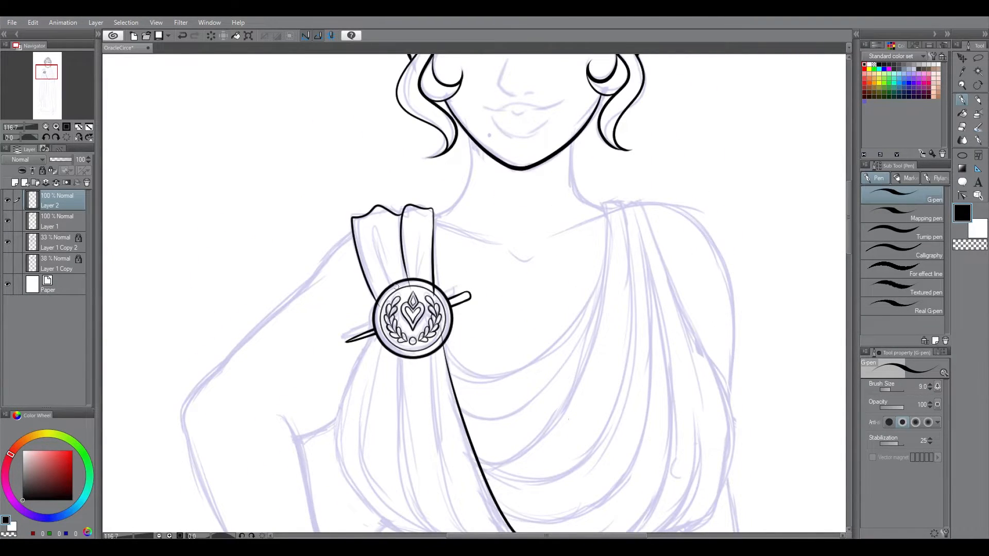
Step: Ink the short inner fold lines in the gathered cloth above the brooch and clean them up
{"action": "left_click_drag", "start_coordinate": [376, 229], "coordinate": [389, 276]}
{"action": "key", "text": "e"}
{"action": "scroll", "coordinate": [428, 353], "scroll_direction": "down", "scroll_amount": 3}
{"action": "key", "text": "p"}
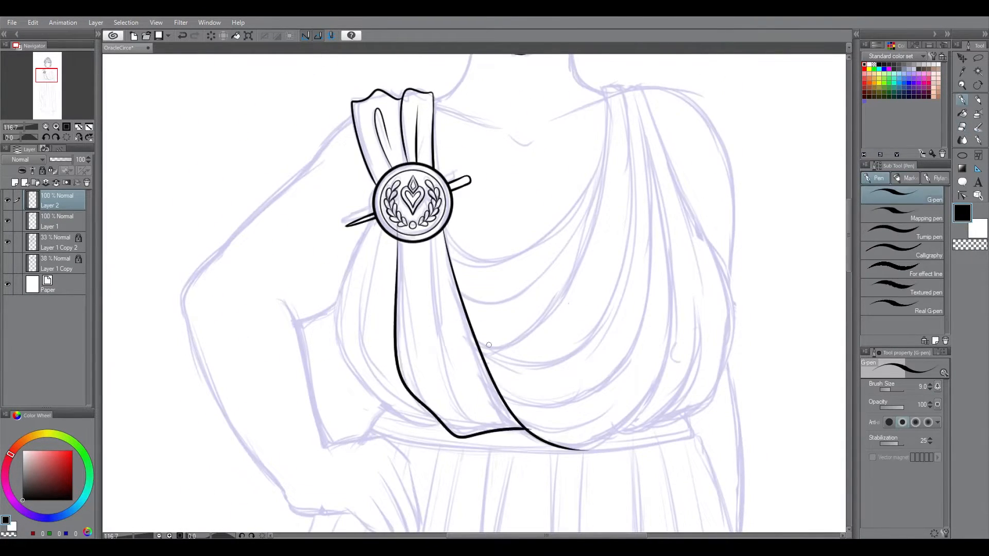
Step: Set the pen stabilization to 60 and ink the drape edge curving from beneath the brooch to the waist
{"action": "mouse_move", "coordinate": [398, 222]}
{"action": "left_mouse_down"}
{"action": "mouse_move", "coordinate": [533, 433]}
{"action": "mouse_move", "coordinate": [525, 429]}
{"action": "left_mouse_up"}
{"action": "key", "text": "ctrl+z"}
{"action": "left_click", "coordinate": [930, 443]}
{"action": "key", "text": "shift+space"}
{"action": "mouse_move", "coordinate": [635, 385]}
{"action": "left_mouse_down"}
{"action": "mouse_move", "coordinate": [501, 477]}
{"action": "mouse_move", "coordinate": [417, 470]}
{"action": "left_mouse_up"}
{"action": "left_click_drag", "start_coordinate": [347, 342], "coordinate": [351, 370]}
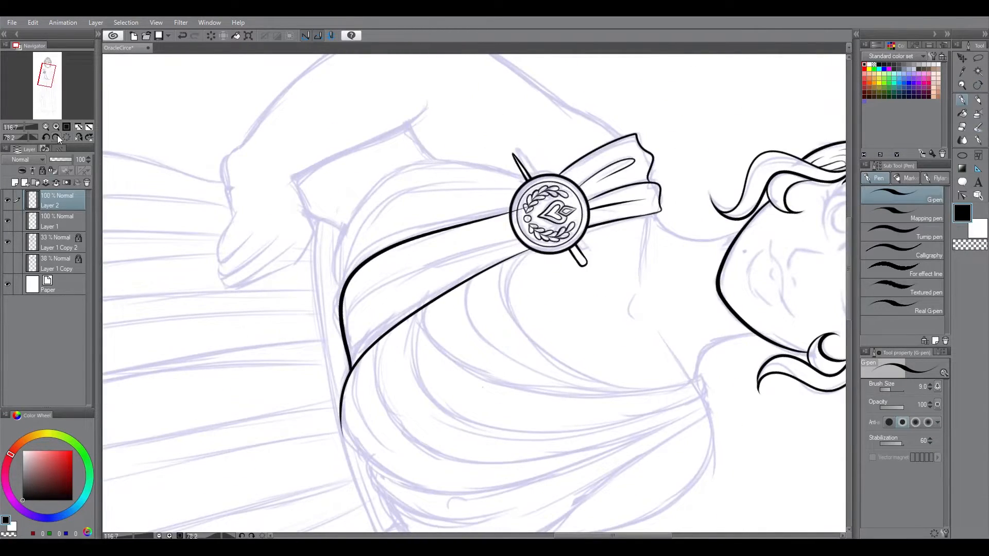
Step: Ink the bodice's outer curve and inner fold on the brooch side, from the brooch to the waist
{"action": "left_click", "coordinate": [66, 138]}
{"action": "left_click_drag", "start_coordinate": [383, 230], "coordinate": [372, 358]}
{"action": "key", "text": "ctrl+z"}
{"action": "left_click_drag", "start_coordinate": [387, 205], "coordinate": [432, 413]}
{"action": "left_click_drag", "start_coordinate": [375, 215], "coordinate": [459, 429]}
{"action": "key", "text": "ctrl+z"}
Step: Erase line overshoots beside the brooch and ink another long fold in the panel hanging below it
{"action": "key", "text": "ctrl+space"}
{"action": "left_click_drag", "start_coordinate": [547, 287], "coordinate": [597, 291]}
{"action": "key", "text": "e"}
{"action": "left_click_drag", "start_coordinate": [370, 197], "coordinate": [365, 220]}
{"action": "left_click_drag", "start_coordinate": [548, 330], "coordinate": [547, 201]}
{"action": "key", "text": "p"}
{"action": "left_click_drag", "start_coordinate": [454, 108], "coordinate": [563, 438]}
{"action": "key", "text": "ctrl+z"}
{"action": "key", "text": "e"}
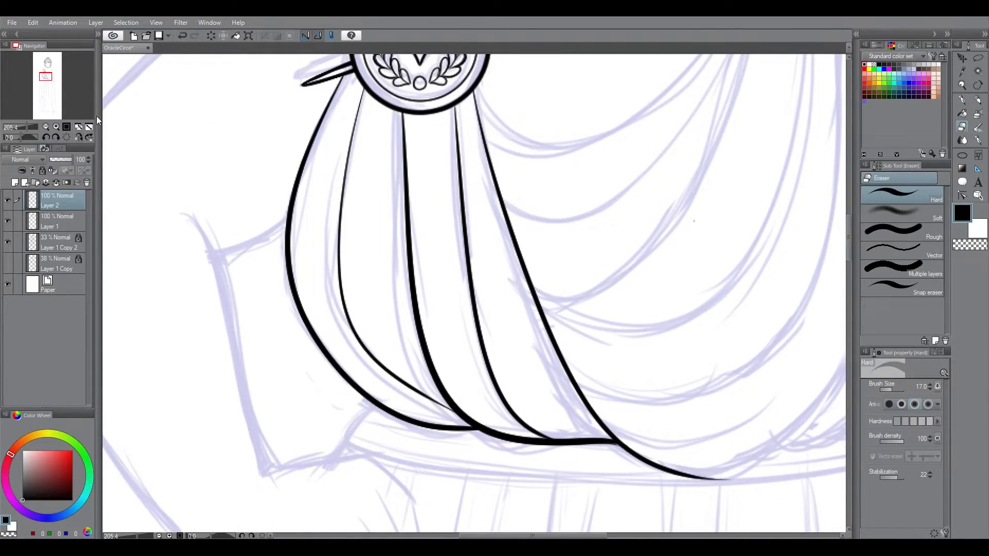
Step: Ink the long drape edge from the shoulder opposite the brooch, curving to the waist's centre, and tidy the join
{"action": "key", "text": "ctrl+space"}
{"action": "key", "text": "p"}
{"action": "key", "text": "ctrl+space"}
{"action": "left_click_drag", "start_coordinate": [374, 250], "coordinate": [322, 251]}
{"action": "key", "text": "ctrl+z"}
{"action": "left_click_drag", "start_coordinate": [547, 144], "coordinate": [506, 393]}
{"action": "key", "text": "ctrl+space"}
{"action": "left_click_drag", "start_coordinate": [545, 345], "coordinate": [600, 347]}
{"action": "key", "text": "e"}
{"action": "key", "text": "p"}
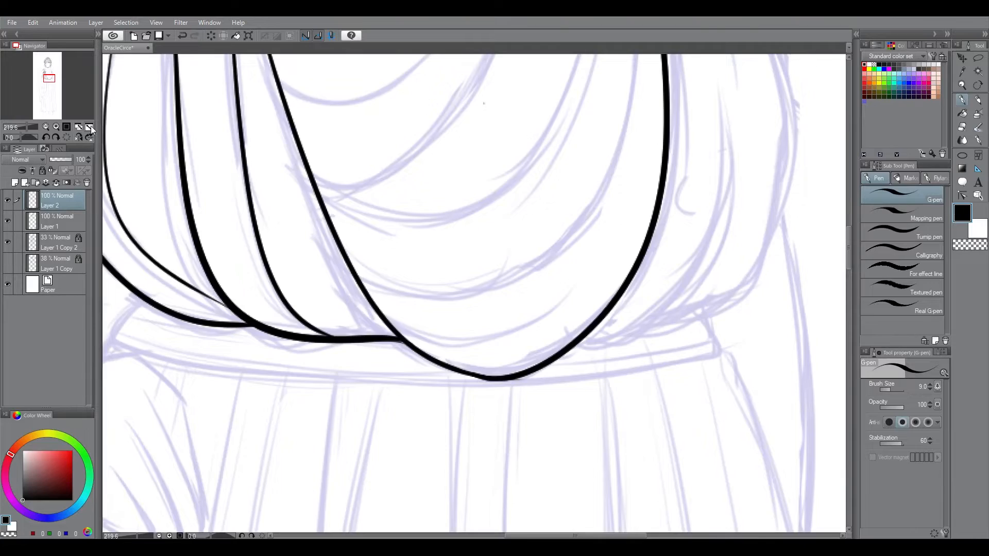
Step: Try to ink the neckline drape from the shoulder opposite the brooch across to the diagonal panel
{"action": "left_click", "coordinate": [88, 129]}
{"action": "key", "text": "ctrl+space"}
{"action": "left_click_drag", "start_coordinate": [496, 192], "coordinate": [631, 252]}
{"action": "key", "text": "p"}
{"action": "left_click_drag", "start_coordinate": [489, 125], "coordinate": [365, 325]}
{"action": "key", "text": "ctrl+z"}
{"action": "mouse_move", "coordinate": [489, 126]}
{"action": "left_mouse_down"}
{"action": "mouse_move", "coordinate": [386, 338]}
{"action": "mouse_move", "coordinate": [415, 332]}
{"action": "left_mouse_up"}
{"action": "key", "text": "ctrl+z"}
Step: Set the pen stabilization to 40 and ink the curved drape folds from the plain shoulder to the diagonal panel
{"action": "key", "text": "ctrl+z"}
{"action": "left_click", "coordinate": [930, 444]}
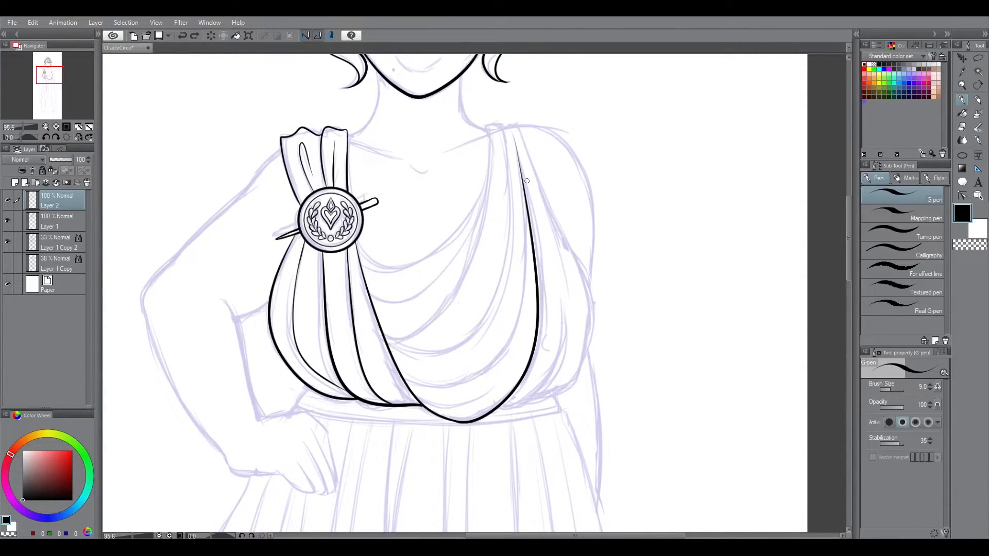
{"action": "left_click", "coordinate": [930, 438]}
{"action": "key", "text": "ctrl+z"}
{"action": "mouse_move", "coordinate": [488, 127]}
{"action": "left_mouse_down"}
{"action": "mouse_move", "coordinate": [387, 339]}
{"action": "mouse_move", "coordinate": [361, 341]}
{"action": "mouse_move", "coordinate": [375, 337]}
{"action": "mouse_move", "coordinate": [361, 315]}
{"action": "left_mouse_up"}
{"action": "key", "text": "ctrl+z"}
{"action": "key", "text": "ctrl+z"}
{"action": "left_click_drag", "start_coordinate": [488, 126], "coordinate": [380, 333]}
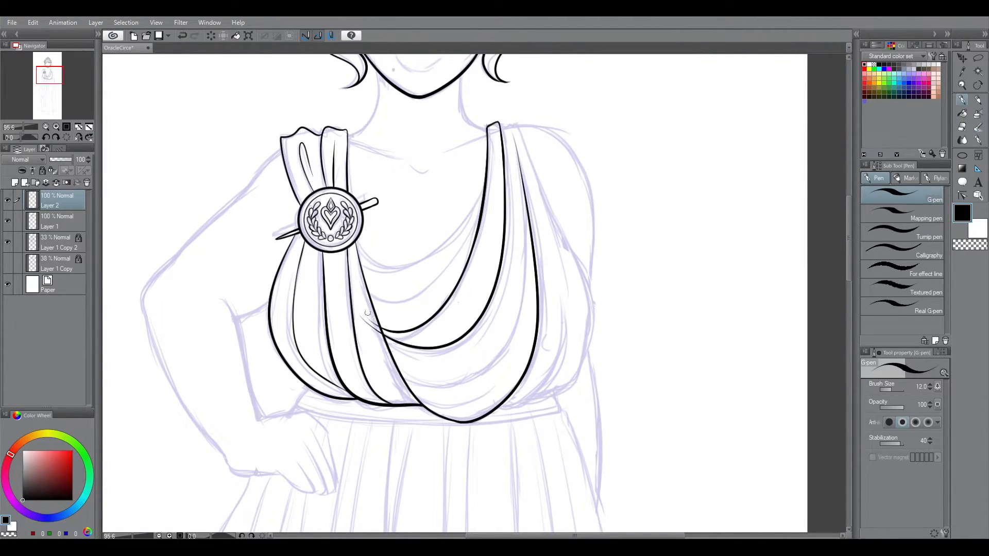
Step: Ink the bodice's outer edge from the plain shoulder to the waist, plus a thin fold line inside it
{"action": "key", "text": "e"}
{"action": "key", "text": "p"}
{"action": "left_click_drag", "start_coordinate": [510, 124], "coordinate": [554, 393]}
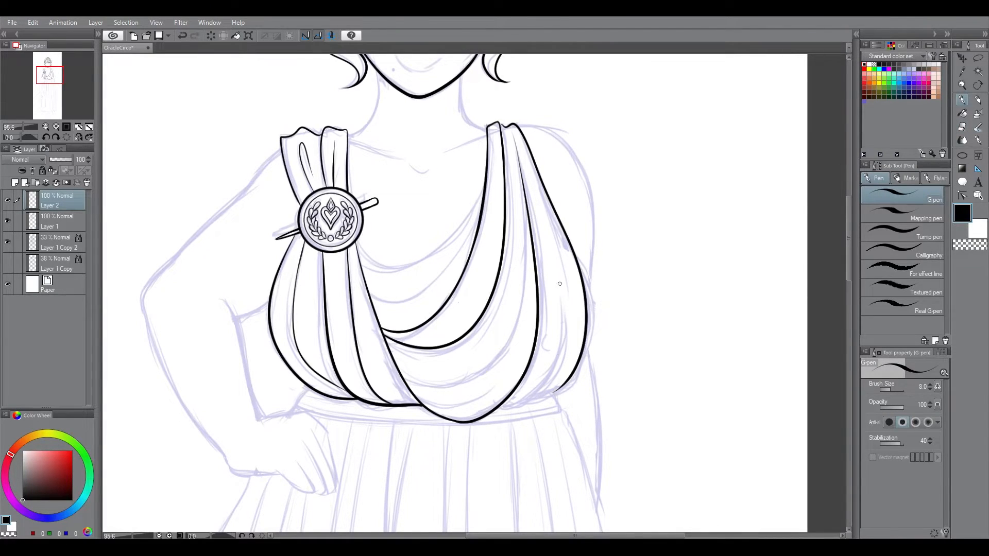
{"action": "left_click_drag", "start_coordinate": [523, 141], "coordinate": [560, 294]}
Step: Ink the lower swag folds sweeping from the diagonal panel across the front of the bodice
{"action": "left_click_drag", "start_coordinate": [390, 359], "coordinate": [526, 205]}
{"action": "left_click_drag", "start_coordinate": [407, 385], "coordinate": [504, 372]}
{"action": "key", "text": "e"}
{"action": "key", "text": "p"}
{"action": "key", "text": "ctrl+z"}
Step: Ink the two upper swag folds along the neckline and erase their overshoots at both ends
{"action": "left_click_drag", "start_coordinate": [357, 248], "coordinate": [493, 173]}
{"action": "mouse_move", "coordinate": [358, 274]}
{"action": "left_mouse_down"}
{"action": "mouse_move", "coordinate": [427, 282]}
{"action": "mouse_move", "coordinate": [480, 224]}
{"action": "left_mouse_up"}
{"action": "key", "text": "e"}
{"action": "left_click_drag", "start_coordinate": [492, 174], "coordinate": [486, 212]}
{"action": "mouse_move", "coordinate": [356, 242]}
{"action": "left_mouse_down"}
{"action": "mouse_move", "coordinate": [352, 228]}
{"action": "mouse_move", "coordinate": [360, 268]}
{"action": "left_mouse_up"}
{"action": "key", "text": "p"}
{"action": "left_click_drag", "start_coordinate": [357, 181], "coordinate": [360, 231]}
{"action": "key", "text": "ctrl+z"}
{"action": "scroll", "coordinate": [298, 247], "scroll_direction": "down", "scroll_amount": 4}
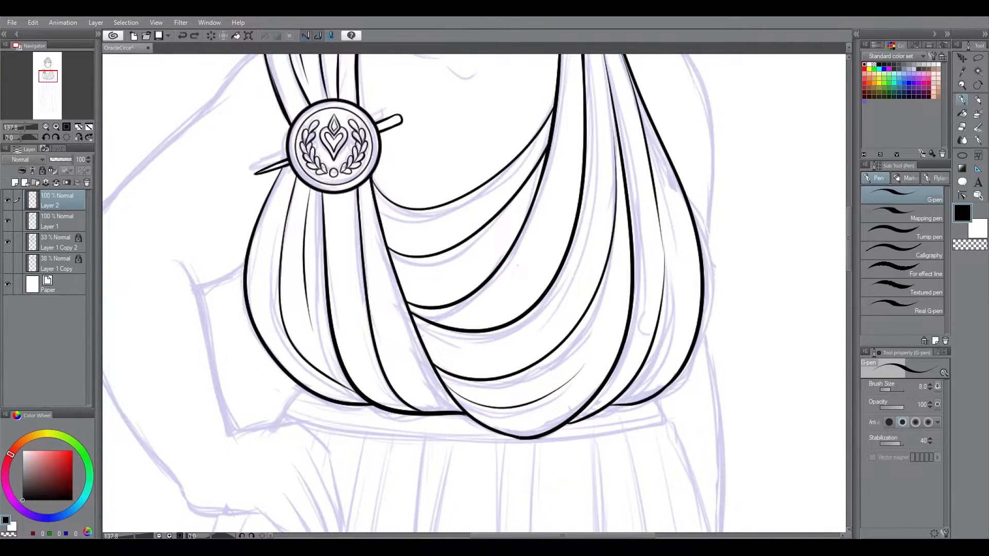
Step: Ink both sides of the neck, the collarbones and the throat notch, erasing overlap beside the gathered cloth
{"action": "key", "text": "ctrl+0"}
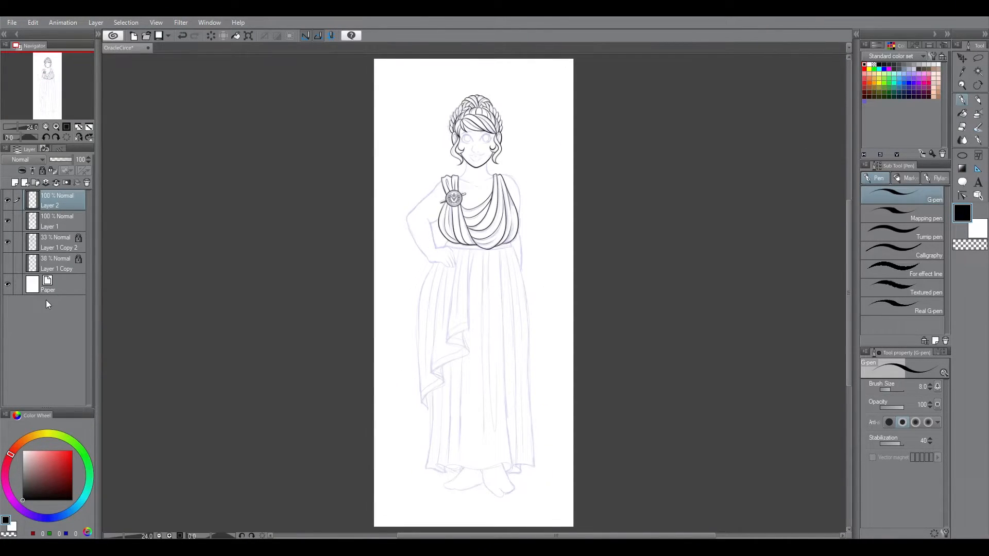
{"action": "key", "text": "ctrl+space"}
{"action": "left_click_drag", "start_coordinate": [475, 230], "coordinate": [684, 149]}
{"action": "left_click_drag", "start_coordinate": [500, 170], "coordinate": [501, 355]}
{"action": "mouse_move", "coordinate": [501, 231]}
{"action": "left_mouse_down"}
{"action": "mouse_move", "coordinate": [592, 212]}
{"action": "mouse_move", "coordinate": [550, 294]}
{"action": "left_mouse_up"}
{"action": "key", "text": "ctrl+z"}
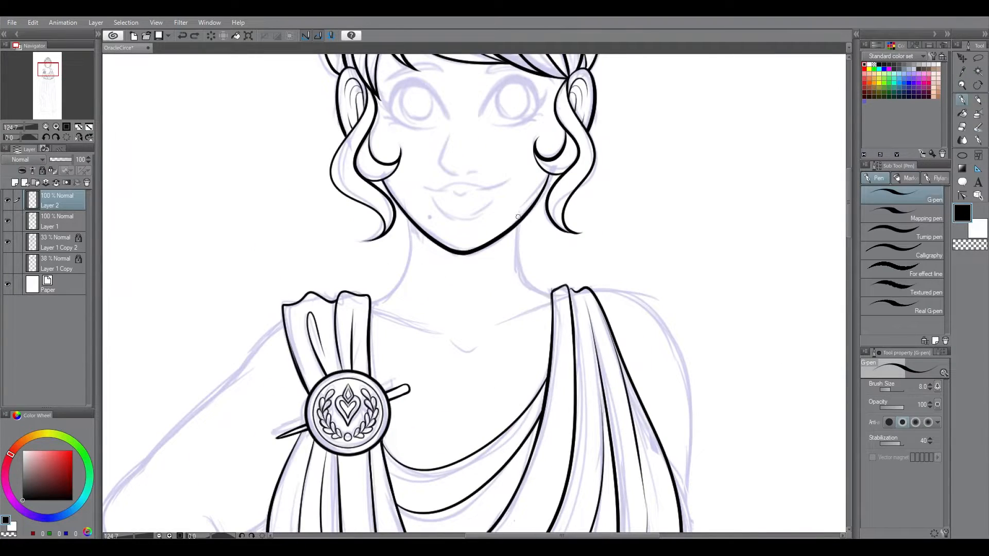
{"action": "left_click_drag", "start_coordinate": [521, 201], "coordinate": [553, 296]}
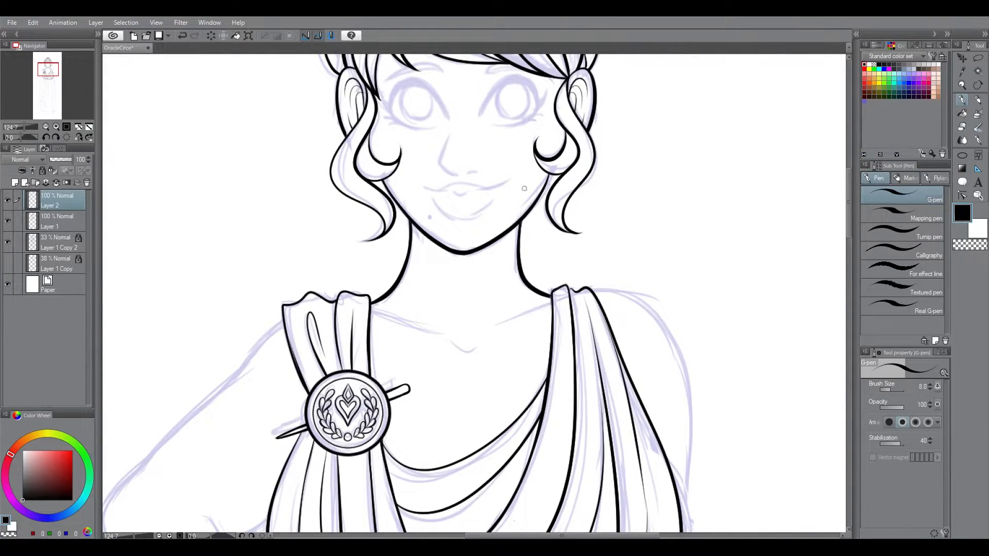
{"action": "key", "text": "e"}
{"action": "left_click_drag", "start_coordinate": [373, 304], "coordinate": [377, 311]}
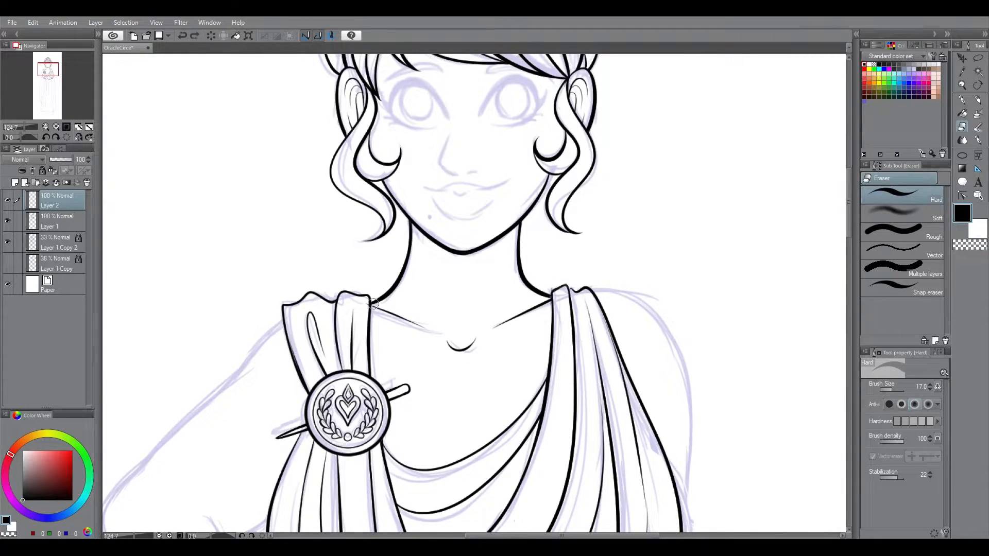
Step: Try to ink the inner contour of the bent arm and the fingers of the hand on the hip
{"action": "key", "text": "ctrl+0"}
{"action": "key", "text": "shift+space"}
{"action": "left_click_drag", "start_coordinate": [567, 258], "coordinate": [570, 272]}
{"action": "key", "text": "ctrl+space"}
{"action": "left_click_drag", "start_coordinate": [431, 261], "coordinate": [588, 247]}
{"action": "key", "text": "p"}
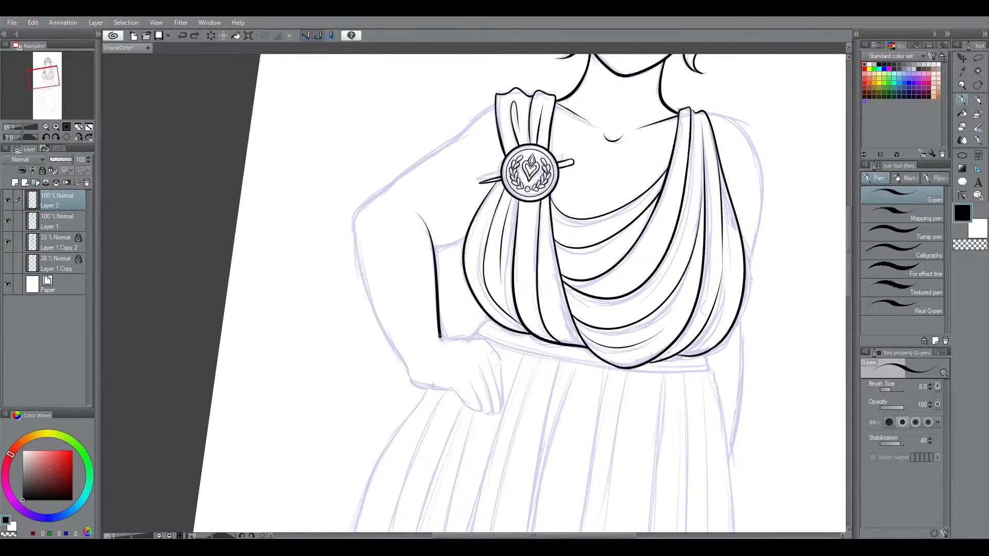
{"action": "key", "text": "ctrl+space"}
{"action": "left_click_drag", "start_coordinate": [466, 427], "coordinate": [528, 426]}
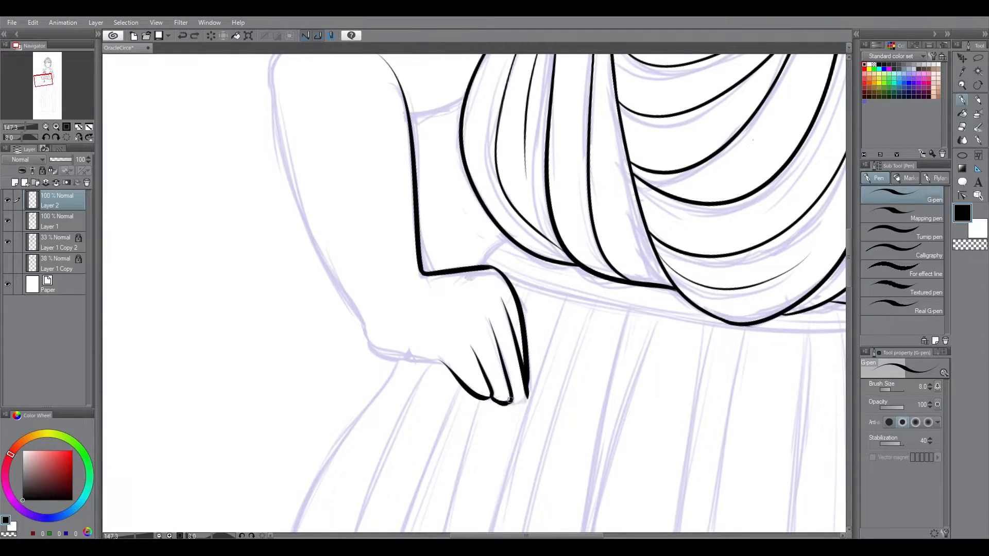
{"action": "left_click_drag", "start_coordinate": [520, 403], "coordinate": [527, 398]}
{"action": "left_click_drag", "start_coordinate": [849, 237], "coordinate": [848, 279]}
Step: Re-ink the bent arm's inner contour from elbow crease to wrist, along with the hand and fingers on the hip
{"action": "key", "text": "ctrl+0"}
{"action": "left_click", "coordinate": [210, 35]}
{"action": "key", "text": "shift+space"}
{"action": "left_click_drag", "start_coordinate": [455, 155], "coordinate": [541, 170]}
{"action": "key", "text": "ctrl+space"}
{"action": "left_click_drag", "start_coordinate": [487, 187], "coordinate": [625, 187]}
{"action": "key", "text": "shift+space"}
{"action": "left_click_drag", "start_coordinate": [618, 206], "coordinate": [592, 173]}
{"action": "left_click_drag", "start_coordinate": [461, 260], "coordinate": [455, 364]}
{"action": "key", "text": "ctrl+space"}
{"action": "left_click_drag", "start_coordinate": [497, 406], "coordinate": [539, 406]}
{"action": "key", "text": "ctrl+z"}
{"action": "left_click_drag", "start_coordinate": [437, 155], "coordinate": [436, 339]}
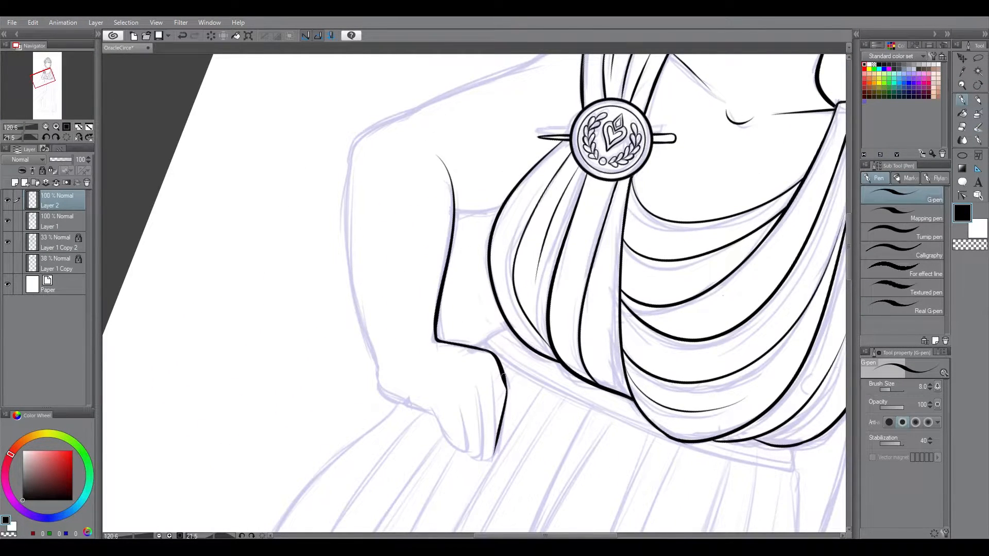
{"action": "scroll", "coordinate": [501, 368], "scroll_direction": "down", "scroll_amount": 3}
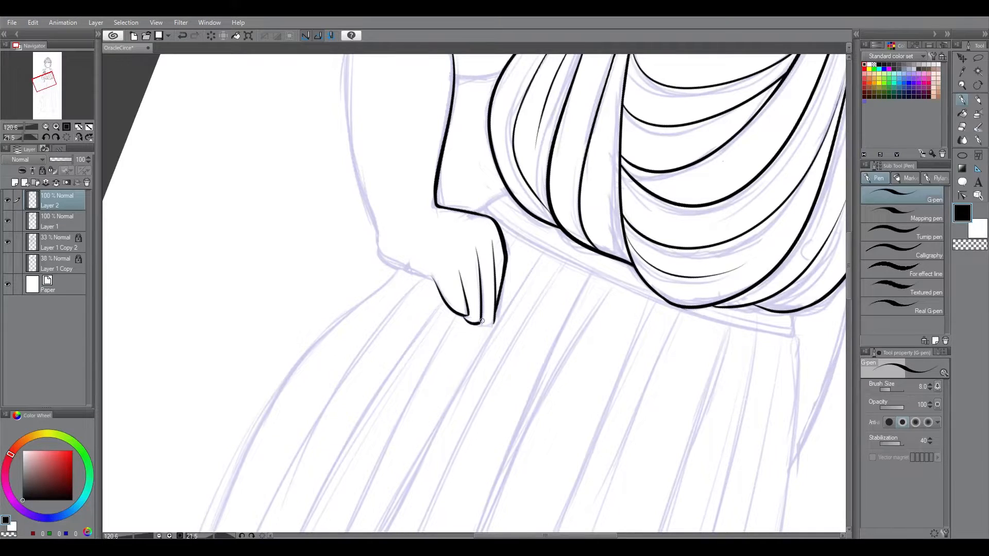
{"action": "left_click_drag", "start_coordinate": [495, 321], "coordinate": [497, 316]}
Step: Ink the underside of the upper arm from the elbow crease to the bodice and erase the overlap
{"action": "key", "text": "ctrl+0"}
{"action": "key", "text": "ctrl+space"}
{"action": "left_click_drag", "start_coordinate": [432, 199], "coordinate": [535, 199]}
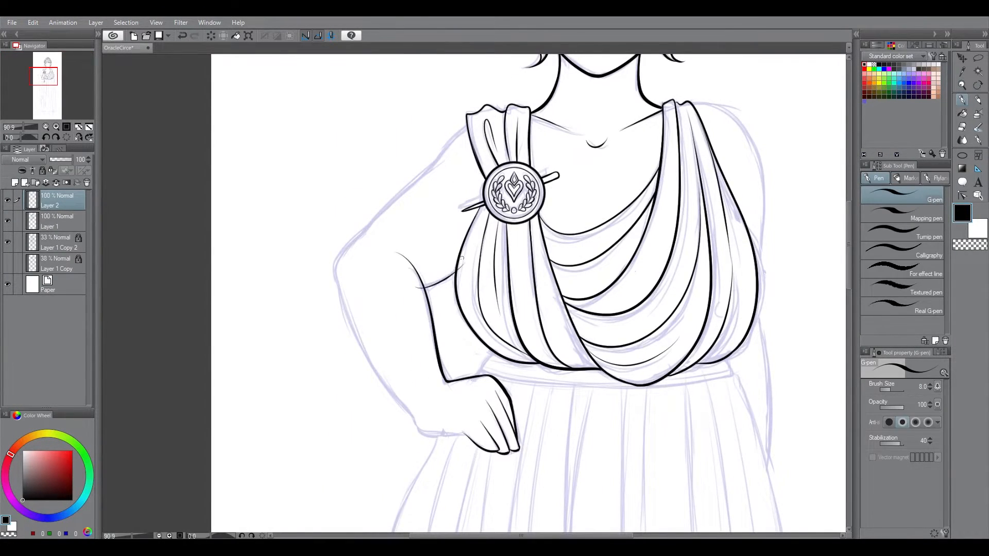
{"action": "left_click_drag", "start_coordinate": [437, 283], "coordinate": [444, 279]}
{"action": "key", "text": "ctrl+space"}
{"action": "left_click_drag", "start_coordinate": [435, 286], "coordinate": [492, 286]}
{"action": "key", "text": "e"}
{"action": "left_click_drag", "start_coordinate": [389, 291], "coordinate": [477, 248]}
{"action": "key", "text": "p"}
{"action": "left_click", "coordinate": [90, 127]}
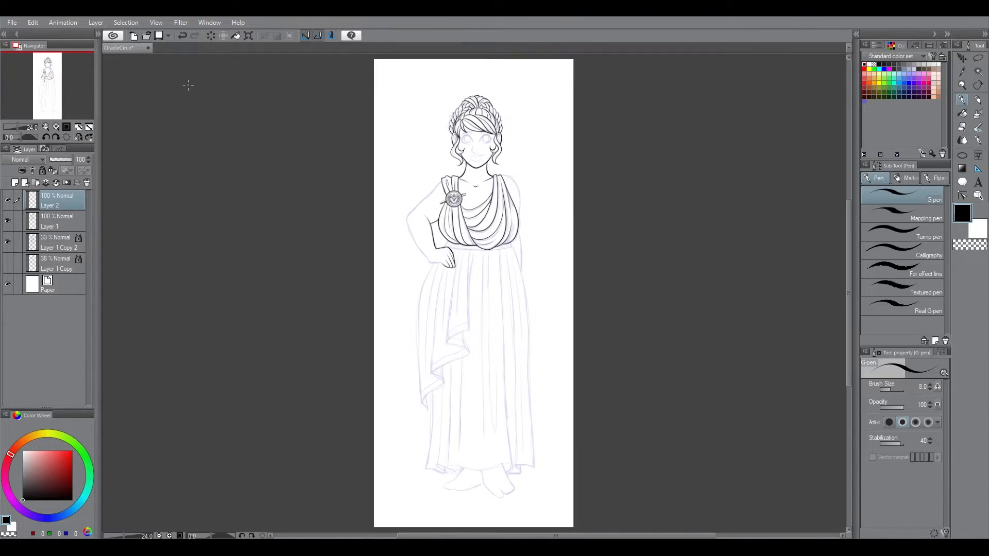
Step: Ink the outer contour of the bent arm from the shoulder cloth down to the elbow and erase the overlap
{"action": "key", "text": "ctrl+space"}
{"action": "left_click_drag", "start_coordinate": [408, 194], "coordinate": [502, 194]}
{"action": "key", "text": "shift+space"}
{"action": "left_click_drag", "start_coordinate": [510, 194], "coordinate": [443, 191]}
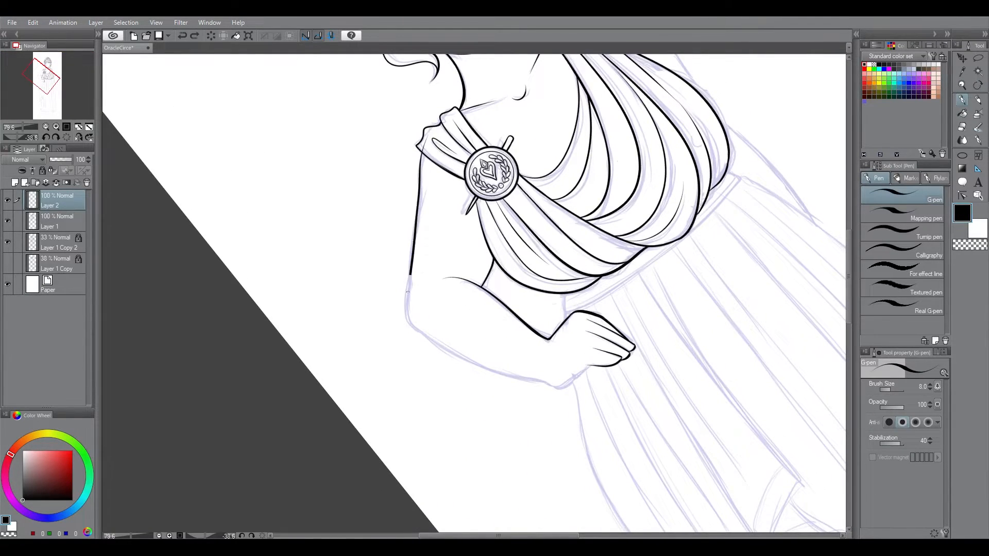
{"action": "left_click_drag", "start_coordinate": [423, 153], "coordinate": [417, 328]}
{"action": "left_click", "coordinate": [67, 137]}
{"action": "key", "text": "ctrl+space"}
{"action": "left_click_drag", "start_coordinate": [513, 420], "coordinate": [536, 421]}
{"action": "key", "text": "e"}
{"action": "mouse_move", "coordinate": [373, 242]}
{"action": "left_mouse_down"}
{"action": "mouse_move", "coordinate": [460, 399]}
{"action": "mouse_move", "coordinate": [376, 255]}
{"action": "left_mouse_up"}
{"action": "key", "text": "p"}
Step: Ink the outer contour of the forearm from the elbow down to the wrist of the hand on the hip
{"action": "key", "text": "ctrl+space"}
{"action": "left_click_drag", "start_coordinate": [606, 398], "coordinate": [633, 399]}
{"action": "key", "text": "shift+space"}
{"action": "mouse_move", "coordinate": [639, 398]}
{"action": "left_mouse_down"}
{"action": "mouse_move", "coordinate": [530, 481]}
{"action": "mouse_move", "coordinate": [495, 488]}
{"action": "left_mouse_up"}
{"action": "left_click_drag", "start_coordinate": [381, 285], "coordinate": [406, 400]}
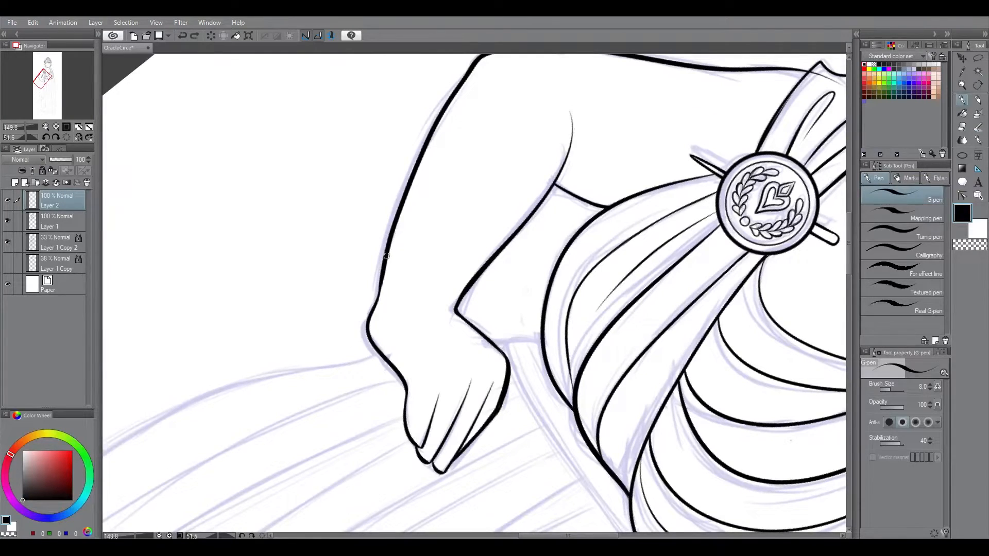
{"action": "left_click", "coordinate": [66, 138]}
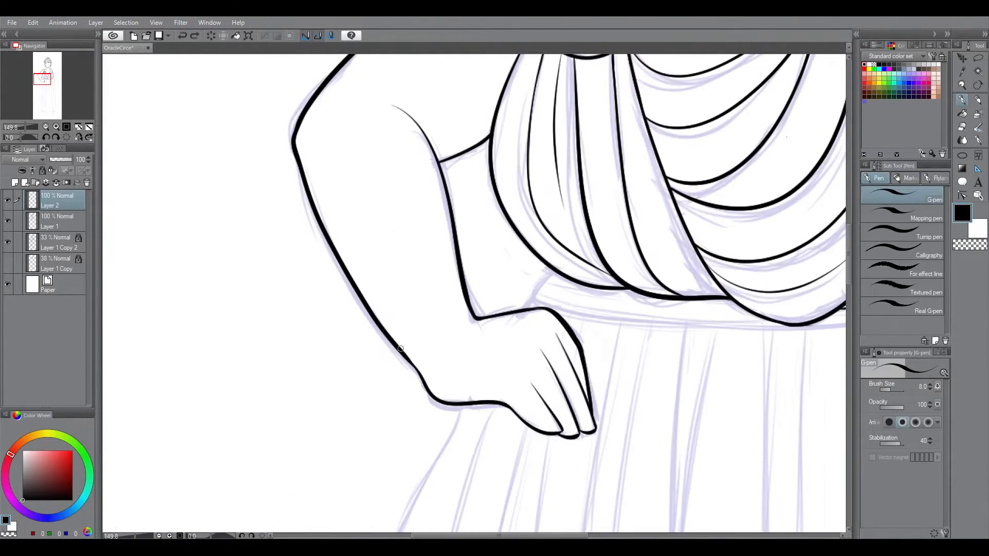
{"action": "left_click", "coordinate": [66, 127]}
Step: Redraw the bodice's outer edge on the side away from the brooch, from the shoulder folds down to the waist
{"action": "scroll", "coordinate": [486, 280], "scroll_direction": "up", "scroll_amount": 2}
{"action": "key", "text": "ctrl+space"}
{"action": "left_click_drag", "start_coordinate": [485, 280], "coordinate": [593, 281]}
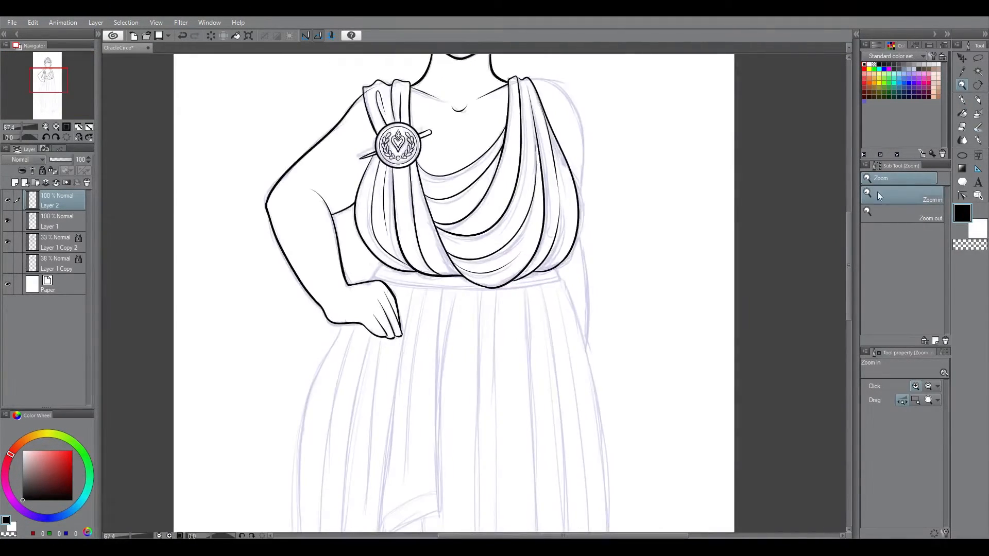
{"action": "scroll", "coordinate": [592, 258], "scroll_direction": "up", "scroll_amount": 3}
{"action": "left_click_drag", "start_coordinate": [592, 245], "coordinate": [669, 243]}
{"action": "key", "text": "e"}
{"action": "key", "text": "ctrl+z"}
{"action": "key", "text": "ctrl+z"}
{"action": "key", "text": "ctrl+z"}
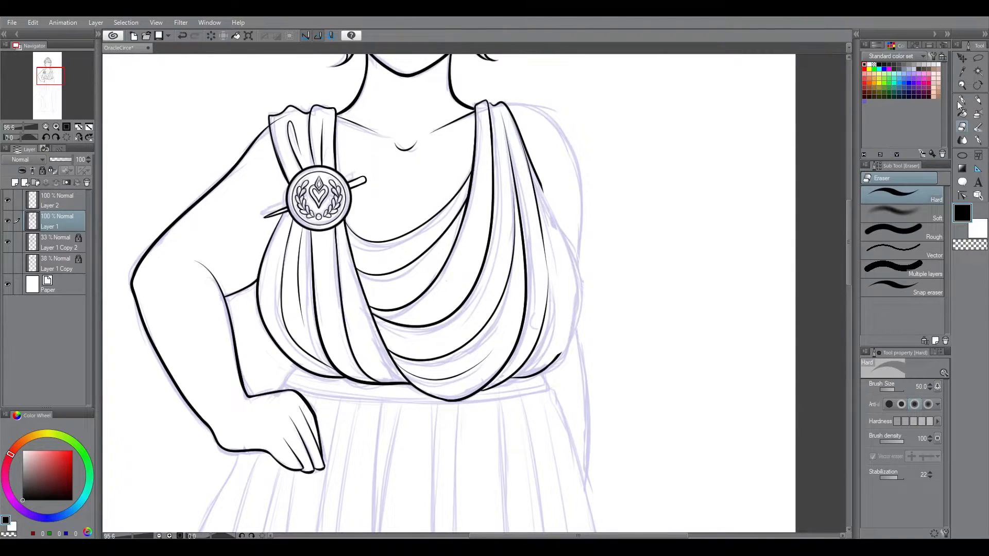
{"action": "key", "text": "p"}
{"action": "key", "text": "ctrl+z"}
{"action": "key", "text": "ctrl+z"}
{"action": "key", "text": "ctrl+space"}
{"action": "key", "text": "ctrl+z"}
{"action": "key", "text": "ctrl+z"}
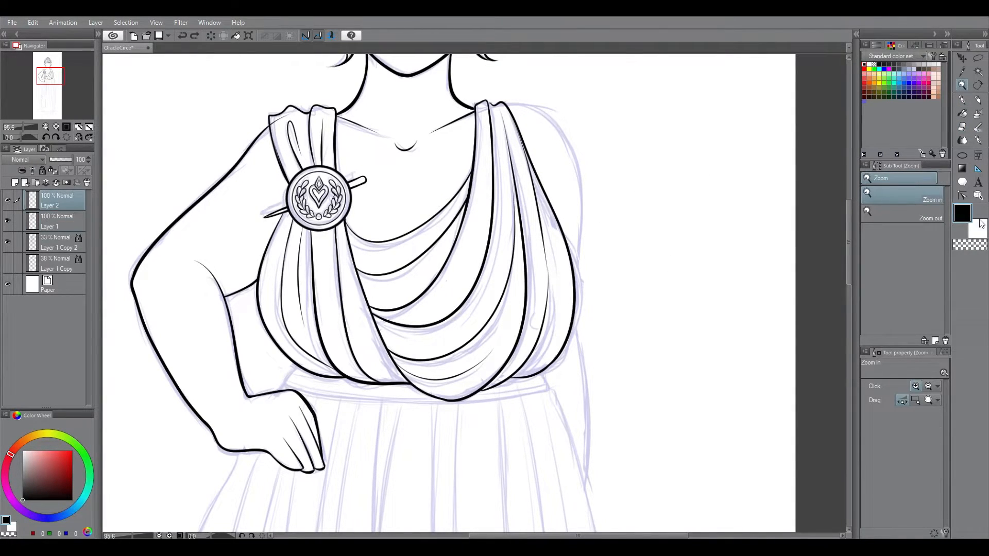
Step: Clean up overlapping ink on Layer 1 along the upper outer bodice edge with a size 20 hard eraser
{"action": "left_click_drag", "start_coordinate": [528, 134], "coordinate": [582, 134]}
{"action": "key", "text": "e"}
{"action": "left_click", "coordinate": [55, 222]}
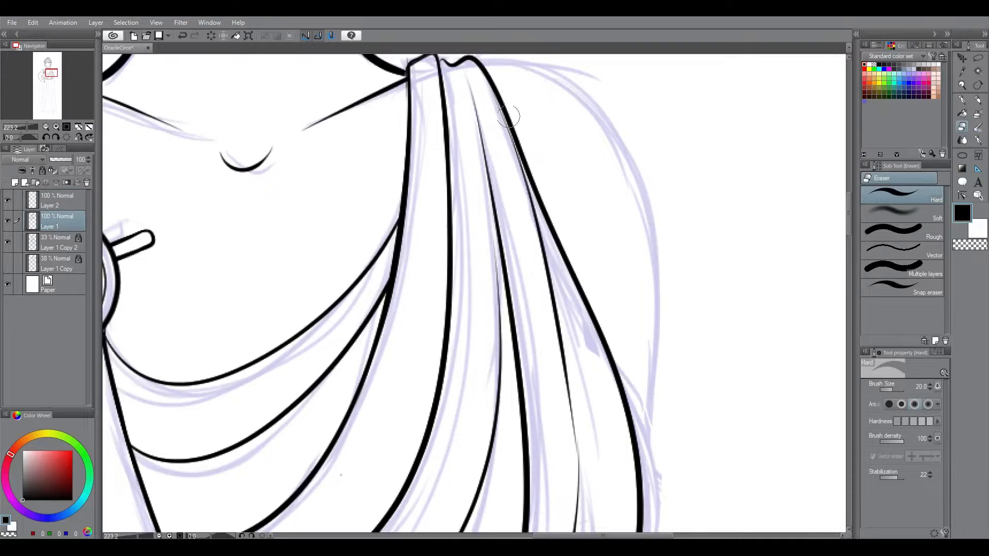
{"action": "key", "text": "ctrl+0"}
{"action": "left_click", "coordinate": [61, 209]}
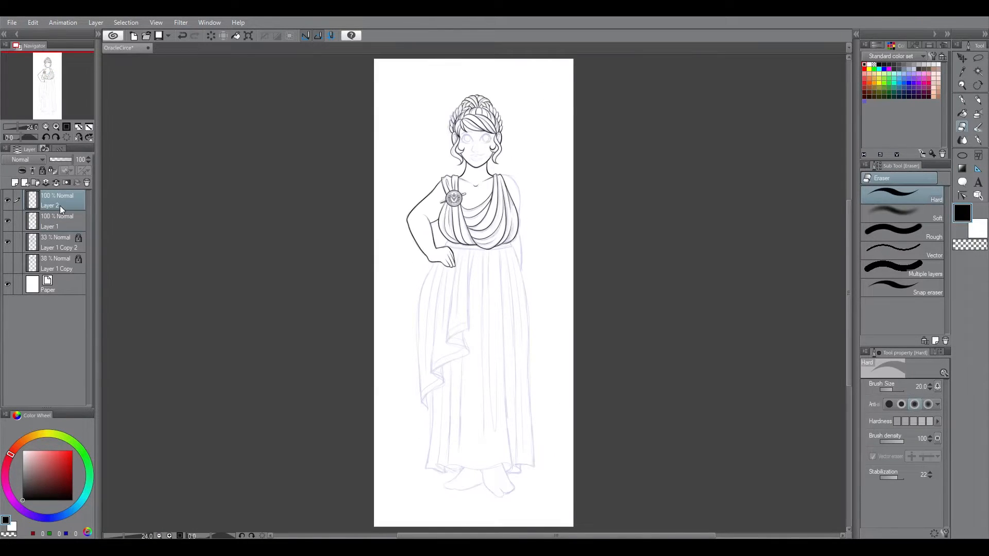
Step: Ink the short ends and the curved lower edge of the waistband on Layer 2 with the G-pen
{"action": "key", "text": "ctrl+space"}
{"action": "left_click_drag", "start_coordinate": [477, 226], "coordinate": [555, 226]}
{"action": "key", "text": "g"}
{"action": "key", "text": "p"}
{"action": "key", "text": "ctrl+z"}
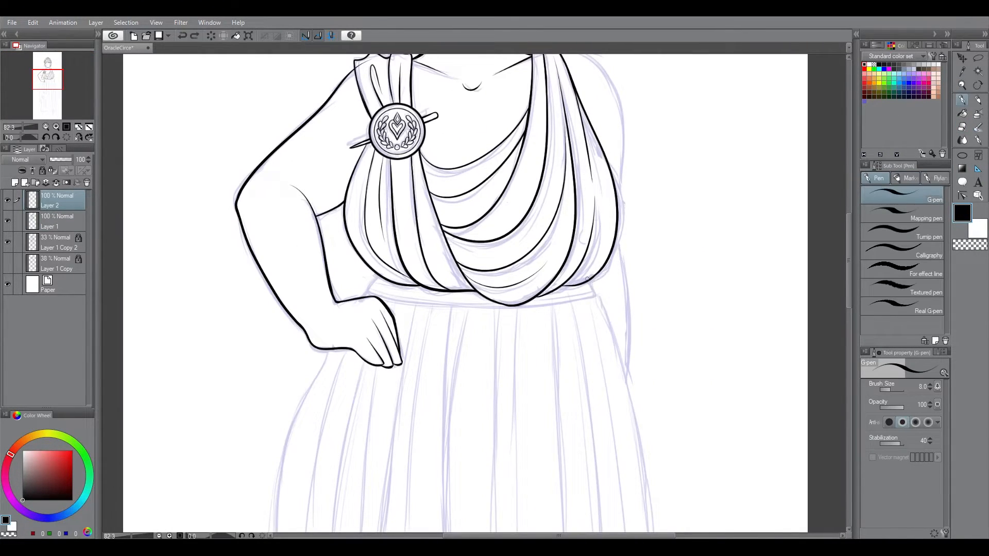
{"action": "left_click_drag", "start_coordinate": [366, 291], "coordinate": [385, 272]}
{"action": "key", "text": "shift+space"}
{"action": "left_click_drag", "start_coordinate": [476, 187], "coordinate": [473, 415]}
{"action": "key", "text": "ctrl+space"}
{"action": "left_click_drag", "start_coordinate": [604, 290], "coordinate": [646, 296]}
{"action": "left_click_drag", "start_coordinate": [573, 272], "coordinate": [584, 297]}
Step: Erase the overlapping ink where the waistband's end beside the hand meets the bodice
{"action": "key", "text": "e"}
{"action": "left_click_drag", "start_coordinate": [590, 536], "coordinate": [521, 536]}
{"action": "left_click_drag", "start_coordinate": [463, 255], "coordinate": [448, 262]}
{"action": "key", "text": "p"}
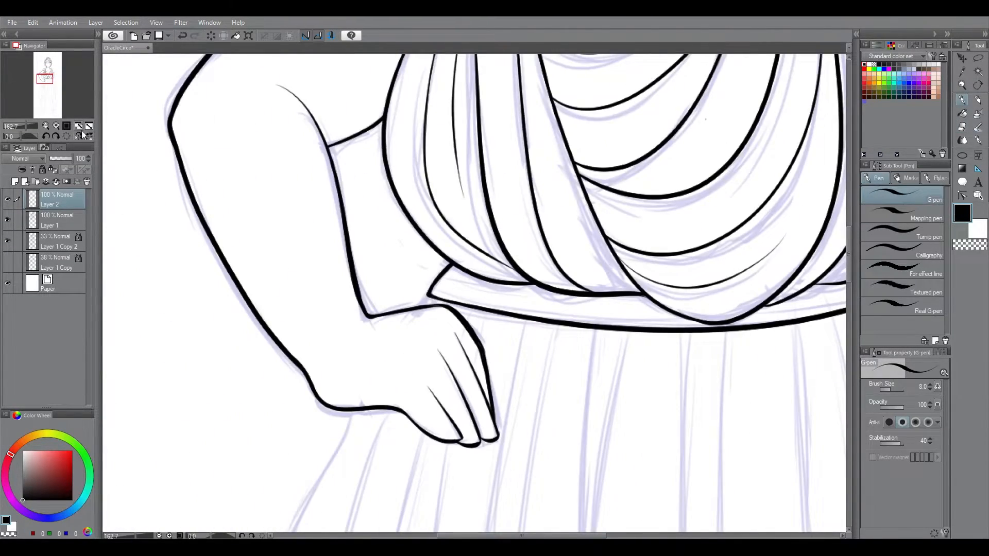
Step: Ink a thin inner line along the waistband, parallel to its lower edge
{"action": "key", "text": "ctrl+0"}
{"action": "key", "text": "ctrl+space"}
{"action": "left_click_drag", "start_coordinate": [484, 227], "coordinate": [587, 227]}
{"action": "key", "text": "shift+space"}
{"action": "left_click_drag", "start_coordinate": [592, 229], "coordinate": [522, 419]}
{"action": "left_click_drag", "start_coordinate": [477, 102], "coordinate": [425, 361]}
{"action": "key", "text": "ctrl+z"}
{"action": "left_click_drag", "start_coordinate": [475, 103], "coordinate": [425, 361]}
{"action": "key", "text": "ctrl+z"}
{"action": "mouse_move", "coordinate": [443, 486]}
{"action": "left_mouse_down"}
{"action": "mouse_move", "coordinate": [442, 257]}
{"action": "mouse_move", "coordinate": [481, 89]}
{"action": "left_mouse_up"}
Step: Try to reposition the waistband line work with a layer transform
{"action": "key", "text": "ctrl"}
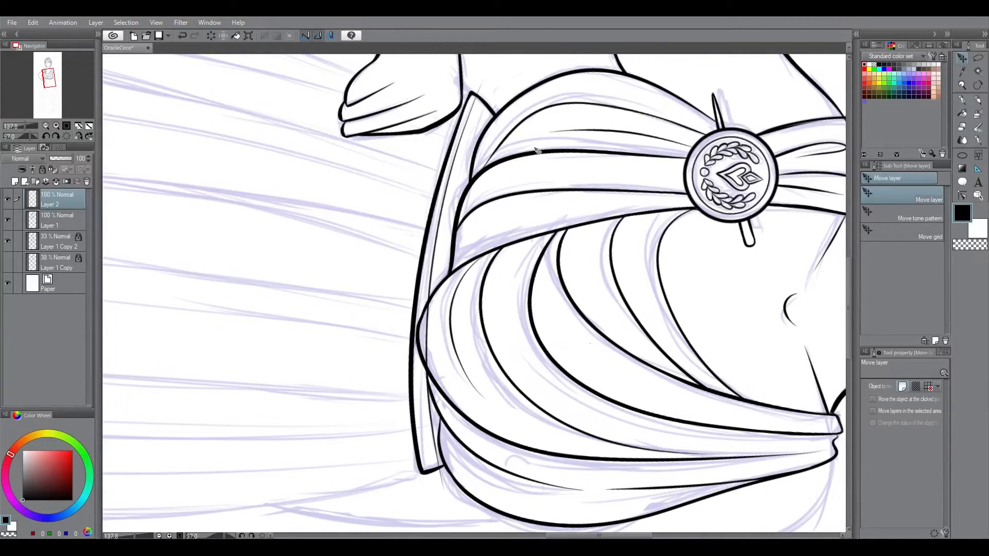
{"action": "key", "text": "ctrl+t"}
{"action": "mouse_move", "coordinate": [447, 267]}
{"action": "left_mouse_down"}
{"action": "mouse_move", "coordinate": [440, 273]}
{"action": "mouse_move", "coordinate": [463, 271]}
{"action": "mouse_move", "coordinate": [343, 274]}
{"action": "left_mouse_up"}
{"action": "key", "text": "Return"}
{"action": "left_click", "coordinate": [96, 23]}
{"action": "left_click", "coordinate": [125, 84]}
{"action": "key", "text": "k"}
{"action": "left_click", "coordinate": [87, 182]}
Step: Erase the stray ink at the waistband's end on the side away from the hand
{"action": "key", "text": "e"}
{"action": "left_click_drag", "start_coordinate": [430, 476], "coordinate": [435, 492]}
{"action": "key", "text": "ctrl+0"}
Step: Try to ink the skirt's front drape edge from the waistband down through the zigzag hem
{"action": "left_click", "coordinate": [961, 85]}
{"action": "left_click_drag", "start_coordinate": [455, 304], "coordinate": [504, 299]}
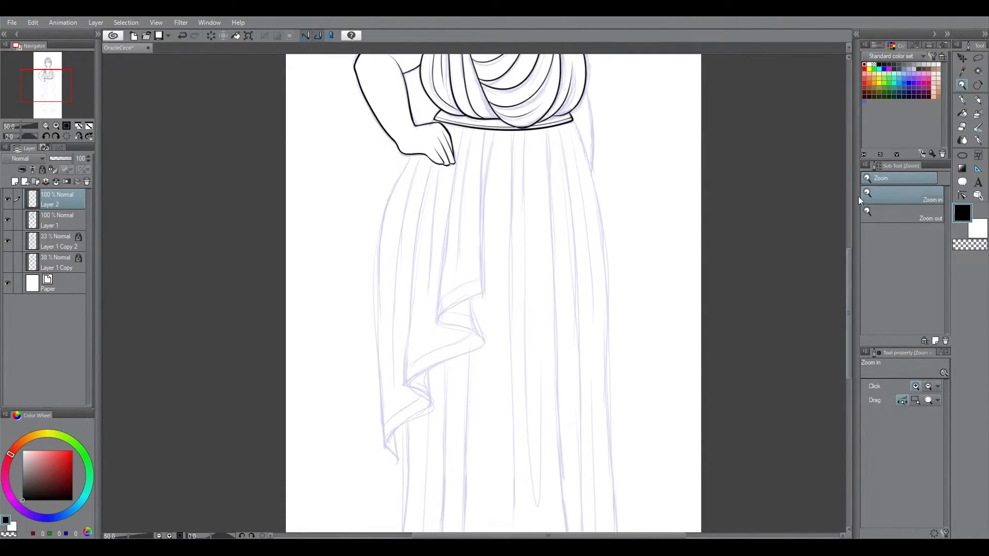
{"action": "left_click", "coordinate": [962, 100]}
{"action": "left_click", "coordinate": [961, 85]}
{"action": "left_click_drag", "start_coordinate": [456, 267], "coordinate": [487, 267]}
{"action": "left_click", "coordinate": [961, 100]}
{"action": "key", "text": "ctrl+minus"}
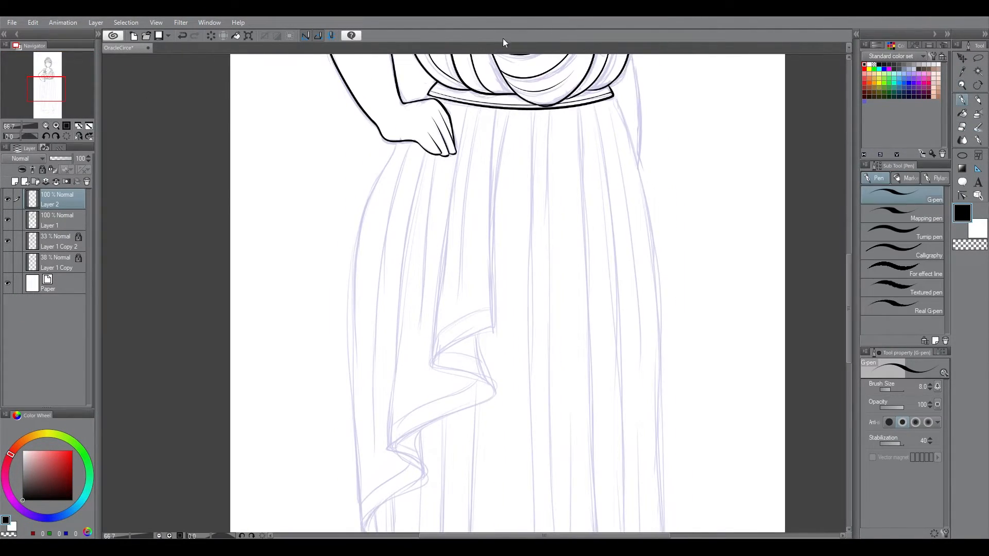
{"action": "left_click_drag", "start_coordinate": [495, 301], "coordinate": [366, 530]}
{"action": "key", "text": "ctrl+z"}
{"action": "key", "text": "ctrl+minus"}
{"action": "left_click_drag", "start_coordinate": [499, 150], "coordinate": [413, 406]}
{"action": "key", "text": "ctrl+z"}
{"action": "mouse_move", "coordinate": [496, 153]}
{"action": "left_mouse_down"}
{"action": "mouse_move", "coordinate": [490, 320]}
{"action": "mouse_move", "coordinate": [402, 482]}
{"action": "left_mouse_up"}
{"action": "key", "text": "ctrl+z"}
{"action": "mouse_move", "coordinate": [500, 149]}
{"action": "left_mouse_down"}
{"action": "mouse_move", "coordinate": [490, 319]}
{"action": "mouse_move", "coordinate": [394, 474]}
{"action": "left_mouse_up"}
{"action": "key", "text": "ctrl+z"}
{"action": "left_click_drag", "start_coordinate": [489, 320], "coordinate": [394, 484]}
{"action": "key", "text": "ctrl+z"}
{"action": "key", "text": "ctrl+z"}
Step: Ink the front drape's zigzag hem down to its tip, along with the long edge rising toward the waistband
{"action": "left_click_drag", "start_coordinate": [490, 319], "coordinate": [481, 375]}
{"action": "key", "text": "e"}
{"action": "left_click_drag", "start_coordinate": [500, 146], "coordinate": [491, 322]}
{"action": "key", "text": "p"}
{"action": "key", "text": "e"}
{"action": "key", "text": "p"}
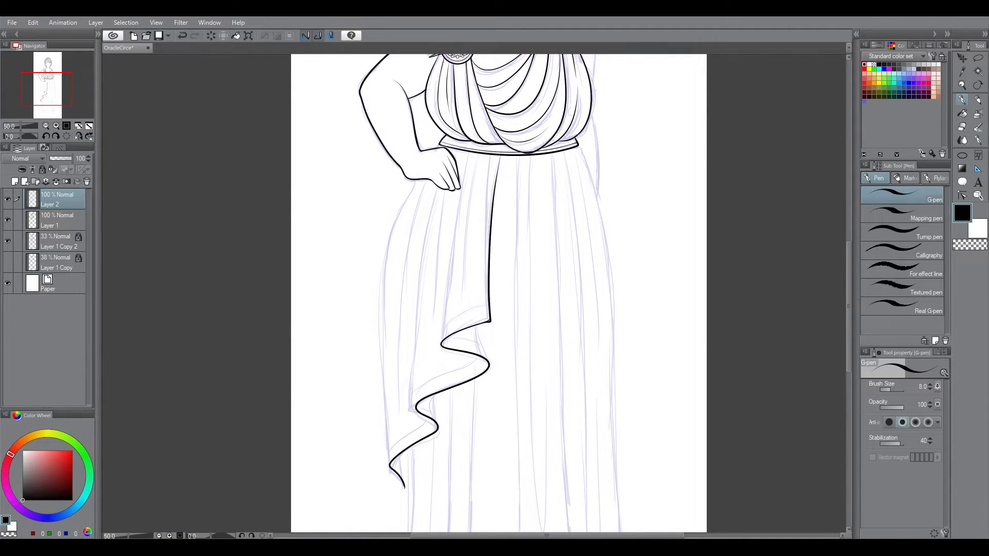
Step: Re-ink the upper part of the front drape's long edge up to the waistband and erase the overlap there
{"action": "left_click_drag", "start_coordinate": [499, 156], "coordinate": [490, 319]}
{"action": "scroll", "coordinate": [494, 206], "scroll_direction": "up", "scroll_amount": 3}
{"action": "key", "text": "ctrl+z"}
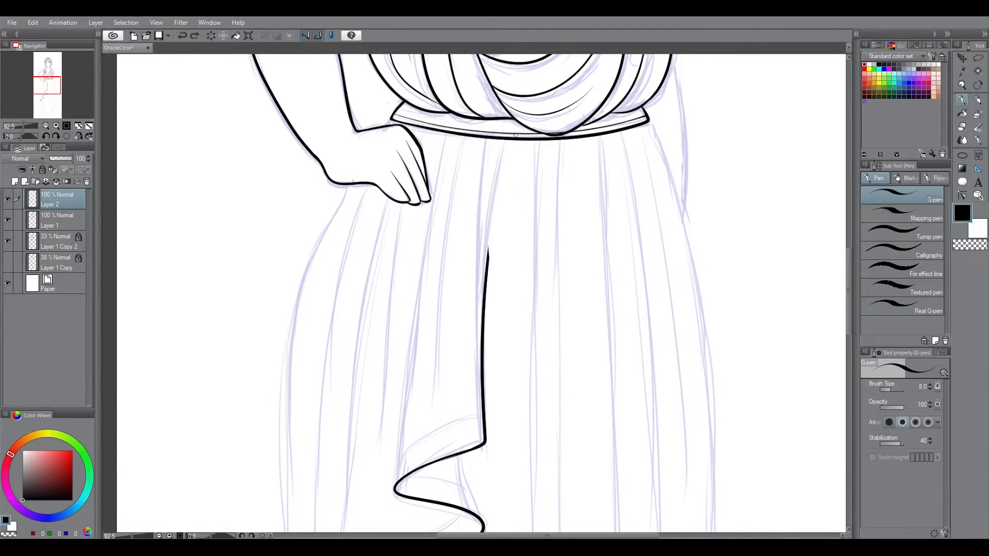
{"action": "key", "text": "e"}
{"action": "left_click", "coordinate": [961, 100]}
{"action": "key", "text": "e"}
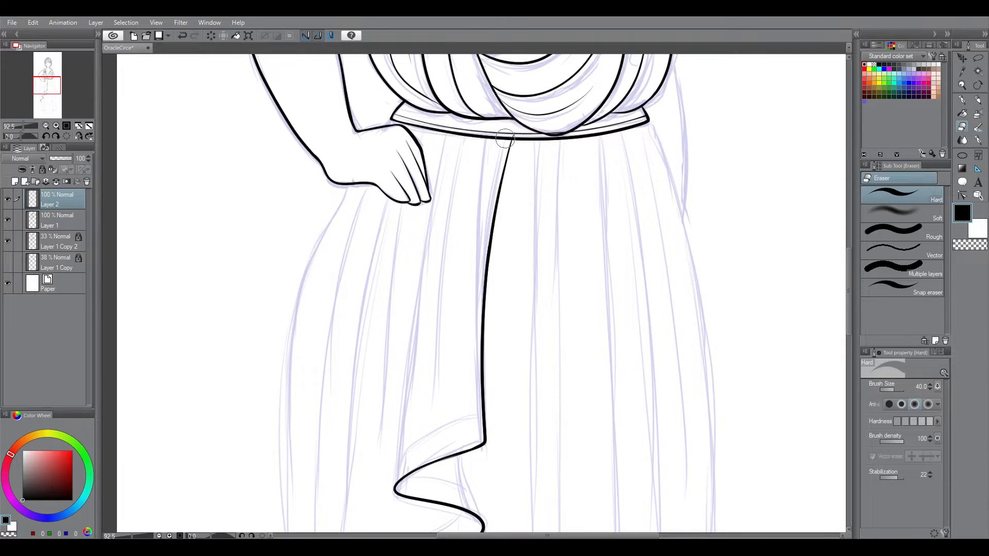
{"action": "left_click_drag", "start_coordinate": [515, 130], "coordinate": [512, 135]}
Step: Add a new layer above Layer 2 for the skirt folds
{"action": "scroll", "coordinate": [481, 289], "scroll_direction": "down", "scroll_amount": 10}
{"action": "left_click", "coordinate": [15, 181]}
{"action": "scroll", "coordinate": [481, 288], "scroll_direction": "up", "scroll_amount": 8}
Step: Try to ink the front drape's fold line from the waistband past the fingertips to the first hem bend
{"action": "left_click", "coordinate": [961, 100]}
{"action": "mouse_move", "coordinate": [482, 99]}
{"action": "left_mouse_down"}
{"action": "mouse_move", "coordinate": [452, 225]}
{"action": "mouse_move", "coordinate": [430, 411]}
{"action": "left_mouse_up"}
{"action": "key", "text": "ctrl+z"}
{"action": "left_click_drag", "start_coordinate": [483, 101], "coordinate": [432, 418]}
{"action": "key", "text": "ctrl+z"}
{"action": "key", "text": "ctrl+z"}
{"action": "left_click_drag", "start_coordinate": [492, 78], "coordinate": [432, 414]}
{"action": "key", "text": "ctrl+z"}
{"action": "left_click_drag", "start_coordinate": [482, 99], "coordinate": [435, 362]}
{"action": "key", "text": "ctrl+z"}
{"action": "left_click_drag", "start_coordinate": [479, 114], "coordinate": [434, 412]}
{"action": "left_click_drag", "start_coordinate": [652, 346], "coordinate": [695, 262]}
{"action": "key", "text": "ctrl+z"}
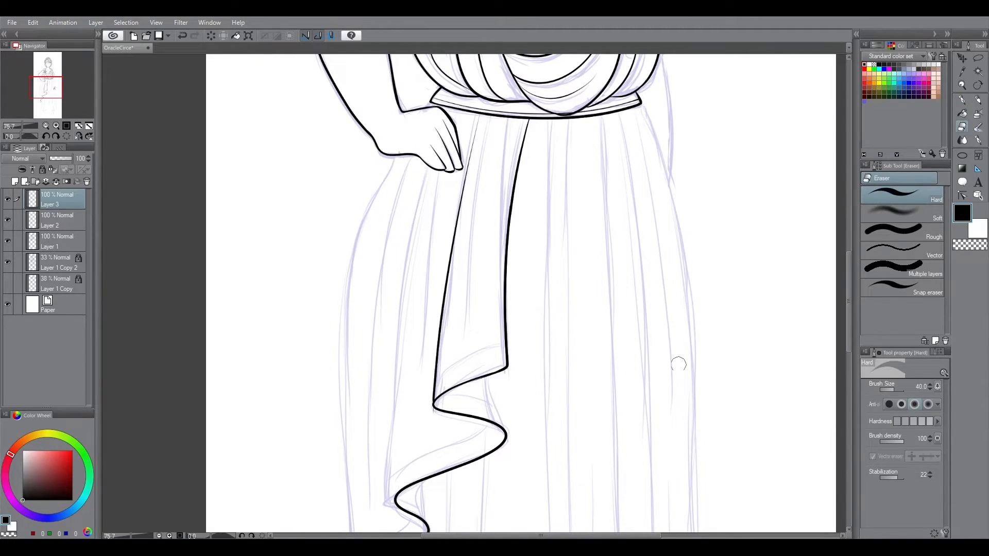
{"action": "key", "text": "ctrl+z"}
{"action": "left_click_drag", "start_coordinate": [475, 114], "coordinate": [439, 338]}
{"action": "key", "text": "ctrl+z"}
{"action": "key", "text": "ctrl+z"}
Step: Ink the front drape's fold line on Layer 3 from the waistband beside the hand to the first hem bend
{"action": "mouse_move", "coordinate": [478, 113]}
{"action": "left_mouse_down"}
{"action": "mouse_move", "coordinate": [432, 417]}
{"action": "mouse_move", "coordinate": [433, 407]}
{"action": "left_mouse_up"}
{"action": "key", "text": "e"}
{"action": "left_click", "coordinate": [961, 101]}
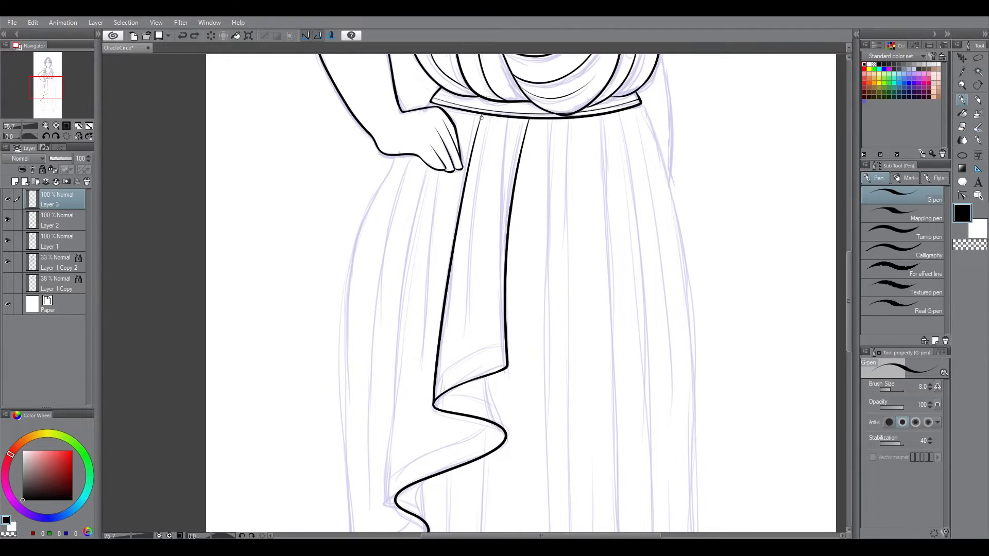
Step: Undo the last stroke and ink the drape fold running from beneath the hand to the second hem bend
{"action": "key", "text": "ctrl+z"}
{"action": "mouse_move", "coordinate": [497, 111]}
{"action": "left_mouse_down"}
{"action": "mouse_move", "coordinate": [468, 313]}
{"action": "mouse_move", "coordinate": [499, 107]}
{"action": "mouse_move", "coordinate": [385, 504]}
{"action": "left_mouse_up"}
{"action": "left_click", "coordinate": [961, 125]}
{"action": "left_click", "coordinate": [962, 102]}
{"action": "left_click", "coordinate": [937, 387]}
{"action": "key", "text": "ctrl+z"}
{"action": "left_click", "coordinate": [937, 387]}
{"action": "left_click_drag", "start_coordinate": [896, 378], "coordinate": [961, 378]}
{"action": "left_click_drag", "start_coordinate": [757, 137], "coordinate": [741, 343]}
{"action": "key", "text": "ctrl+z"}
{"action": "left_click", "coordinate": [937, 386]}
{"action": "left_click_drag", "start_coordinate": [961, 378], "coordinate": [897, 377]}
Step: Ink a thin, tapering skirt fold below the fingertips, between the two long drape folds
{"action": "left_click_drag", "start_coordinate": [450, 125], "coordinate": [418, 394]}
{"action": "key", "text": "ctrl+z"}
{"action": "left_click_drag", "start_coordinate": [440, 112], "coordinate": [397, 396]}
{"action": "key", "text": "ctrl+z"}
{"action": "left_click_drag", "start_coordinate": [466, 153], "coordinate": [425, 456]}
{"action": "left_click", "coordinate": [962, 126]}
Step: Try another long skirt fold beside the hand and erase excess fold-line ink on the drape
{"action": "key", "text": "ctrl+minus"}
{"action": "key", "text": "ctrl+minus"}
{"action": "left_click", "coordinate": [961, 100]}
{"action": "scroll", "coordinate": [464, 289], "scroll_direction": "down", "scroll_amount": 1}
{"action": "left_click_drag", "start_coordinate": [458, 178], "coordinate": [416, 447]}
{"action": "key", "text": "ctrl+z"}
{"action": "scroll", "coordinate": [442, 173], "scroll_direction": "up", "scroll_amount": 3}
{"action": "left_click", "coordinate": [962, 126]}
{"action": "left_click_drag", "start_coordinate": [498, 187], "coordinate": [448, 349]}
{"action": "scroll", "coordinate": [449, 154], "scroll_direction": "down", "scroll_amount": 3}
Step: Ink the skirt's outer contour on the hand's side, from the wrist down to the drape's lowest hem point
{"action": "left_click", "coordinate": [962, 113]}
{"action": "left_click", "coordinate": [7, 199]}
{"action": "left_click", "coordinate": [7, 199]}
{"action": "left_click", "coordinate": [961, 100]}
{"action": "left_click_drag", "start_coordinate": [431, 190], "coordinate": [397, 476]}
{"action": "key", "text": "ctrl+z"}
{"action": "left_click_drag", "start_coordinate": [431, 190], "coordinate": [397, 475]}
{"action": "key", "text": "ctrl+z"}
{"action": "left_click_drag", "start_coordinate": [400, 242], "coordinate": [397, 475]}
Step: Erase the overlapping line ends where the skirt's contour and folds meet the hand
{"action": "left_click_drag", "start_coordinate": [848, 259], "coordinate": [848, 251]}
{"action": "left_click", "coordinate": [962, 85]}
{"action": "left_click_drag", "start_coordinate": [361, 101], "coordinate": [533, 313]}
{"action": "left_click", "coordinate": [962, 126]}
{"action": "left_click_drag", "start_coordinate": [476, 263], "coordinate": [432, 322]}
{"action": "left_click", "coordinate": [961, 100]}
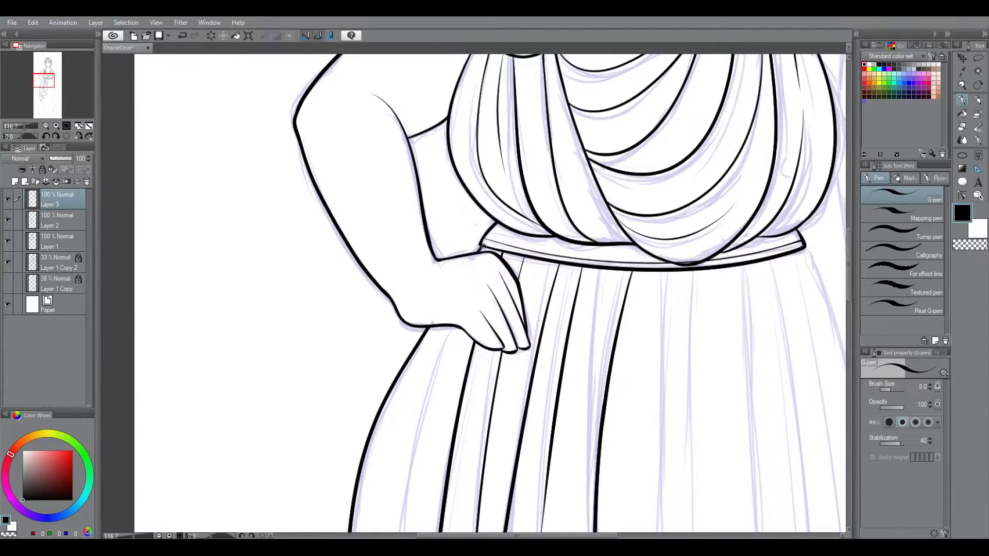
Step: Ink the short underside lines that join the front drape's zigzag hem bends
{"action": "key", "text": "ctrl+z"}
{"action": "left_click_drag", "start_coordinate": [849, 283], "coordinate": [849, 377]}
{"action": "left_click_drag", "start_coordinate": [389, 367], "coordinate": [388, 402]}
{"action": "left_click_drag", "start_coordinate": [469, 231], "coordinate": [477, 304]}
{"action": "scroll", "coordinate": [477, 304], "scroll_direction": "up", "scroll_amount": 3}
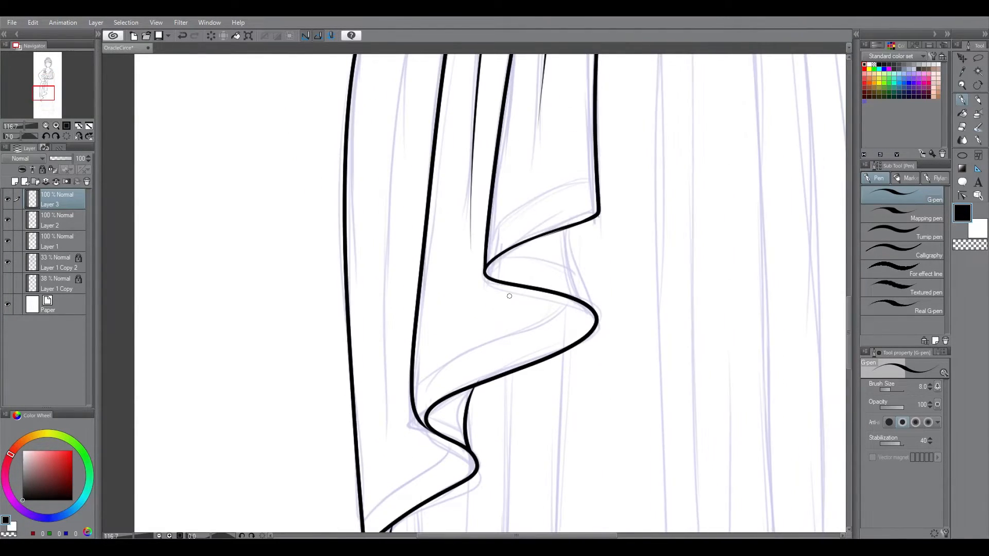
{"action": "left_click_drag", "start_coordinate": [569, 226], "coordinate": [595, 309]}
Step: Erase the overshooting line ends at the drape's hem bends on Layer 2
{"action": "left_click", "coordinate": [961, 126]}
{"action": "left_click", "coordinate": [56, 220]}
{"action": "left_click_drag", "start_coordinate": [592, 226], "coordinate": [601, 223]}
{"action": "mouse_move", "coordinate": [848, 334]}
{"action": "left_mouse_down"}
{"action": "mouse_move", "coordinate": [832, 404]}
{"action": "mouse_move", "coordinate": [847, 366]}
{"action": "left_mouse_up"}
{"action": "left_click_drag", "start_coordinate": [394, 389], "coordinate": [385, 379]}
{"action": "left_click", "coordinate": [89, 126]}
Step: Ink a long tapering fold on Layer 3 between the skirt's outer contour and the neighbouring drape fold
{"action": "left_click", "coordinate": [57, 200]}
{"action": "left_click", "coordinate": [961, 85]}
{"action": "left_click_drag", "start_coordinate": [396, 200], "coordinate": [511, 411]}
{"action": "left_click", "coordinate": [962, 100]}
{"action": "left_click_drag", "start_coordinate": [458, 162], "coordinate": [411, 455]}
Step: Erase the new fold's overlap near the wrist and merge Layer 3 into Layer 2
{"action": "left_click", "coordinate": [962, 85]}
{"action": "left_click_drag", "start_coordinate": [370, 90], "coordinate": [557, 281]}
{"action": "left_click_drag", "start_coordinate": [289, 117], "coordinate": [680, 439]}
{"action": "left_click", "coordinate": [962, 100]}
{"action": "left_click", "coordinate": [961, 127]}
{"action": "left_click_drag", "start_coordinate": [464, 200], "coordinate": [399, 342]}
{"action": "left_click", "coordinate": [89, 126]}
{"action": "left_click", "coordinate": [55, 181]}
Step: Ink the skirt's contour on the side opposite the hand, from the waistband's end down to the hem
{"action": "left_click", "coordinate": [961, 85]}
{"action": "left_click_drag", "start_coordinate": [476, 273], "coordinate": [592, 282]}
{"action": "left_click_drag", "start_coordinate": [851, 302], "coordinate": [851, 345]}
{"action": "key", "text": "p"}
{"action": "key", "text": "ctrl+z"}
{"action": "left_click_drag", "start_coordinate": [541, 89], "coordinate": [583, 483]}
{"action": "key", "text": "ctrl+z"}
{"action": "left_click_drag", "start_coordinate": [542, 88], "coordinate": [580, 490]}
{"action": "key", "text": "ctrl+z"}
{"action": "key", "text": "ctrl+z"}
{"action": "mouse_move", "coordinate": [541, 89]}
{"action": "left_mouse_down"}
{"action": "mouse_move", "coordinate": [578, 504]}
{"action": "mouse_move", "coordinate": [582, 493]}
{"action": "left_mouse_up"}
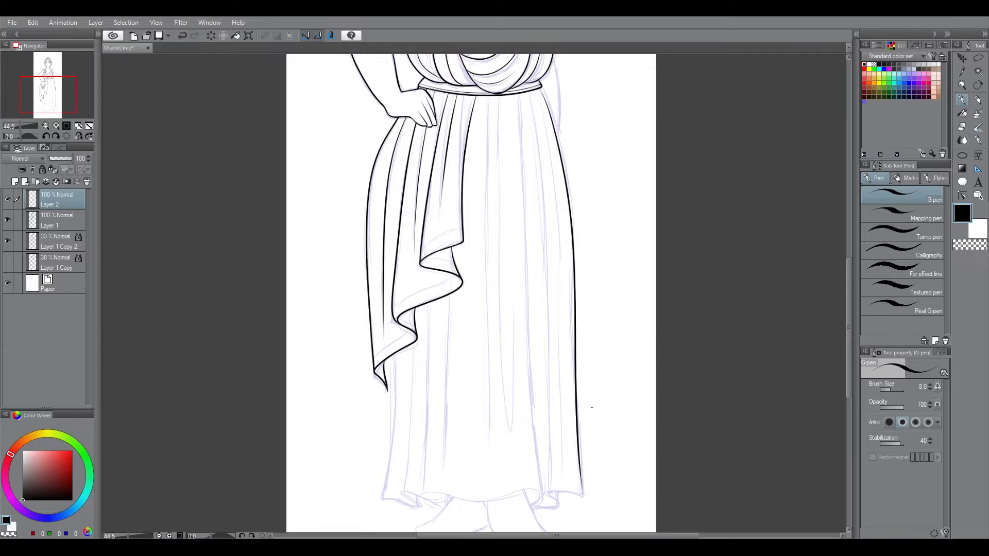
Step: Erase and re-ink the upper part of that skirt contour so it runs smoothly from the waistband
{"action": "left_click", "coordinate": [961, 85]}
{"action": "left_click_drag", "start_coordinate": [564, 128], "coordinate": [711, 135]}
{"action": "left_click", "coordinate": [962, 126]}
{"action": "mouse_move", "coordinate": [518, 214]}
{"action": "left_mouse_down"}
{"action": "mouse_move", "coordinate": [574, 455]}
{"action": "mouse_move", "coordinate": [571, 485]}
{"action": "left_mouse_up"}
{"action": "left_click", "coordinate": [962, 99]}
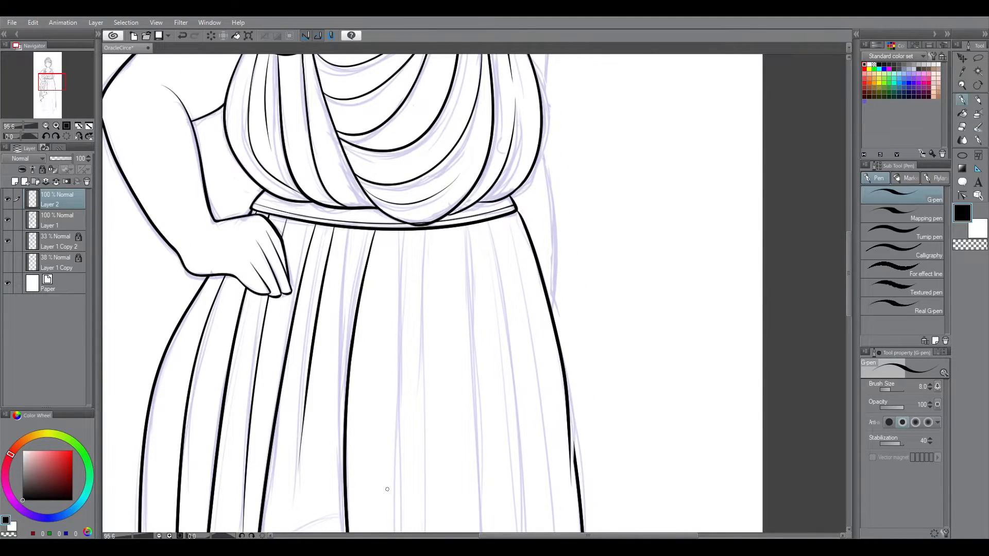
{"action": "key", "text": "ctrl+z"}
{"action": "key", "text": "ctrl+y"}
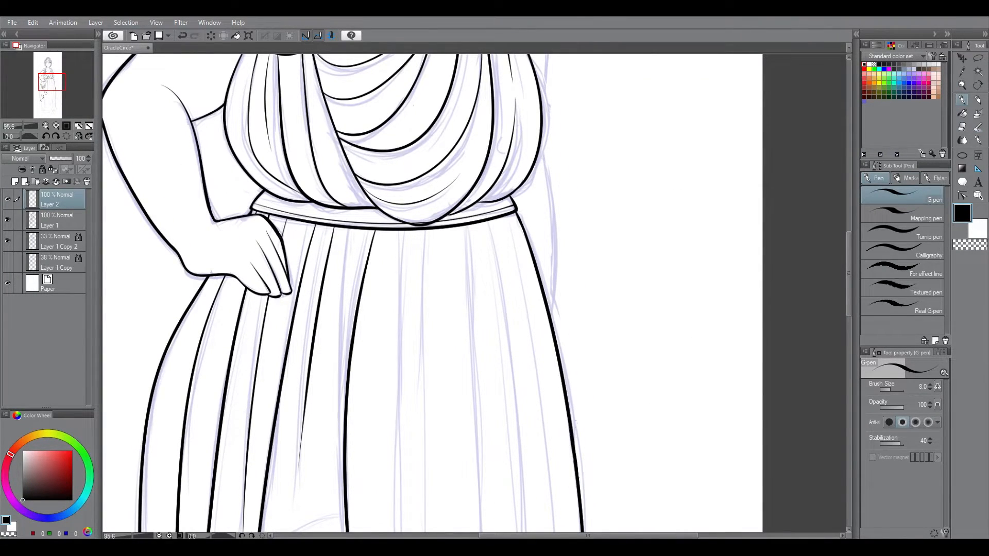
Step: Ink the folded hem corner at the lower end of the contour opposite the hand
{"action": "left_click_drag", "start_coordinate": [849, 302], "coordinate": [849, 418]}
{"action": "mouse_move", "coordinate": [605, 444]}
{"action": "left_mouse_down"}
{"action": "mouse_move", "coordinate": [556, 434]}
{"action": "mouse_move", "coordinate": [541, 469]}
{"action": "left_mouse_up"}
{"action": "key", "text": "ctrl+z"}
{"action": "left_click_drag", "start_coordinate": [541, 469], "coordinate": [493, 467]}
Step: Ink the underskirt's side line from beneath the drape's tip to the hem, and the wavy hem above the feet
{"action": "left_click_drag", "start_coordinate": [201, 117], "coordinate": [173, 455]}
{"action": "key", "text": "ctrl+z"}
{"action": "left_click_drag", "start_coordinate": [201, 136], "coordinate": [171, 455]}
{"action": "key", "text": "ctrl+z"}
{"action": "mouse_move", "coordinate": [195, 108]}
{"action": "left_mouse_down"}
{"action": "mouse_move", "coordinate": [179, 451]}
{"action": "mouse_move", "coordinate": [496, 466]}
{"action": "left_mouse_up"}
{"action": "key", "text": "ctrl+z"}
Step: Ink the curled hem fold at the lower end of the underskirt's side line
{"action": "mouse_move", "coordinate": [179, 451]}
{"action": "left_mouse_down"}
{"action": "mouse_move", "coordinate": [282, 464]}
{"action": "mouse_move", "coordinate": [495, 465]}
{"action": "left_mouse_up"}
{"action": "key", "text": "ctrl+z"}
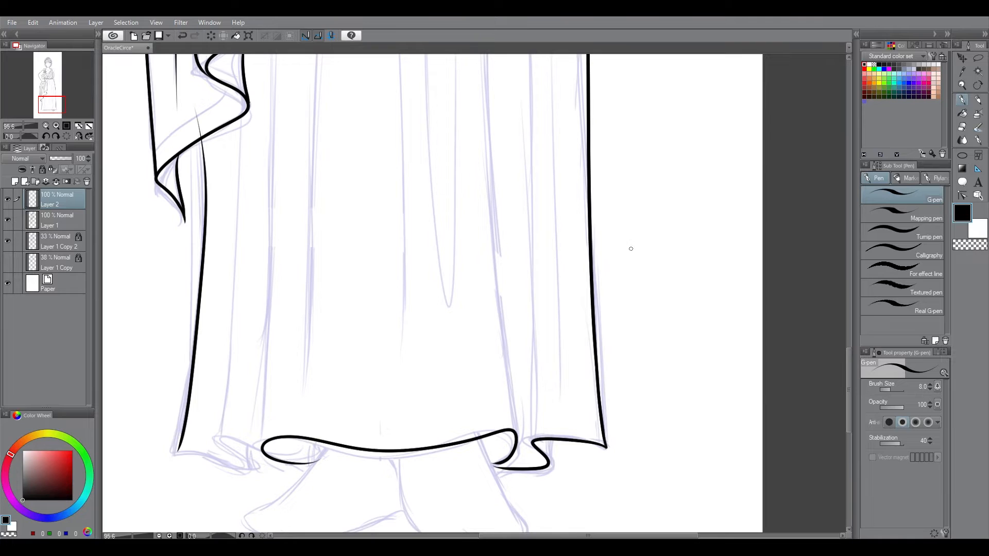
{"action": "mouse_move", "coordinate": [177, 452]}
{"action": "left_mouse_down"}
{"action": "mouse_move", "coordinate": [257, 474]}
{"action": "mouse_move", "coordinate": [260, 454]}
{"action": "left_mouse_up"}
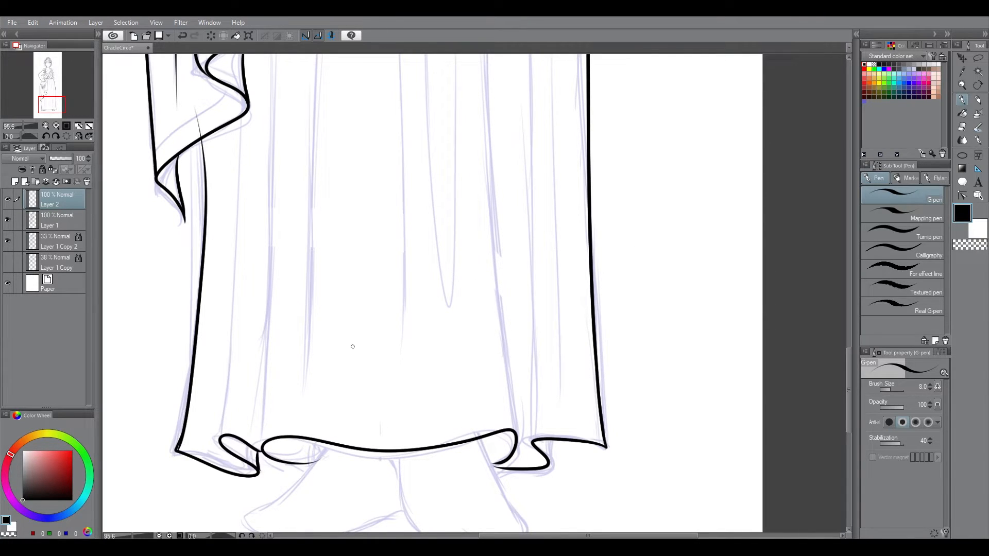
Step: Erase the wavy centre hem and ink a long straight fold from the drape down beside the hem curl
{"action": "mouse_move", "coordinate": [849, 368]}
{"action": "left_mouse_down"}
{"action": "mouse_move", "coordinate": [849, 354]}
{"action": "mouse_move", "coordinate": [849, 377]}
{"action": "left_mouse_up"}
{"action": "key", "text": "e"}
{"action": "left_click_drag", "start_coordinate": [287, 418], "coordinate": [507, 412]}
{"action": "key", "text": "p"}
{"action": "key", "text": "ctrl+minus"}
{"action": "key", "text": "ctrl+minus"}
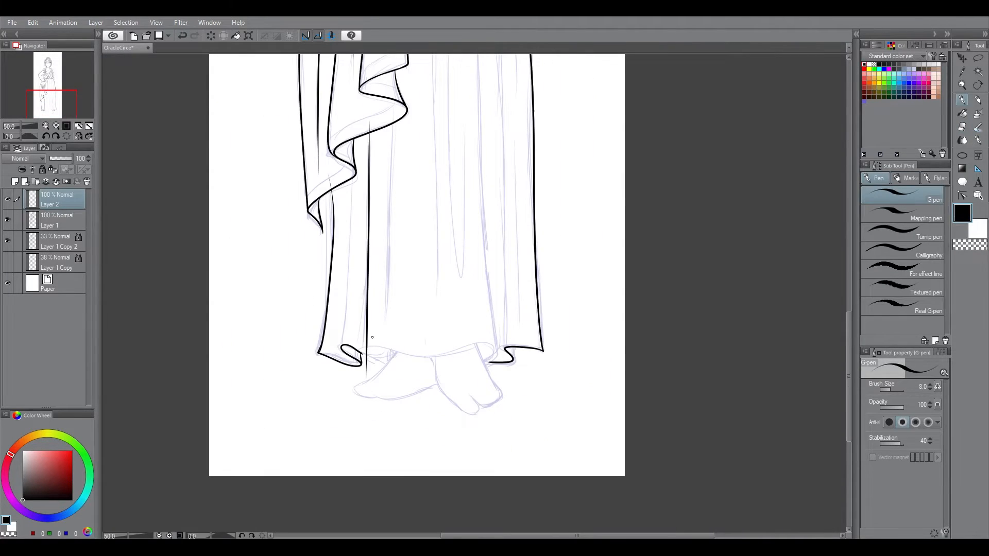
Step: Ink a new wavy centre hem above the feet, from the straight fold to the opposite hem corner
{"action": "scroll", "coordinate": [404, 327], "scroll_direction": "up", "scroll_amount": 3}
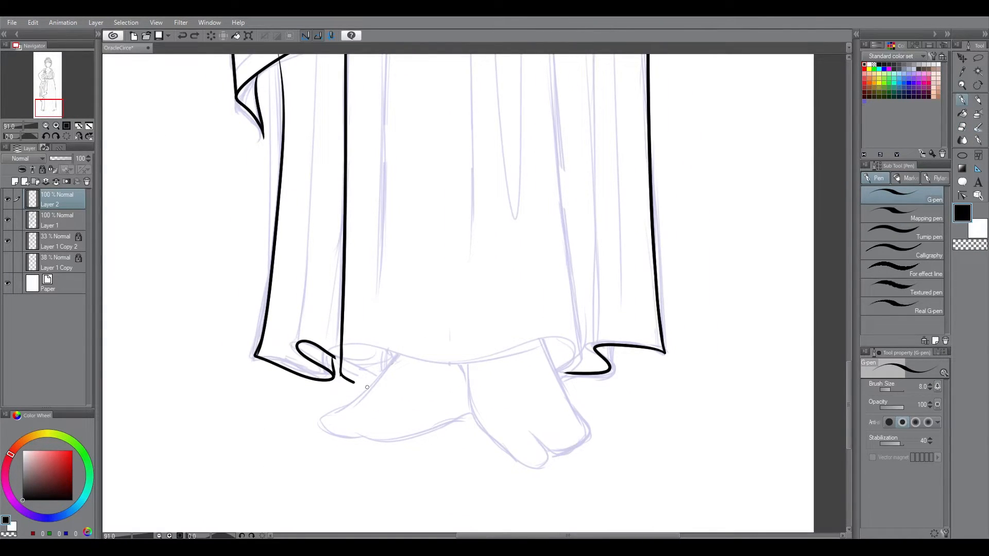
{"action": "left_click_drag", "start_coordinate": [345, 379], "coordinate": [561, 372]}
{"action": "key", "text": "e"}
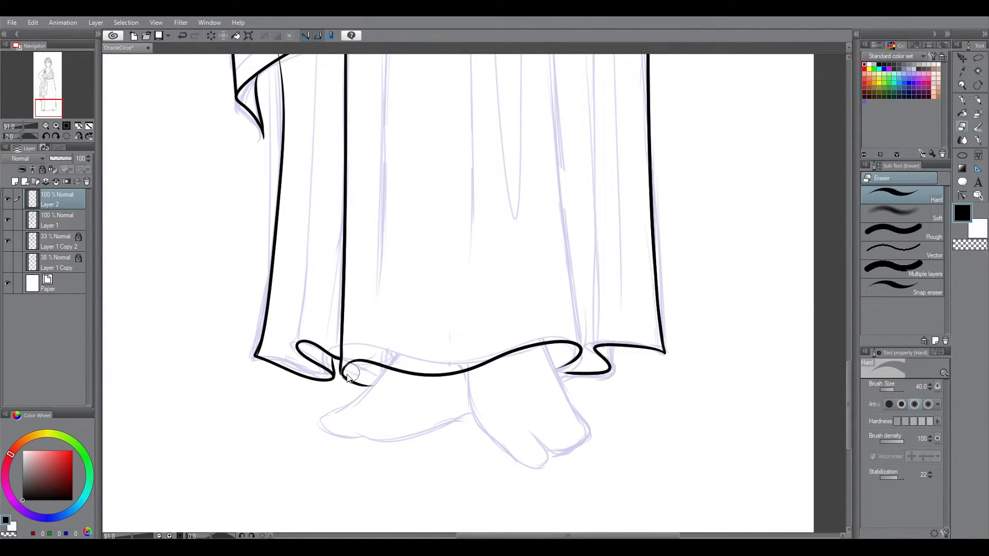
{"action": "key", "text": "p"}
Step: Re-ink the short tucked-under end of the centre hem's curl beside the straight fold
{"action": "mouse_move", "coordinate": [697, 324]}
{"action": "left_mouse_down"}
{"action": "mouse_move", "coordinate": [601, 479]}
{"action": "mouse_move", "coordinate": [535, 507]}
{"action": "left_mouse_up"}
{"action": "left_click_drag", "start_coordinate": [345, 218], "coordinate": [352, 242]}
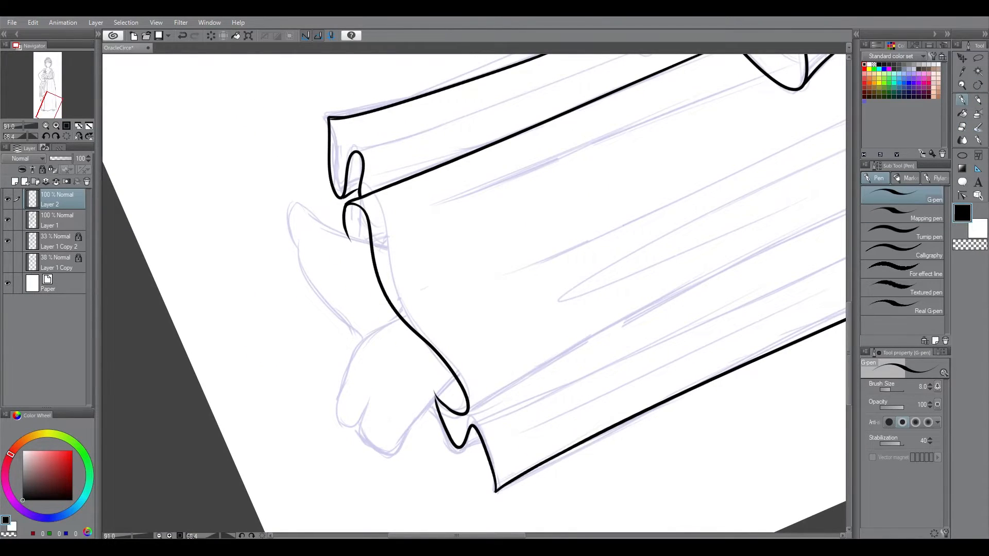
{"action": "key", "text": "ctrl+at"}
{"action": "left_click_drag", "start_coordinate": [611, 348], "coordinate": [612, 365]}
{"action": "key", "text": "ctrl+0"}
Step: Erase the underskirt fold ends that poke above the front drape's hem edge
{"action": "key", "text": "e"}
{"action": "scroll", "coordinate": [430, 416], "scroll_direction": "up", "scroll_amount": 5}
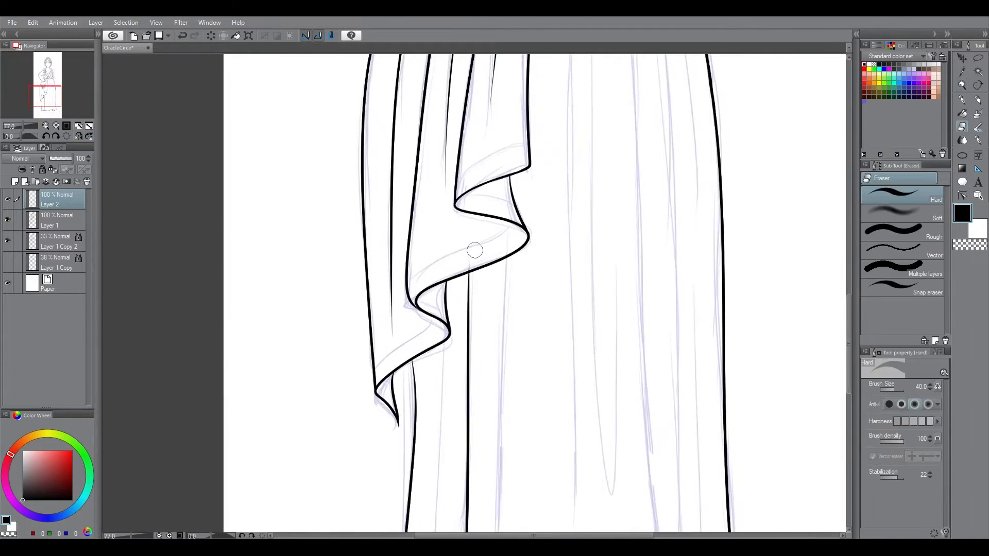
{"action": "left_click_drag", "start_coordinate": [416, 337], "coordinate": [415, 227]}
{"action": "left_click_drag", "start_coordinate": [416, 293], "coordinate": [411, 248]}
{"action": "key", "text": "p"}
{"action": "key", "text": "e"}
{"action": "key", "text": "ctrl+0"}
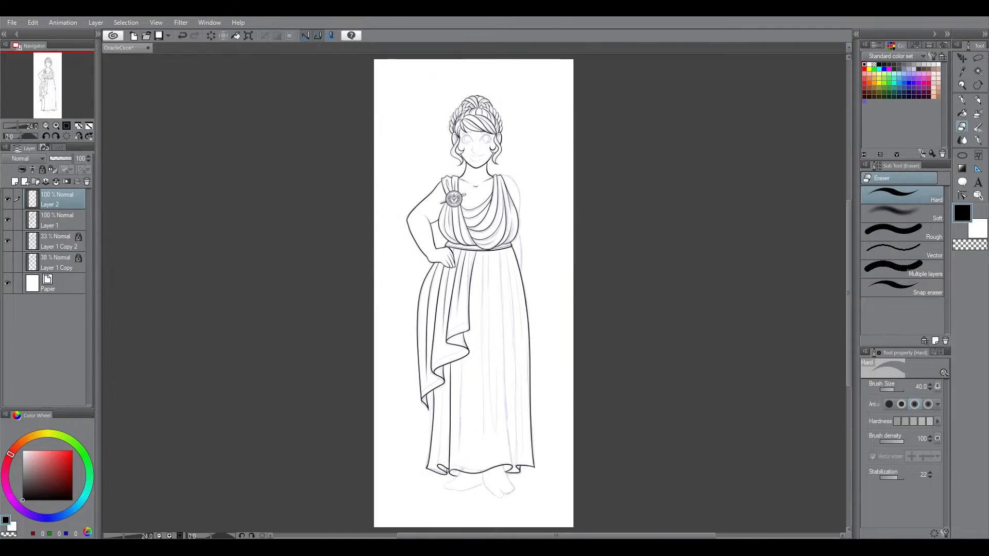
Step: Ink a long fold from the waistband down to the centre hem's far curl and save the drawing
{"action": "scroll", "coordinate": [502, 438], "scroll_direction": "up", "scroll_amount": 3}
{"action": "key", "text": "p"}
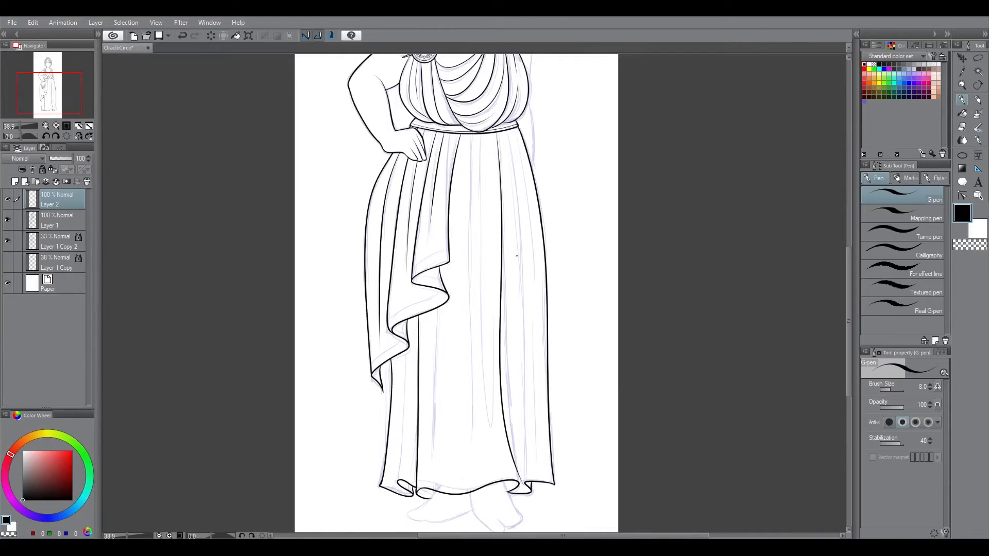
{"action": "key", "text": "ctrl+s"}
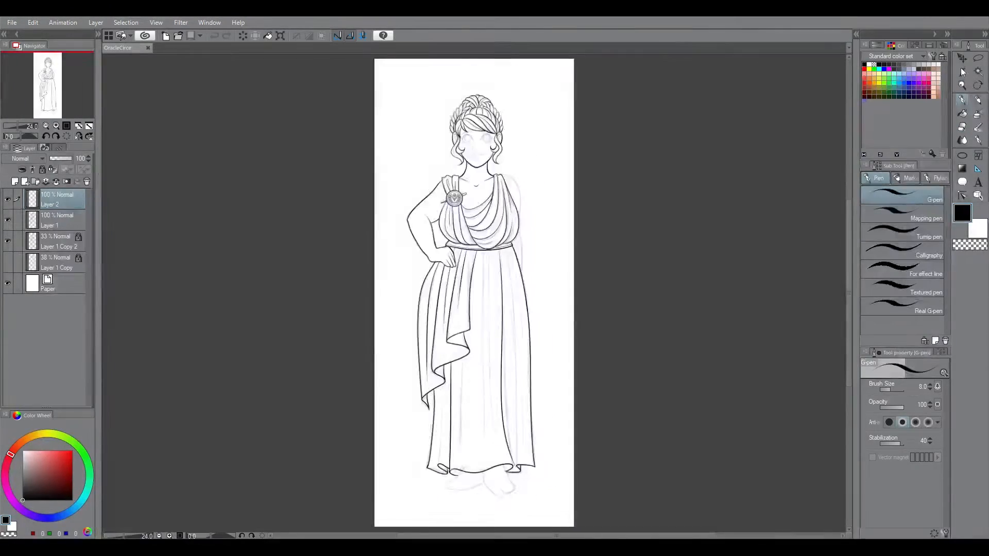
{"action": "scroll", "coordinate": [462, 438], "scroll_direction": "up", "scroll_amount": 7}
{"action": "key", "text": "e"}
{"action": "key", "text": "ctrl+0"}
Step: Try to ink a second long fold from the waistband to the hem, and undo the last two strokes
{"action": "scroll", "coordinate": [527, 459], "scroll_direction": "up", "scroll_amount": 2}
{"action": "key", "text": "p"}
{"action": "mouse_move", "coordinate": [487, 183]}
{"action": "left_mouse_down"}
{"action": "mouse_move", "coordinate": [506, 477]}
{"action": "mouse_move", "coordinate": [587, 497]}
{"action": "left_mouse_up"}
{"action": "key", "text": "ctrl+z"}
Step: Ink a second long fold from the waistband to the hem corner opposite the hand
{"action": "key", "text": "ctrl+z"}
Step: Re-ink the long fold's upper part below the waistband and erase its overlap
{"action": "left_click", "coordinate": [962, 85]}
{"action": "left_click", "coordinate": [963, 113]}
{"action": "left_click", "coordinate": [962, 100]}
{"action": "left_click_drag", "start_coordinate": [849, 381], "coordinate": [850, 249]}
{"action": "left_click_drag", "start_coordinate": [421, 239], "coordinate": [442, 374]}
{"action": "left_click", "coordinate": [963, 127]}
{"action": "left_click", "coordinate": [89, 126]}
{"action": "key", "text": "ctrl+space"}
{"action": "mouse_move", "coordinate": [495, 274]}
{"action": "left_mouse_down"}
{"action": "mouse_move", "coordinate": [503, 271]}
{"action": "mouse_move", "coordinate": [525, 488]}
{"action": "left_mouse_up"}
{"action": "key", "text": "p"}
{"action": "key", "text": "ctrl+z"}
{"action": "left_click_drag", "start_coordinate": [521, 242], "coordinate": [516, 518]}
{"action": "key", "text": "ctrl+z"}
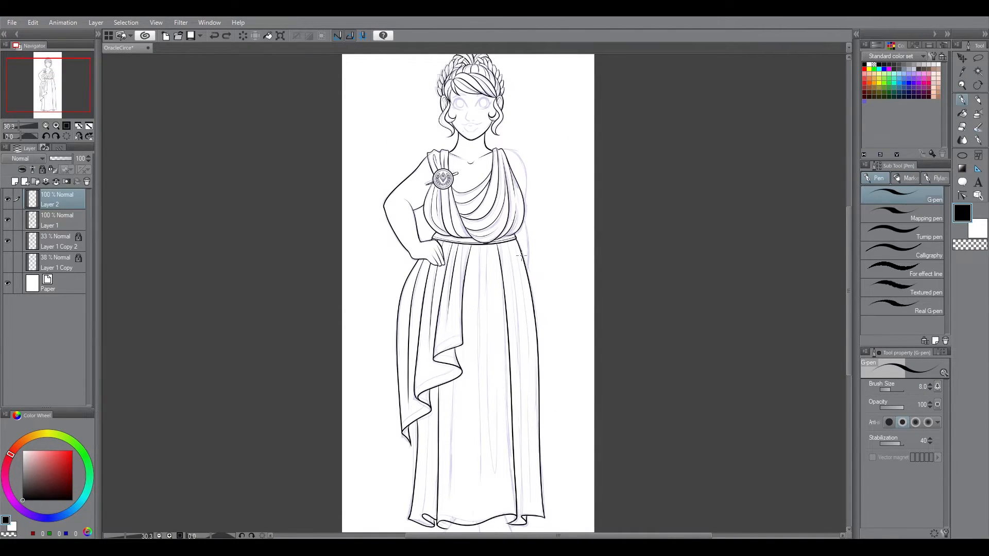
{"action": "left_click_drag", "start_coordinate": [505, 245], "coordinate": [520, 518]}
Step: Join the second fold's lower end to the hem corner with short strokes
{"action": "key", "text": "space"}
{"action": "mouse_move", "coordinate": [519, 524]}
{"action": "left_mouse_down"}
{"action": "mouse_move", "coordinate": [519, 441]}
{"action": "mouse_move", "coordinate": [587, 442]}
{"action": "left_mouse_up"}
{"action": "key", "text": "ctrl+space"}
{"action": "key", "text": "e"}
{"action": "key", "text": "p"}
{"action": "left_click_drag", "start_coordinate": [525, 369], "coordinate": [523, 393]}
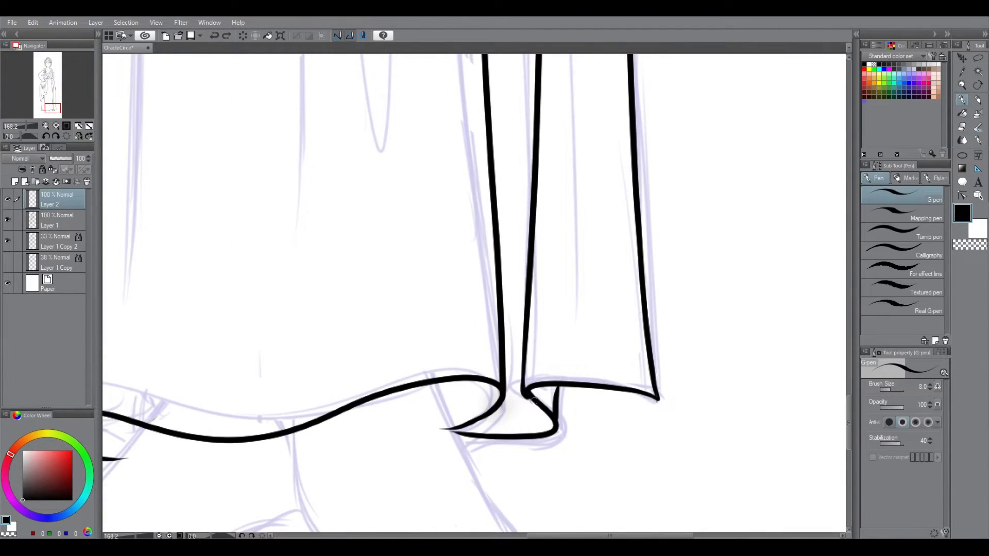
{"action": "left_click_drag", "start_coordinate": [527, 344], "coordinate": [525, 380]}
Step: Clean up the skirt's fold lines near the waistband with a corrective stroke
{"action": "key", "text": "e"}
{"action": "left_click", "coordinate": [53, 79]}
{"action": "key", "text": "p"}
{"action": "left_click_drag", "start_coordinate": [430, 261], "coordinate": [454, 333]}
{"action": "left_click", "coordinate": [89, 126]}
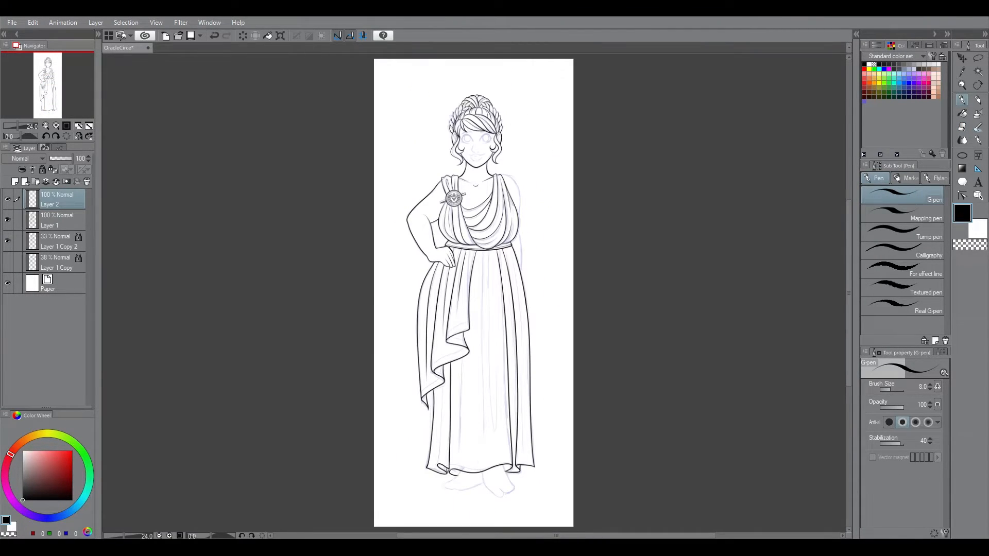
Step: Ink a long skirt fold from beneath the drape's lower edge down to the curled hem
{"action": "key", "text": "ctrl+space"}
{"action": "left_click_drag", "start_coordinate": [432, 456], "coordinate": [494, 456]}
{"action": "key", "text": "g"}
{"action": "key", "text": "p"}
{"action": "left_click_drag", "start_coordinate": [465, 252], "coordinate": [465, 332]}
{"action": "key", "text": "ctrl+z"}
{"action": "left_click_drag", "start_coordinate": [457, 230], "coordinate": [448, 499]}
{"action": "key", "text": "ctrl+z"}
{"action": "left_click_drag", "start_coordinate": [464, 240], "coordinate": [446, 500]}
{"action": "scroll", "coordinate": [464, 243], "scroll_direction": "up", "scroll_amount": 2}
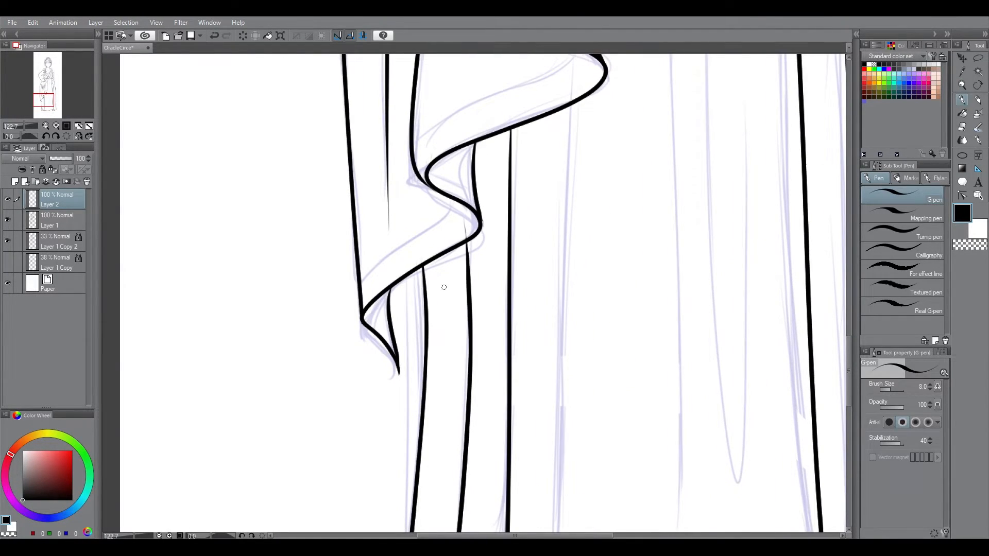
Step: Trim the new fold's lower end and join it to the hem curl with a short stroke
{"action": "left_click", "coordinate": [962, 126]}
{"action": "left_click_drag", "start_coordinate": [849, 371], "coordinate": [849, 407]}
{"action": "left_click_drag", "start_coordinate": [441, 413], "coordinate": [434, 434]}
{"action": "key", "text": "p"}
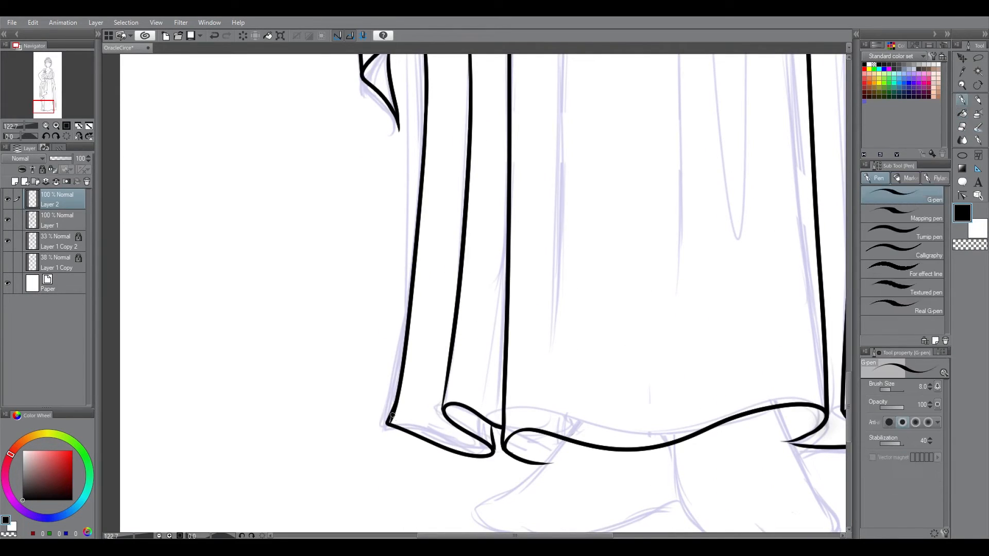
{"action": "left_click_drag", "start_coordinate": [444, 393], "coordinate": [441, 415]}
{"action": "key", "text": "ctrl+0"}
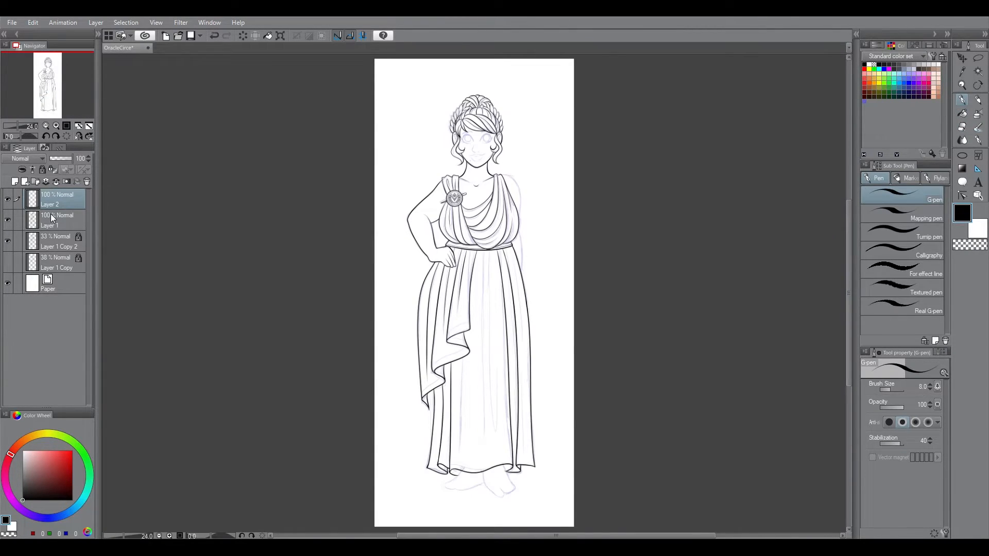
Step: Ink the skirt's central folds, including a long narrow U-shaped one, and a thin fold along the far side
{"action": "scroll", "coordinate": [507, 389], "scroll_direction": "up", "scroll_amount": 2}
{"action": "left_click_drag", "start_coordinate": [479, 173], "coordinate": [487, 452]}
{"action": "left_click_drag", "start_coordinate": [489, 340], "coordinate": [488, 452]}
{"action": "mouse_move", "coordinate": [465, 171]}
{"action": "left_mouse_down"}
{"action": "mouse_move", "coordinate": [469, 319]}
{"action": "mouse_move", "coordinate": [453, 475]}
{"action": "left_mouse_up"}
{"action": "key", "text": "ctrl+z"}
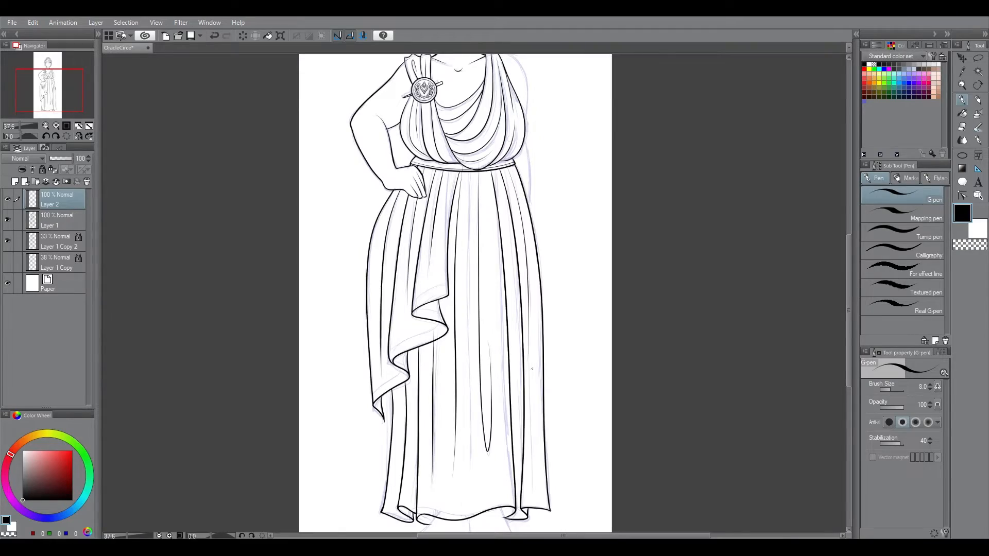
{"action": "left_click_drag", "start_coordinate": [532, 365], "coordinate": [534, 495]}
Step: Clean up the fold ends near the waistband with a corrective stroke on Layer 1, and return to Layer 2
{"action": "key", "text": "ctrl+space"}
{"action": "left_click_drag", "start_coordinate": [472, 148], "coordinate": [535, 148]}
{"action": "left_click", "coordinate": [962, 126]}
{"action": "scroll", "coordinate": [379, 332], "scroll_direction": "down", "scroll_amount": 5}
{"action": "scroll", "coordinate": [469, 276], "scroll_direction": "up", "scroll_amount": 7}
{"action": "key", "text": "ctrl+space"}
{"action": "left_click_drag", "start_coordinate": [469, 276], "coordinate": [544, 276]}
{"action": "left_click", "coordinate": [56, 221]}
{"action": "left_click", "coordinate": [962, 100]}
{"action": "left_click_drag", "start_coordinate": [618, 294], "coordinate": [473, 437]}
{"action": "left_click_drag", "start_coordinate": [413, 303], "coordinate": [430, 383]}
{"action": "key", "text": "ctrl+0"}
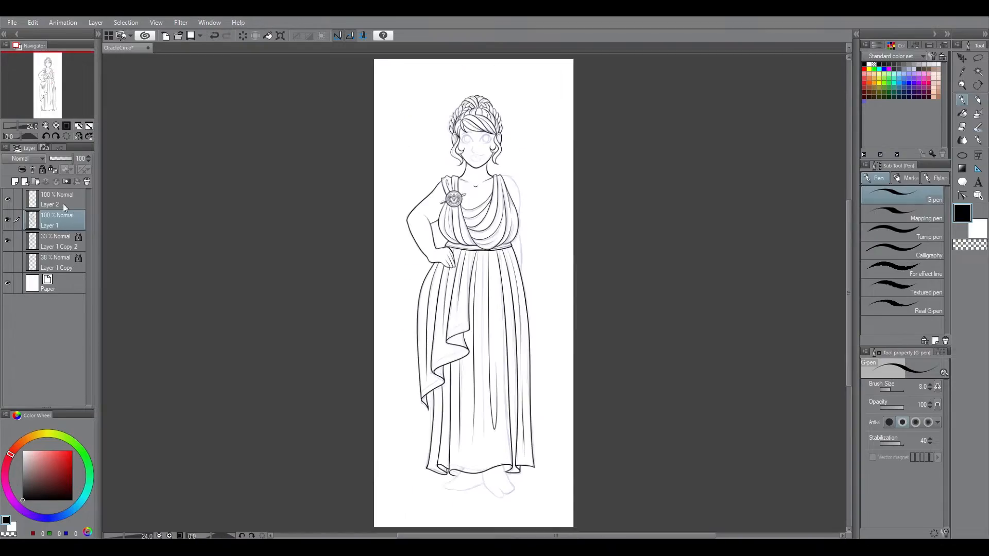
{"action": "left_click", "coordinate": [65, 205]}
Step: Try to ink the contour of the second arm from the shoulder down past the waist
{"action": "left_click", "coordinate": [8, 241]}
{"action": "left_click", "coordinate": [7, 241]}
{"action": "left_click_drag", "start_coordinate": [850, 300], "coordinate": [854, 327]}
{"action": "key", "text": "ctrl+space"}
{"action": "left_click_drag", "start_coordinate": [506, 79], "coordinate": [599, 79]}
{"action": "left_click_drag", "start_coordinate": [483, 158], "coordinate": [553, 364]}
{"action": "left_click_drag", "start_coordinate": [850, 236], "coordinate": [849, 255]}
{"action": "left_click_drag", "start_coordinate": [551, 236], "coordinate": [559, 432]}
{"action": "left_click", "coordinate": [962, 127]}
{"action": "left_click_drag", "start_coordinate": [849, 255], "coordinate": [850, 209]}
{"action": "left_click", "coordinate": [962, 100]}
{"action": "left_click_drag", "start_coordinate": [474, 98], "coordinate": [821, 157]}
{"action": "left_click_drag", "start_coordinate": [453, 261], "coordinate": [495, 261]}
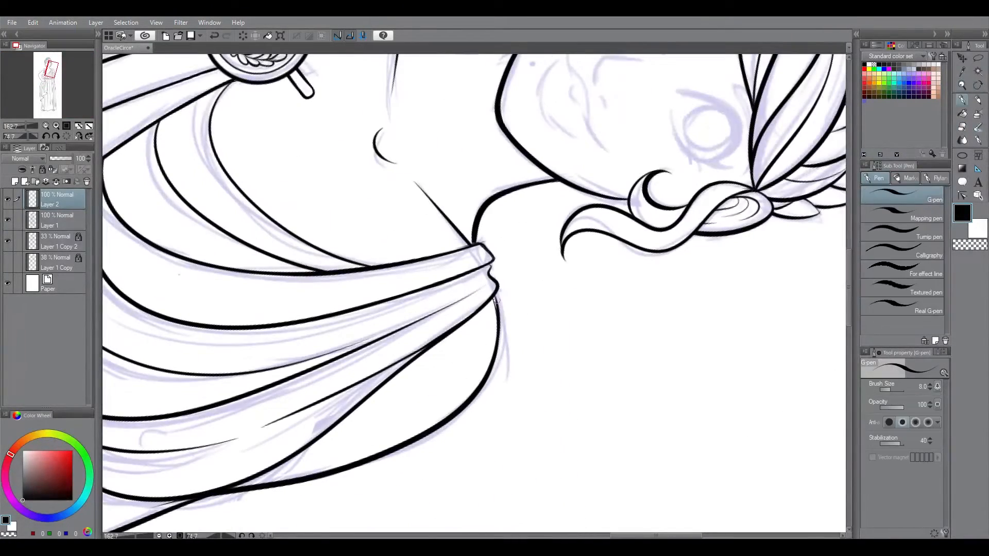
{"action": "left_click", "coordinate": [90, 126]}
{"action": "left_click_drag", "start_coordinate": [850, 292], "coordinate": [850, 277]}
{"action": "left_click", "coordinate": [962, 86]}
{"action": "left_click_drag", "start_coordinate": [531, 218], "coordinate": [609, 218]}
{"action": "left_click", "coordinate": [962, 99]}
{"action": "key", "text": "ctrl+z"}
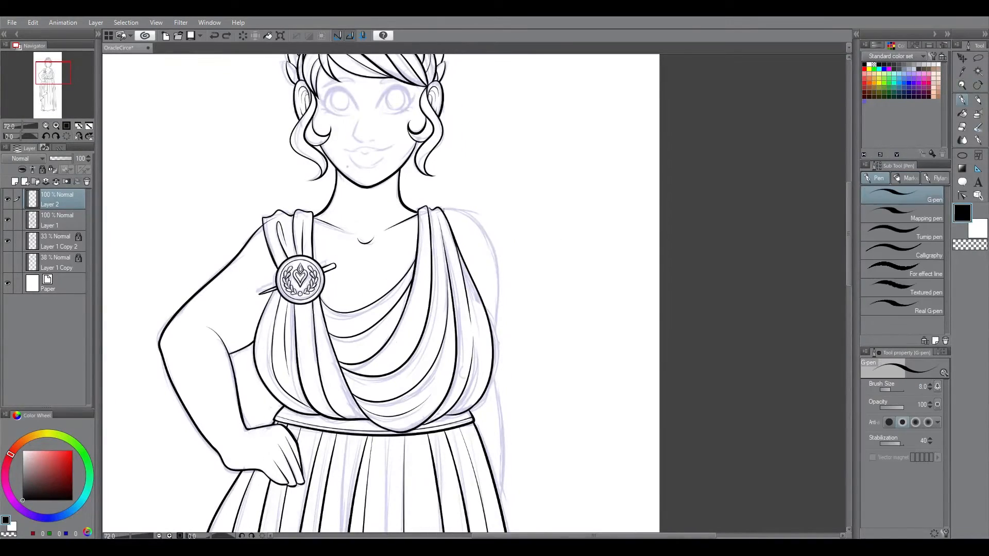
Step: Ink the second arm's outer contour from the draped shoulder down behind the skirt, erasing stray overlap
{"action": "left_click_drag", "start_coordinate": [442, 208], "coordinate": [497, 341]}
{"action": "left_click_drag", "start_coordinate": [498, 341], "coordinate": [503, 490]}
{"action": "key", "text": "ctrl+z"}
{"action": "left_click_drag", "start_coordinate": [849, 234], "coordinate": [849, 251]}
{"action": "left_click", "coordinate": [961, 127]}
{"action": "left_click_drag", "start_coordinate": [499, 451], "coordinate": [520, 415]}
{"action": "left_click", "coordinate": [961, 100]}
{"action": "left_click_drag", "start_coordinate": [503, 182], "coordinate": [509, 277]}
{"action": "left_click_drag", "start_coordinate": [849, 254], "coordinate": [849, 198]}
{"action": "left_click_drag", "start_coordinate": [665, 360], "coordinate": [472, 495]}
{"action": "left_click", "coordinate": [962, 100]}
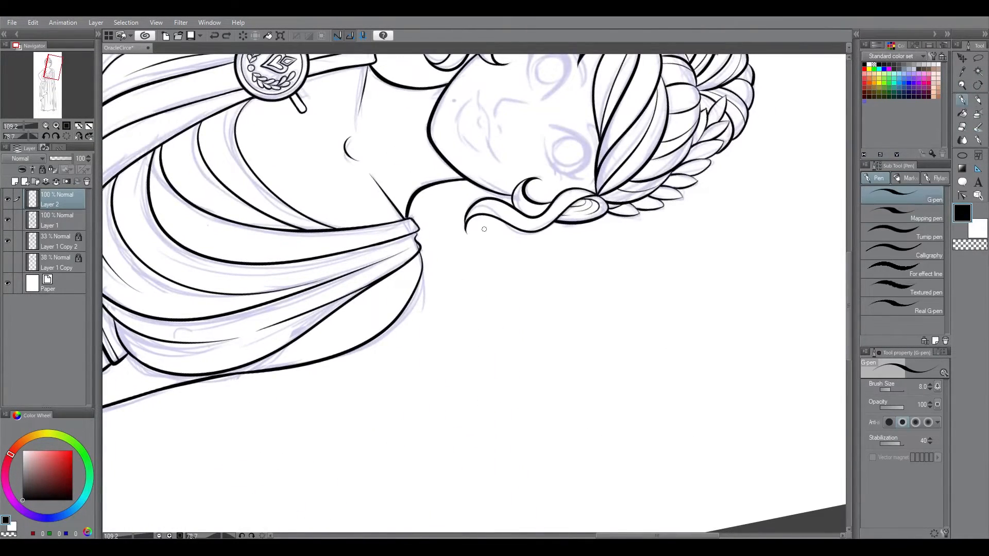
Step: Refine the second arm's shoulder curve where it meets the gathered cloth
{"action": "key", "text": "ctrl+0"}
{"action": "left_click", "coordinate": [961, 86]}
{"action": "left_click_drag", "start_coordinate": [518, 185], "coordinate": [665, 184]}
{"action": "left_click", "coordinate": [962, 127]}
{"action": "left_click_drag", "start_coordinate": [444, 200], "coordinate": [546, 366]}
{"action": "mouse_move", "coordinate": [626, 334]}
{"action": "left_mouse_down"}
{"action": "mouse_move", "coordinate": [590, 400]}
{"action": "mouse_move", "coordinate": [515, 445]}
{"action": "left_mouse_up"}
{"action": "left_click", "coordinate": [962, 100]}
{"action": "left_click_drag", "start_coordinate": [508, 168], "coordinate": [419, 404]}
{"action": "key", "text": "e"}
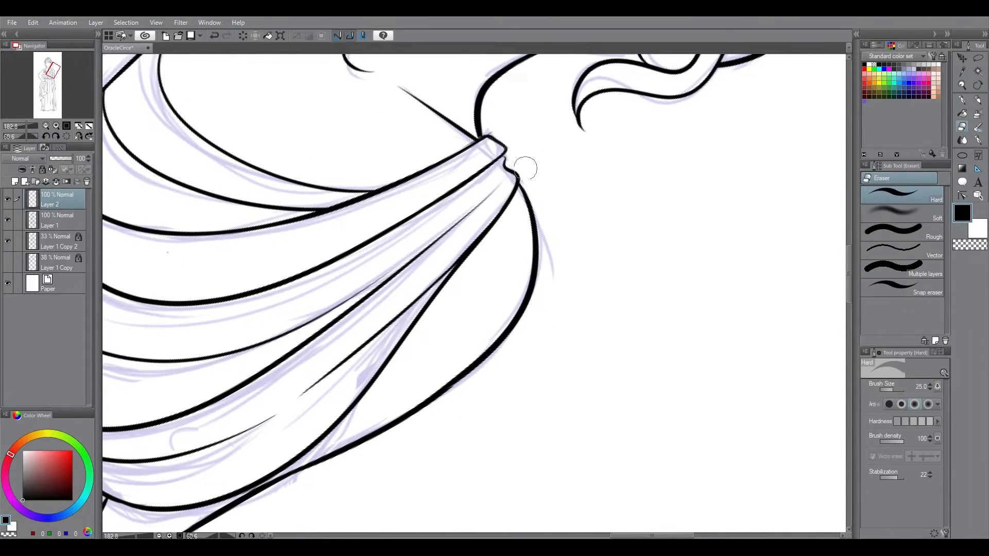
Step: Ink the forward foot below the hem and erase the lines overlapping the skirt edge
{"action": "key", "text": "ctrl+0"}
{"action": "left_click_drag", "start_coordinate": [503, 457], "coordinate": [577, 457]}
{"action": "left_click_drag", "start_coordinate": [430, 323], "coordinate": [436, 359]}
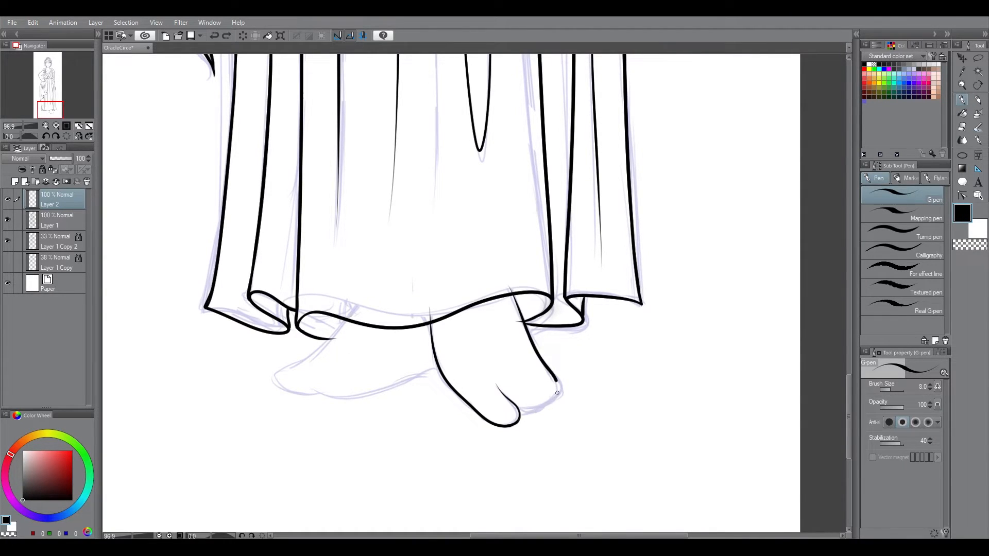
{"action": "left_click", "coordinate": [962, 127]}
{"action": "left_click_drag", "start_coordinate": [430, 308], "coordinate": [430, 320]}
{"action": "left_click", "coordinate": [962, 100]}
{"action": "left_click", "coordinate": [55, 221]}
{"action": "left_click", "coordinate": [962, 126]}
Step: Ink the other foot on Layer 2 and erase its overlap inside the hem
{"action": "left_click_drag", "start_coordinate": [579, 536], "coordinate": [535, 536]}
{"action": "left_click", "coordinate": [55, 199]}
{"action": "mouse_move", "coordinate": [502, 310]}
{"action": "left_mouse_down"}
{"action": "mouse_move", "coordinate": [460, 356]}
{"action": "mouse_move", "coordinate": [386, 276]}
{"action": "left_mouse_up"}
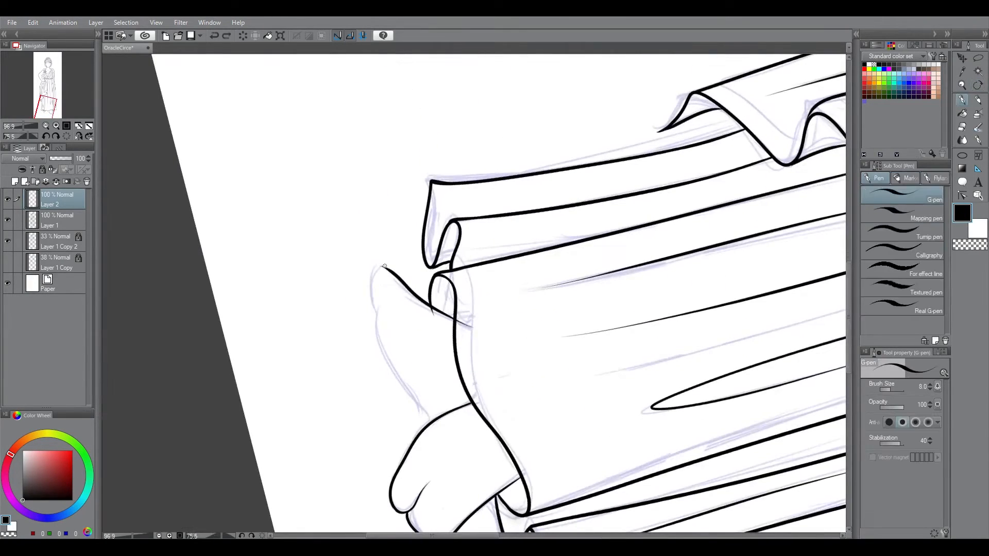
{"action": "left_click_drag", "start_coordinate": [378, 327], "coordinate": [381, 340]}
{"action": "left_click", "coordinate": [962, 127]}
{"action": "mouse_move", "coordinate": [461, 322]}
{"action": "left_mouse_down"}
{"action": "mouse_move", "coordinate": [472, 327]}
{"action": "mouse_move", "coordinate": [436, 318]}
{"action": "left_mouse_up"}
{"action": "left_click", "coordinate": [56, 220]}
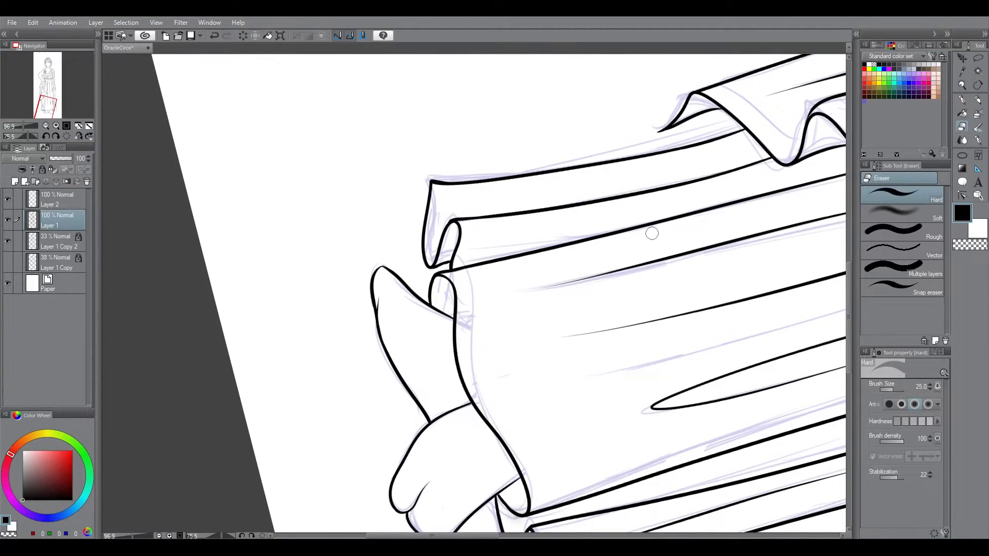
{"action": "key", "text": "ctrl+0"}
Step: Try merging Layer 2 into Layer 1, and undo the merge
{"action": "left_click", "coordinate": [56, 199]}
{"action": "key", "text": "ctrl+e"}
{"action": "key", "text": "ctrl+z"}
{"action": "left_click_drag", "start_coordinate": [435, 486], "coordinate": [535, 103]}
{"action": "left_click", "coordinate": [961, 101]}
{"action": "mouse_move", "coordinate": [324, 427]}
{"action": "left_mouse_down"}
{"action": "mouse_move", "coordinate": [318, 362]}
{"action": "mouse_move", "coordinate": [343, 340]}
{"action": "left_mouse_up"}
{"action": "key", "text": "ctrl+0"}
{"action": "key", "text": "ctrl+e"}
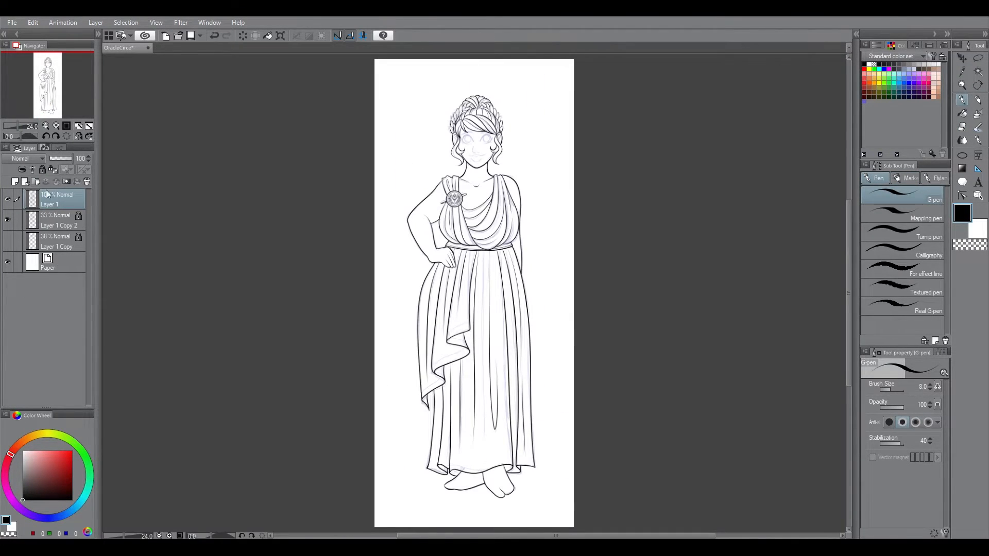
{"action": "key", "text": "ctrl+z"}
Step: Ink one eye with a thick upper lid, lashes, lower lid and iris outline, plus its eyebrow
{"action": "left_click", "coordinate": [962, 85]}
{"action": "left_click_drag", "start_coordinate": [478, 128], "coordinate": [608, 123]}
{"action": "left_click", "coordinate": [960, 103]}
{"action": "key", "text": "h"}
{"action": "left_click_drag", "start_coordinate": [498, 297], "coordinate": [613, 268]}
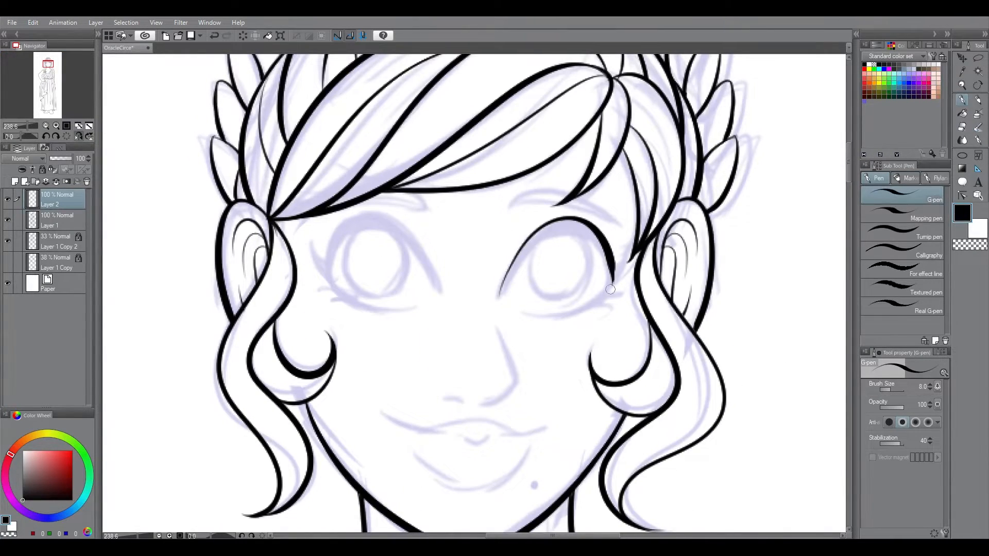
{"action": "left_click_drag", "start_coordinate": [502, 286], "coordinate": [612, 278]}
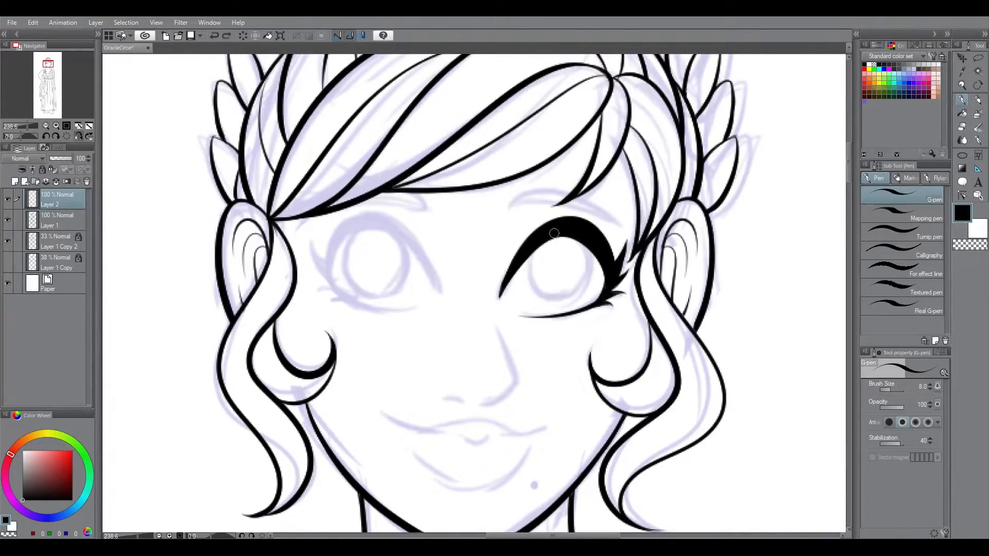
{"action": "left_click", "coordinate": [79, 137]}
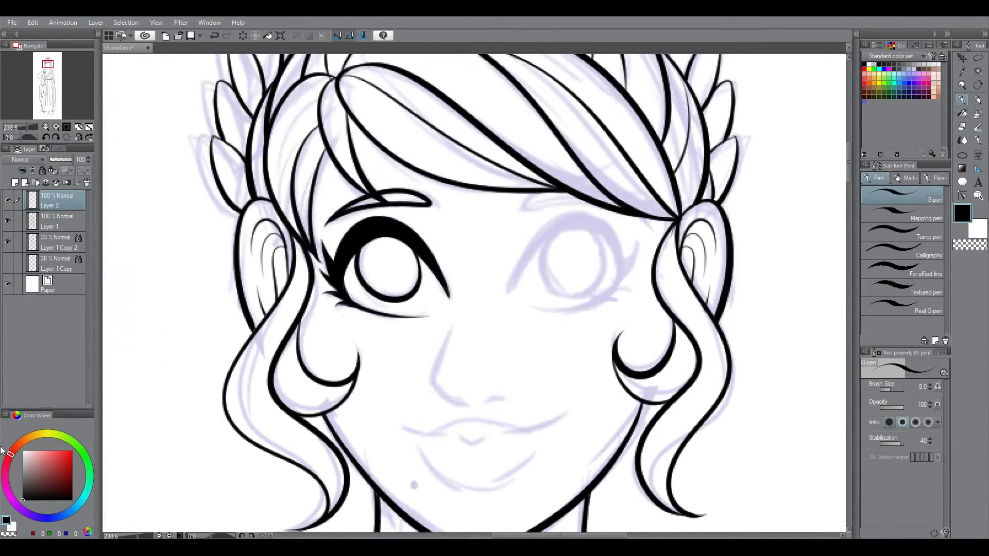
Step: Duplicate the inked eye layer, flip the copy horizontally and place it over the other sketched eye
{"action": "left_click", "coordinate": [95, 22]}
{"action": "left_click", "coordinate": [119, 104]}
{"action": "key", "text": "ctrl+t"}
{"action": "left_click", "coordinate": [900, 387]}
{"action": "left_click_drag", "start_coordinate": [392, 262], "coordinate": [578, 262]}
{"action": "key", "text": "Return"}
Step: Merge the mirrored eye into Layer 2 and erase the part of its eyebrow overlapping the hair
{"action": "left_click", "coordinate": [962, 127]}
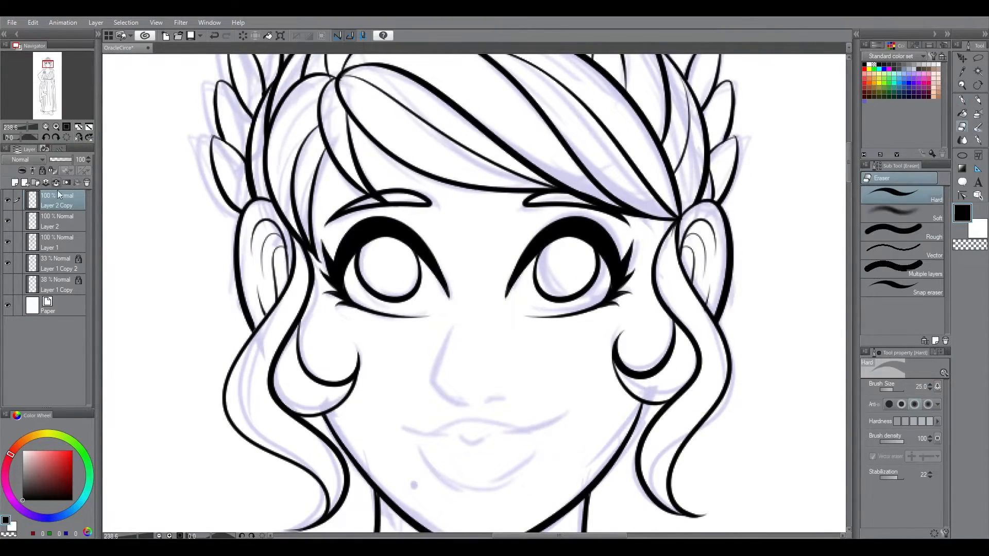
{"action": "key", "text": "ctrl+e"}
{"action": "left_click_drag", "start_coordinate": [613, 198], "coordinate": [569, 175]}
Step: Ink the nose and the mouth over the face sketch
{"action": "left_click", "coordinate": [962, 114]}
{"action": "left_click", "coordinate": [962, 101]}
{"action": "mouse_move", "coordinate": [454, 323]}
{"action": "left_mouse_down"}
{"action": "mouse_move", "coordinate": [474, 407]}
{"action": "mouse_move", "coordinate": [507, 400]}
{"action": "left_mouse_up"}
{"action": "scroll", "coordinate": [519, 177], "scroll_direction": "down", "scroll_amount": 3}
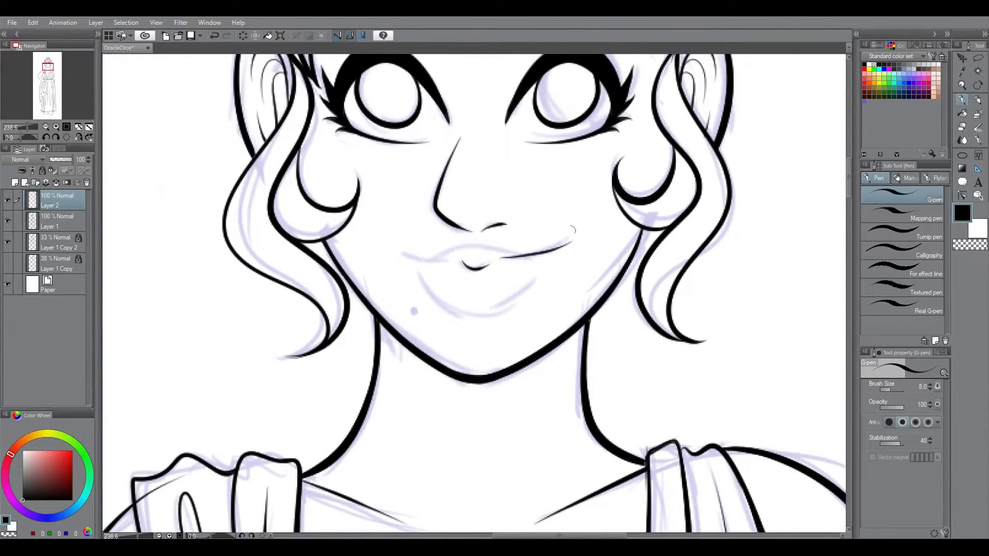
{"action": "key", "text": "ctrl+z"}
{"action": "scroll", "coordinate": [458, 293], "scroll_direction": "up", "scroll_amount": 7}
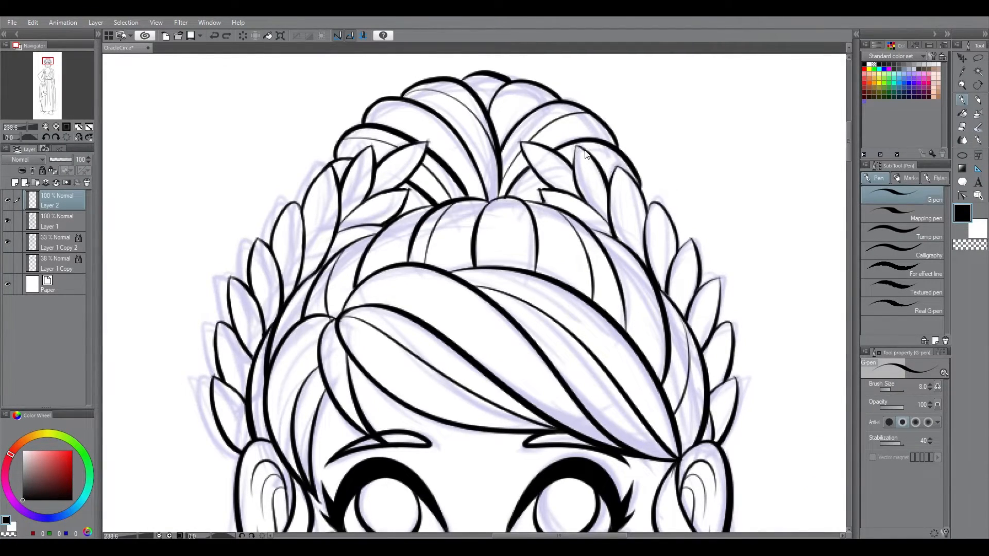
Step: Try merging Layer 2 down and toggling the sketch layer's visibility, and undo the merge
{"action": "key", "text": "ctrl+0"}
{"action": "key", "text": "ctrl+e"}
{"action": "left_click", "coordinate": [7, 221]}
{"action": "key", "text": "ctrl+z"}
{"action": "key", "text": "ctrl+z"}
Step: Ink inner border lines along the drape's zigzag edge and erase their overlaps
{"action": "left_click", "coordinate": [962, 71]}
{"action": "scroll", "coordinate": [480, 342], "scroll_direction": "up", "scroll_amount": 10}
{"action": "left_click_drag", "start_coordinate": [458, 187], "coordinate": [411, 296]}
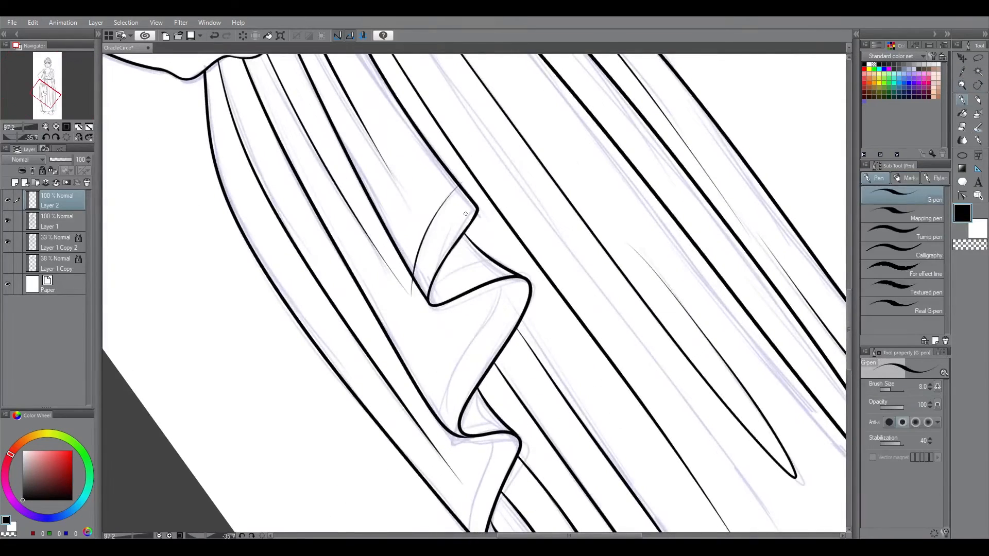
{"action": "key", "text": "ctrl+z"}
{"action": "key", "text": "e"}
{"action": "left_click_drag", "start_coordinate": [508, 256], "coordinate": [492, 257]}
{"action": "left_click", "coordinate": [962, 100]}
{"action": "left_click_drag", "start_coordinate": [500, 282], "coordinate": [437, 417]}
{"action": "left_click", "coordinate": [962, 127]}
{"action": "scroll", "coordinate": [448, 407], "scroll_direction": "down", "scroll_amount": 3}
{"action": "left_click", "coordinate": [961, 101]}
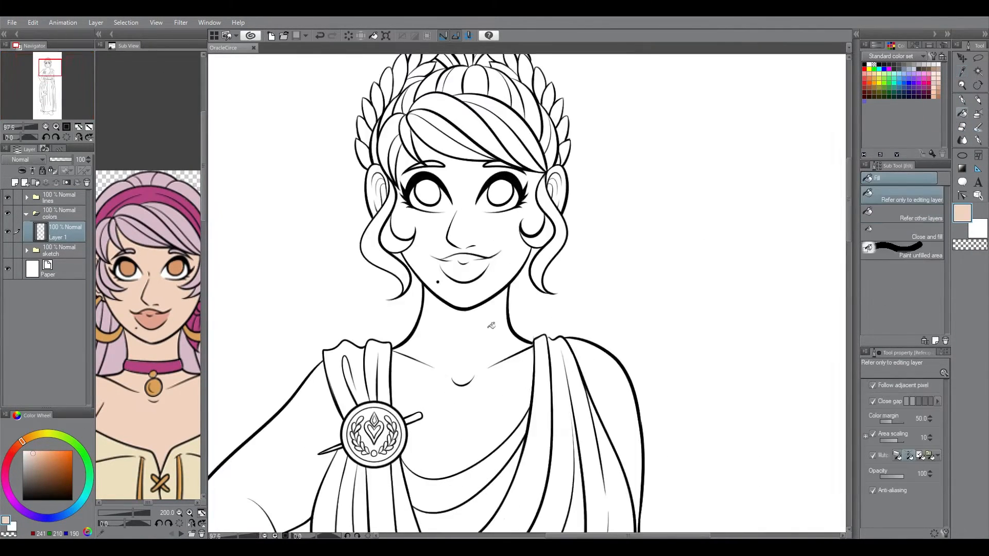
Step: Lock the lines layer and make Layer 1 in the colors folder active
{"action": "left_click", "coordinate": [491, 326]}
{"action": "key", "text": "ctrl+z"}
{"action": "left_click", "coordinate": [26, 198]}
{"action": "left_click", "coordinate": [64, 215]}
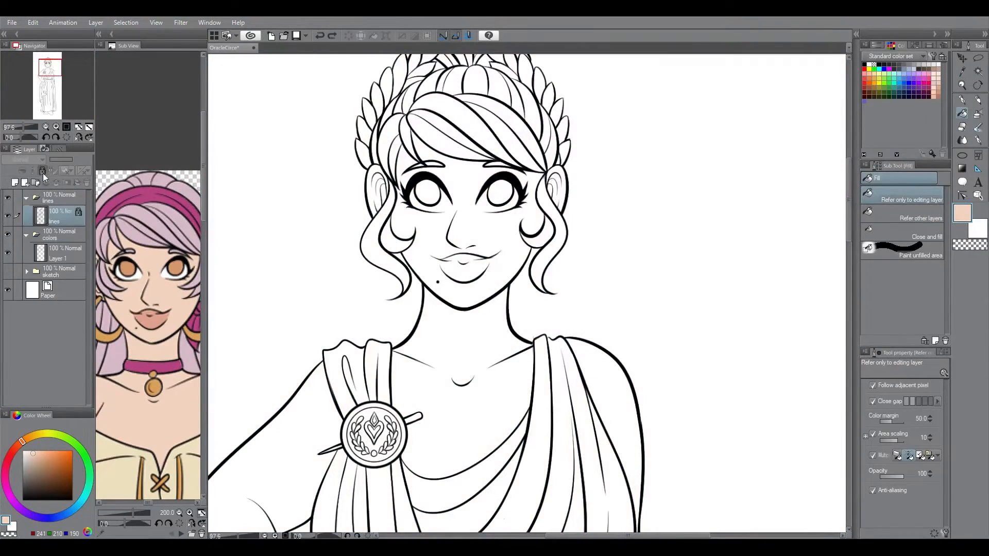
{"action": "left_click", "coordinate": [27, 197]}
{"action": "left_click", "coordinate": [65, 233]}
Step: Fill the neck and face with the peach skin colour and paint the whites of the eyes
{"action": "left_click", "coordinate": [466, 335]}
{"action": "left_click", "coordinate": [463, 231]}
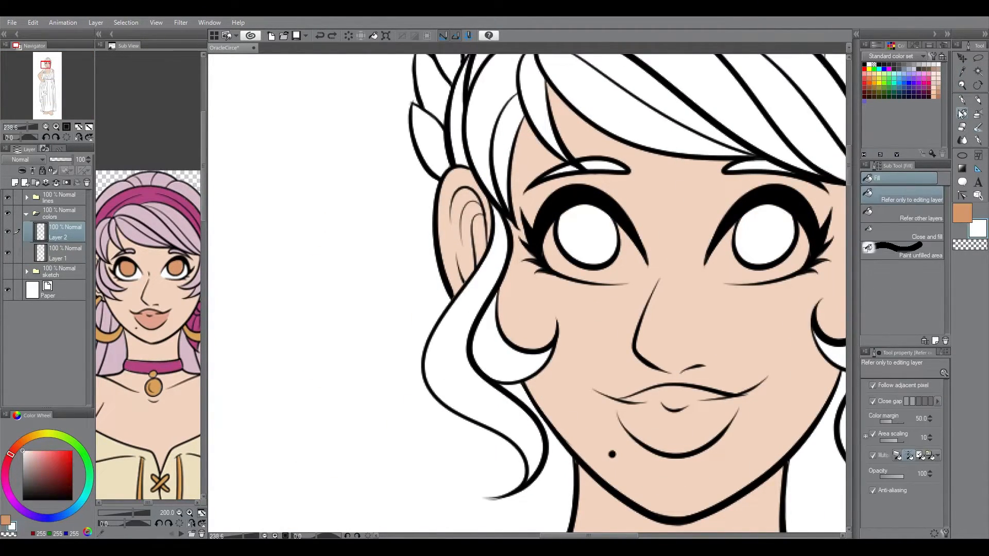
{"action": "left_click", "coordinate": [961, 99]}
{"action": "left_click_drag", "start_coordinate": [707, 266], "coordinate": [727, 283]}
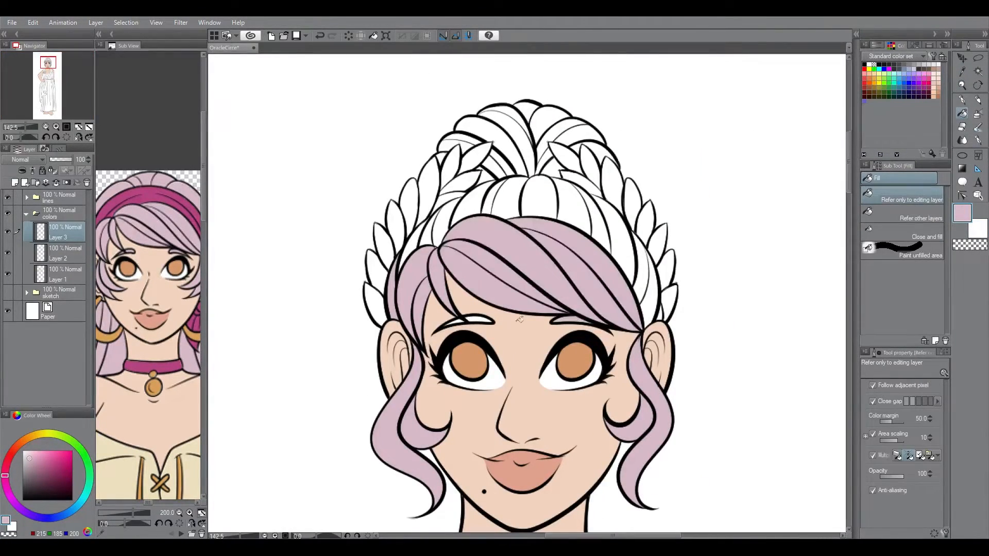
Step: Fill both eyebrows and the hair sections above the fringe with the lilac hair colour
{"action": "left_click", "coordinate": [573, 320]}
{"action": "left_click", "coordinate": [479, 319]}
{"action": "left_click_drag", "start_coordinate": [420, 240], "coordinate": [650, 280]}
{"action": "left_click", "coordinate": [963, 100]}
{"action": "scroll", "coordinate": [539, 229], "scroll_direction": "up", "scroll_amount": 5}
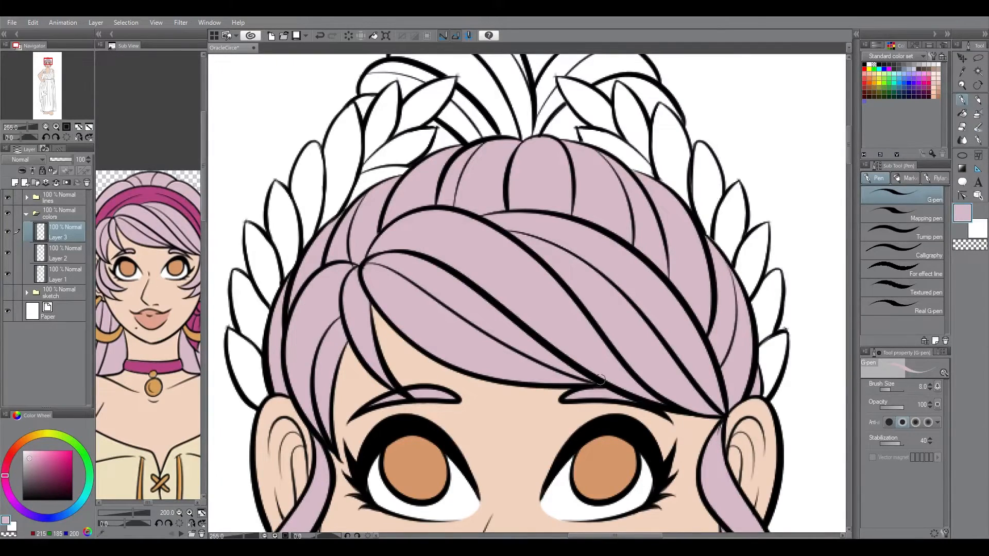
Step: Fill the bun's hair sections with the same lilac and touch up the gaps around the laurel leaves
{"action": "left_click_drag", "start_coordinate": [849, 145], "coordinate": [848, 129]}
{"action": "left_click", "coordinate": [962, 113]}
{"action": "left_click_drag", "start_coordinate": [383, 270], "coordinate": [608, 281]}
{"action": "left_click", "coordinate": [650, 283]}
{"action": "left_click", "coordinate": [461, 310]}
{"action": "left_click", "coordinate": [962, 100]}
{"action": "key", "text": "e"}
{"action": "key", "text": "p"}
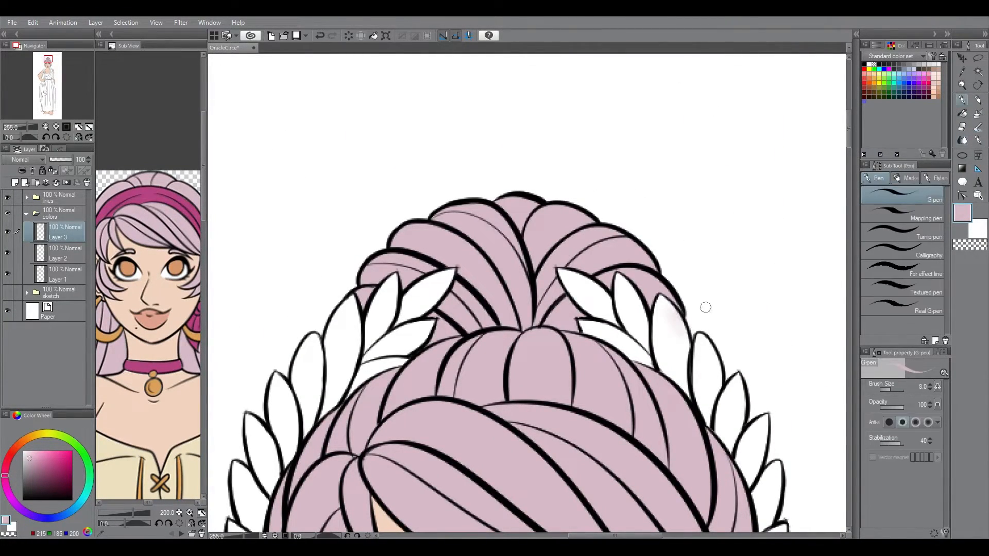
Step: Add a new layer above Layer 2 in the colors folder and sample the purple from the reference character's skirt
{"action": "left_click", "coordinate": [90, 127]}
{"action": "left_click", "coordinate": [65, 253]}
{"action": "left_click", "coordinate": [14, 183]}
{"action": "left_click_drag", "start_coordinate": [203, 165], "coordinate": [203, 232]}
{"action": "key", "text": "ctrl+space"}
{"action": "left_click", "coordinate": [180, 448]}
{"action": "left_click", "coordinate": [962, 113]}
Step: Fill all sections of the draped sash with purple, from the shoulder gathers down to the hanging folds
{"action": "key", "text": "ctrl+space"}
{"action": "left_click_drag", "start_coordinate": [505, 192], "coordinate": [618, 195]}
{"action": "left_click_drag", "start_coordinate": [477, 165], "coordinate": [528, 155]}
{"action": "left_click_drag", "start_coordinate": [453, 340], "coordinate": [566, 370]}
{"action": "left_click_drag", "start_coordinate": [848, 247], "coordinate": [849, 316]}
{"action": "left_click_drag", "start_coordinate": [371, 288], "coordinate": [572, 258]}
{"action": "left_click_drag", "start_coordinate": [848, 294], "coordinate": [849, 329]}
{"action": "left_click", "coordinate": [89, 126]}
{"action": "key", "text": "ctrl+space"}
{"action": "left_click_drag", "start_coordinate": [495, 240], "coordinate": [644, 241]}
{"action": "left_click_drag", "start_coordinate": [557, 341], "coordinate": [626, 373]}
{"action": "key", "text": "ctrl+0"}
Step: Lock the sash layer's transparent pixels and recolour the whole sash in the reference scarf's pinkish purple
{"action": "left_click", "coordinate": [963, 99]}
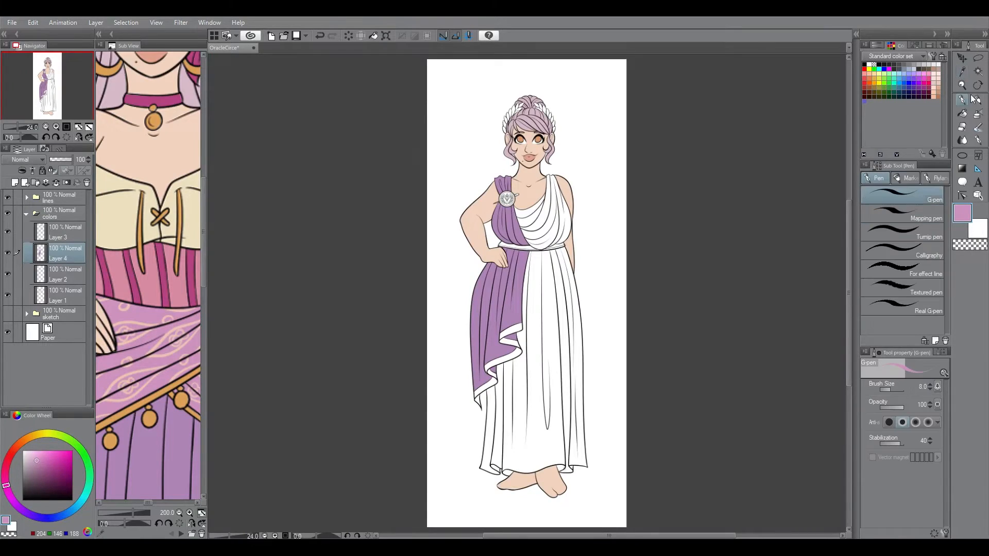
{"action": "key", "text": "bracketright"}
{"action": "key", "text": "bracketright"}
{"action": "key", "text": "bracketright"}
{"action": "key", "text": "bracketright"}
{"action": "key", "text": "bracketright"}
{"action": "key", "text": "bracketright"}
{"action": "key", "text": "bracketright"}
{"action": "key", "text": "bracketright"}
{"action": "key", "text": "bracketright"}
{"action": "key", "text": "bracketright"}
{"action": "key", "text": "bracketright"}
{"action": "key", "text": "bracketright"}
{"action": "key", "text": "bracketright"}
{"action": "key", "text": "bracketright"}
{"action": "key", "text": "bracketright"}
{"action": "key", "text": "bracketright"}
{"action": "key", "text": "bracketright"}
{"action": "key", "text": "bracketright"}
{"action": "key", "text": "bracketright"}
{"action": "key", "text": "bracketright"}
{"action": "mouse_move", "coordinate": [508, 335]}
{"action": "left_mouse_down"}
{"action": "mouse_move", "coordinate": [463, 366]}
{"action": "mouse_move", "coordinate": [504, 193]}
{"action": "left_mouse_up"}
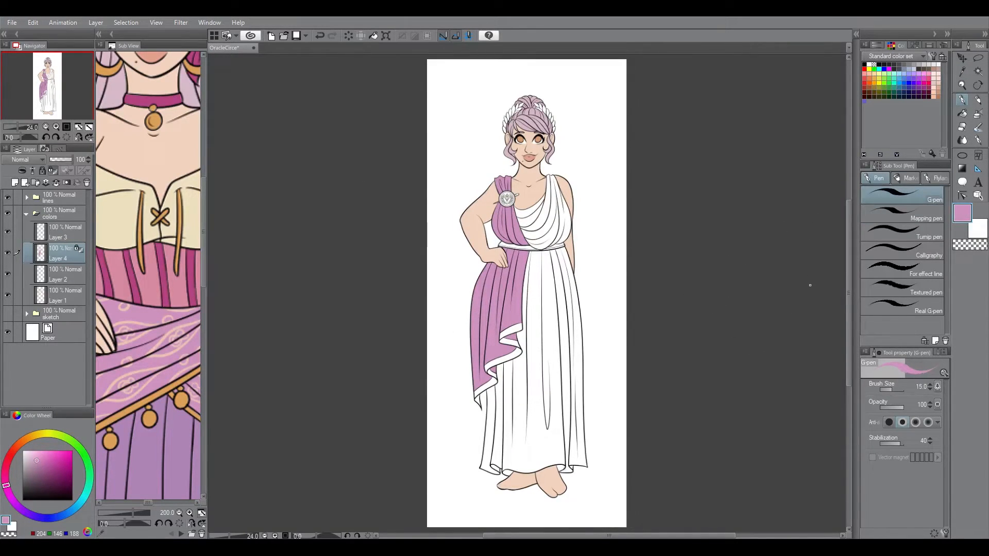
Step: Add a layer above the sash colour, sample the reference's gold and fill the belt with it
{"action": "left_click", "coordinate": [15, 183]}
{"action": "left_click", "coordinate": [962, 71]}
{"action": "left_click", "coordinate": [150, 419]}
{"action": "left_click", "coordinate": [962, 113]}
{"action": "left_click_drag", "start_coordinate": [527, 237], "coordinate": [618, 237]}
{"action": "left_click", "coordinate": [516, 304]}
Step: Fill the brooch's rim and both ends of its pin with the same gold
{"action": "left_click", "coordinate": [407, 232]}
{"action": "left_click", "coordinate": [425, 294]}
{"action": "left_click_drag", "start_coordinate": [436, 290], "coordinate": [501, 236]}
{"action": "left_click_drag", "start_coordinate": [674, 366], "coordinate": [574, 233]}
{"action": "left_click_drag", "start_coordinate": [850, 177], "coordinate": [850, 235]}
{"action": "left_click", "coordinate": [387, 298]}
{"action": "left_click", "coordinate": [475, 270]}
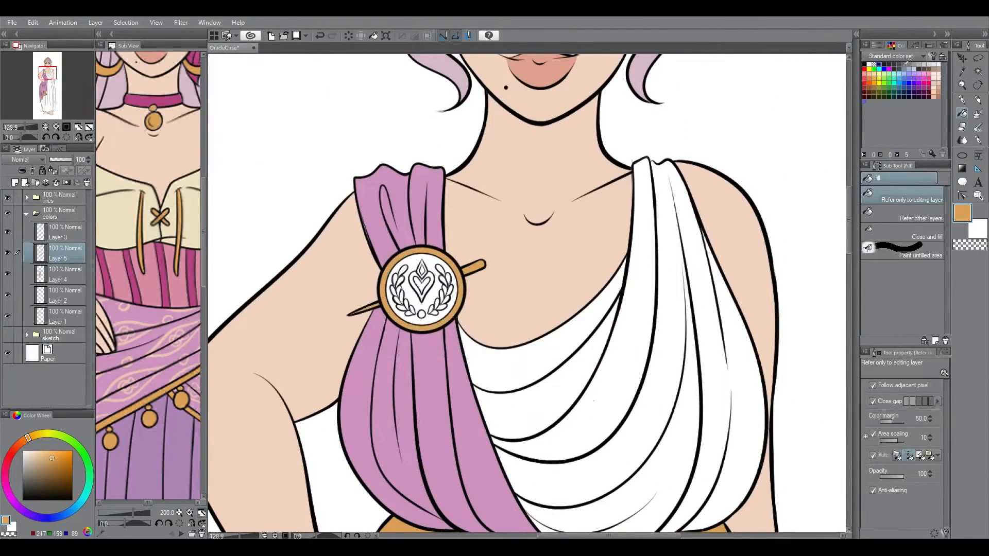
Step: Fill the brooch's face, laurel emblem and heart with gold and touch up the gaps
{"action": "scroll", "coordinate": [417, 298], "scroll_direction": "up", "scroll_amount": 5}
{"action": "key", "text": "p"}
{"action": "key", "text": "e"}
{"action": "left_click", "coordinate": [962, 100]}
{"action": "mouse_move", "coordinate": [471, 247]}
{"action": "left_mouse_down"}
{"action": "mouse_move", "coordinate": [438, 330]}
{"action": "mouse_move", "coordinate": [425, 252]}
{"action": "left_mouse_up"}
{"action": "left_click", "coordinate": [962, 71]}
{"action": "left_click", "coordinate": [454, 181]}
{"action": "left_click", "coordinate": [963, 113]}
{"action": "left_click", "coordinate": [430, 279]}
Step: Try the reference skirt's purple on the brooch's round gem and heart
{"action": "left_click", "coordinate": [962, 71]}
{"action": "left_click", "coordinate": [149, 464]}
{"action": "left_click", "coordinate": [962, 112]}
{"action": "left_click", "coordinate": [429, 330]}
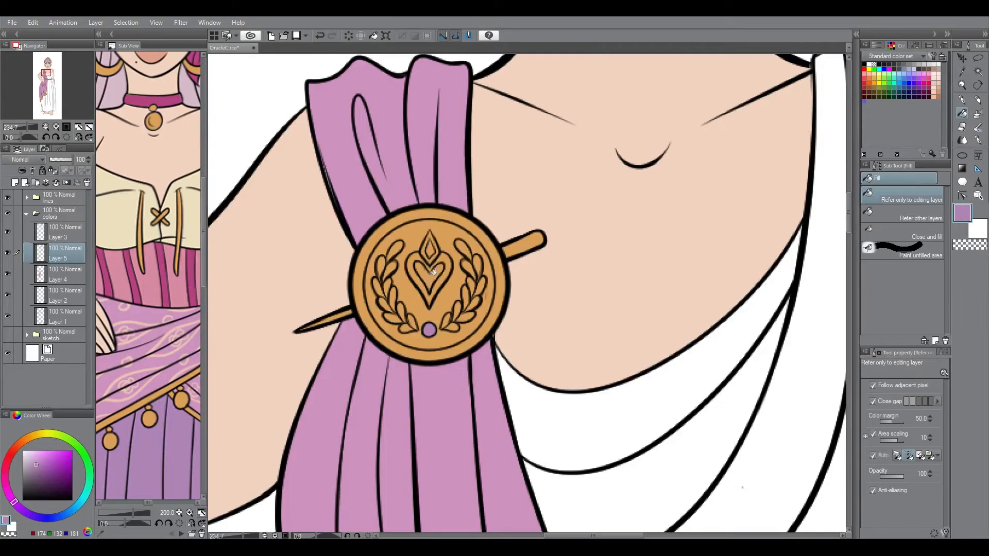
{"action": "left_click", "coordinate": [430, 278]}
Step: Fill the brooch's diamond, heart and round gem with magenta sampled from the reference's striped waistband
{"action": "left_click", "coordinate": [962, 71]}
{"action": "left_click", "coordinate": [164, 278]}
{"action": "left_click", "coordinate": [962, 112]}
{"action": "left_click", "coordinate": [488, 310]}
{"action": "left_click", "coordinate": [488, 338]}
{"action": "left_click", "coordinate": [488, 398]}
Step: Sample the brooch's gold and touch up the edge between its diamond and heart with the pen
{"action": "key", "text": "i"}
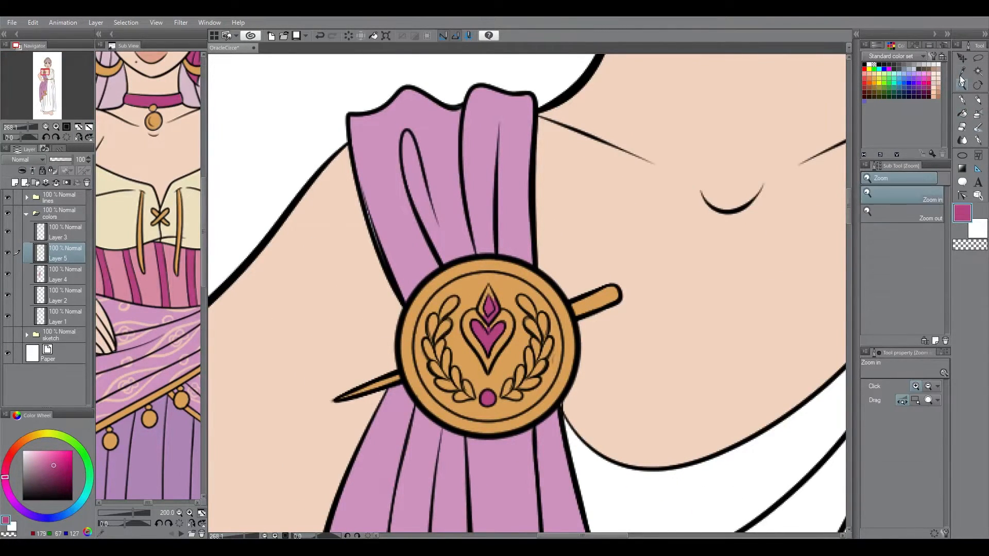
{"action": "left_click", "coordinate": [515, 303]}
{"action": "key", "text": "p"}
{"action": "left_click_drag", "start_coordinate": [489, 322], "coordinate": [495, 310]}
{"action": "scroll", "coordinate": [509, 191], "scroll_direction": "down", "scroll_amount": 10}
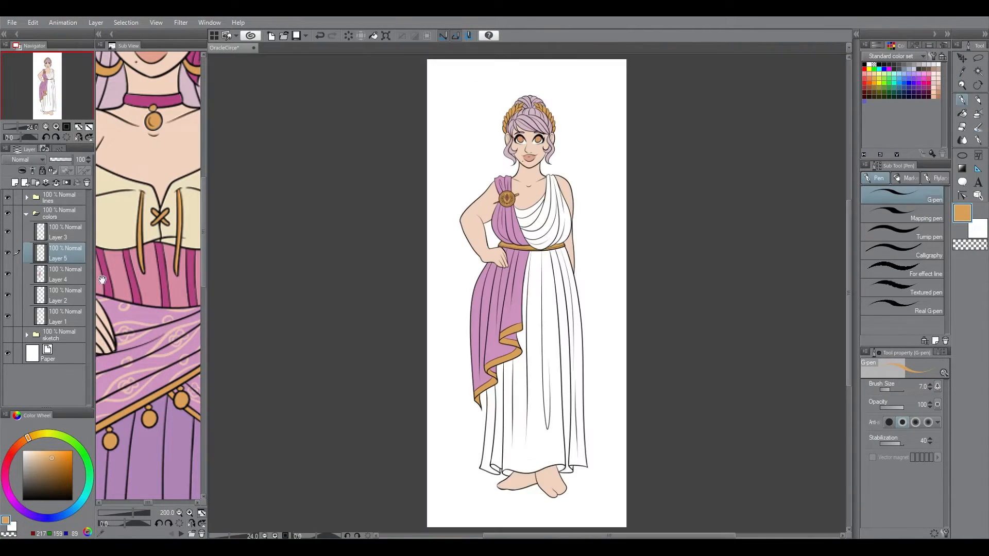
Step: Undo the fill on a small detail and refill it with a lighter tint of the colour
{"action": "key", "text": "i"}
{"action": "scroll", "coordinate": [506, 200], "scroll_direction": "up", "scroll_amount": 10}
{"action": "key", "text": "i"}
{"action": "left_click", "coordinate": [963, 113]}
{"action": "left_click", "coordinate": [552, 168]}
{"action": "key", "text": "ctrl+t"}
{"action": "left_click", "coordinate": [674, 525]}
{"action": "key", "text": "ctrl+z"}
{"action": "left_click", "coordinate": [43, 453]}
{"action": "left_click", "coordinate": [552, 168]}
{"action": "key", "text": "ctrl+0"}
Step: Sample the artwork's gold and touch up the unfilled spots with the pen
{"action": "key", "text": "i"}
{"action": "scroll", "coordinate": [507, 193], "scroll_direction": "up", "scroll_amount": 10}
{"action": "key", "text": "i"}
{"action": "left_click", "coordinate": [512, 261]}
{"action": "key", "text": "p"}
{"action": "mouse_move", "coordinate": [515, 205]}
{"action": "left_mouse_down"}
{"action": "mouse_move", "coordinate": [499, 227]}
{"action": "mouse_move", "coordinate": [529, 228]}
{"action": "left_mouse_up"}
{"action": "scroll", "coordinate": [508, 193], "scroll_direction": "down", "scroll_amount": 10}
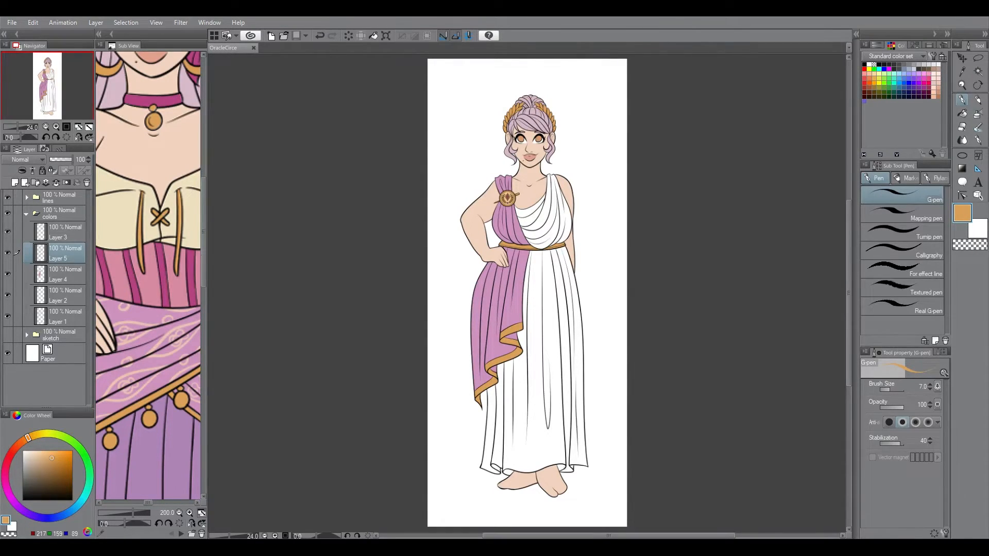
Step: Add a new layer above Layer 2 and fill the toga with cream sampled from the reference's blouse
{"action": "key", "text": "i"}
{"action": "left_click", "coordinate": [118, 222]}
{"action": "left_click", "coordinate": [58, 295]}
{"action": "left_click", "coordinate": [14, 183]}
{"action": "scroll", "coordinate": [550, 204], "scroll_direction": "up", "scroll_amount": 8}
{"action": "left_click", "coordinate": [962, 113]}
{"action": "left_click", "coordinate": [551, 242]}
{"action": "left_click", "coordinate": [653, 321]}
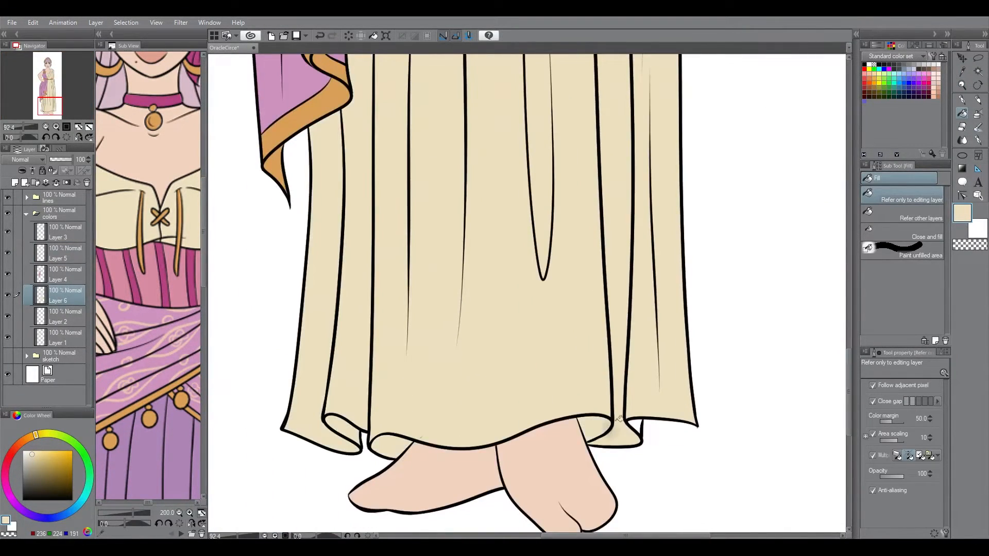
Step: Change which layers the Fill tool refers to and apply it to the toga's skirt and bodice
{"action": "key", "text": "ctrl+0"}
{"action": "left_click", "coordinate": [918, 456]}
{"action": "left_click", "coordinate": [556, 314]}
{"action": "left_click", "coordinate": [552, 219]}
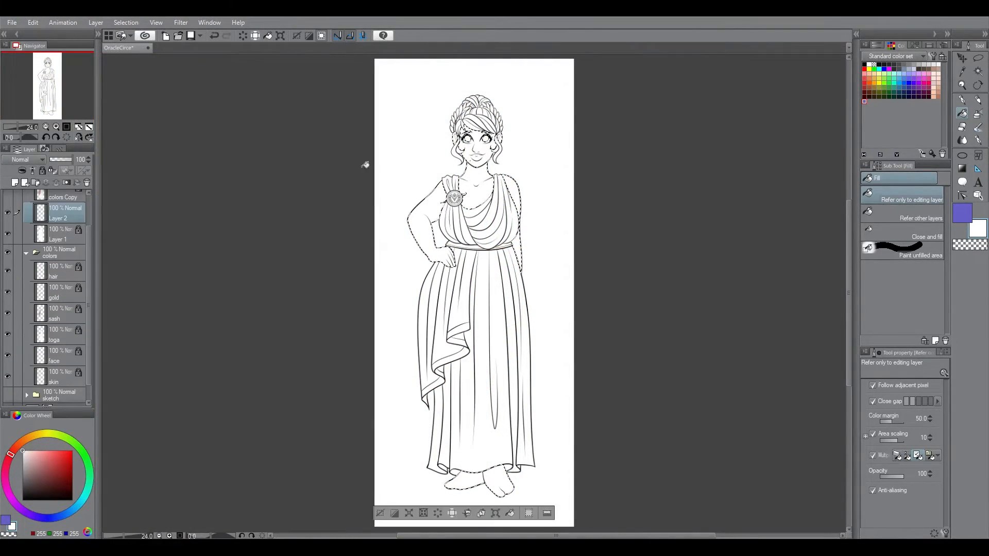
Step: Outline a blue-violet shadow from the eyebrow down the cheek to the chin on the viewer's right and fill it
{"action": "scroll", "coordinate": [455, 294], "scroll_direction": "up", "scroll_amount": 3}
{"action": "scroll", "coordinate": [501, 117], "scroll_direction": "up", "scroll_amount": 5}
{"action": "key", "text": "p"}
{"action": "key", "text": "x"}
{"action": "left_click_drag", "start_coordinate": [453, 262], "coordinate": [397, 402]}
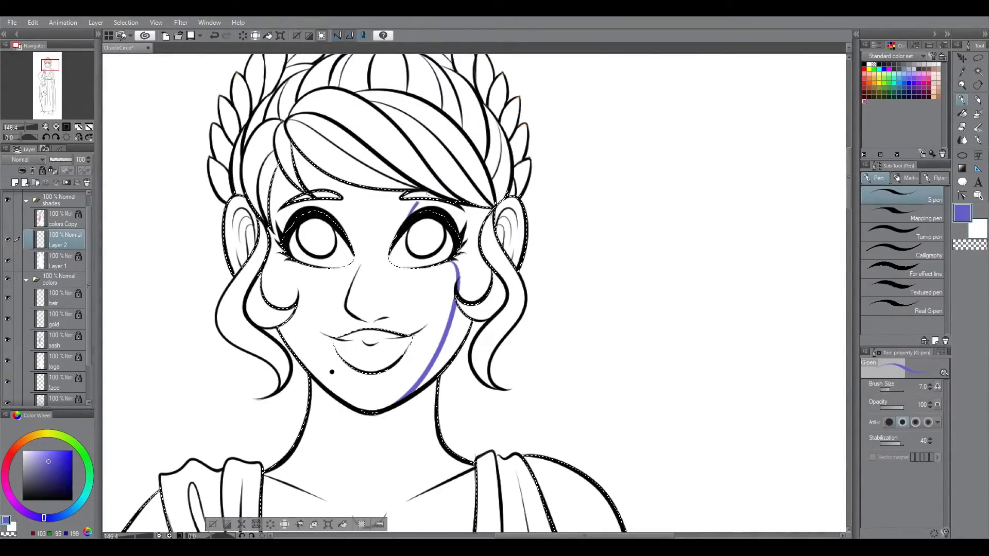
{"action": "left_click_drag", "start_coordinate": [431, 201], "coordinate": [396, 238]}
{"action": "key", "text": "g"}
{"action": "left_click", "coordinate": [908, 455]}
{"action": "left_click", "coordinate": [475, 258]}
{"action": "left_click", "coordinate": [456, 337]}
Step: Shade the insides of both ears with the blue-violet shadow colour
{"action": "key", "text": "p"}
{"action": "left_click_drag", "start_coordinate": [508, 199], "coordinate": [514, 260]}
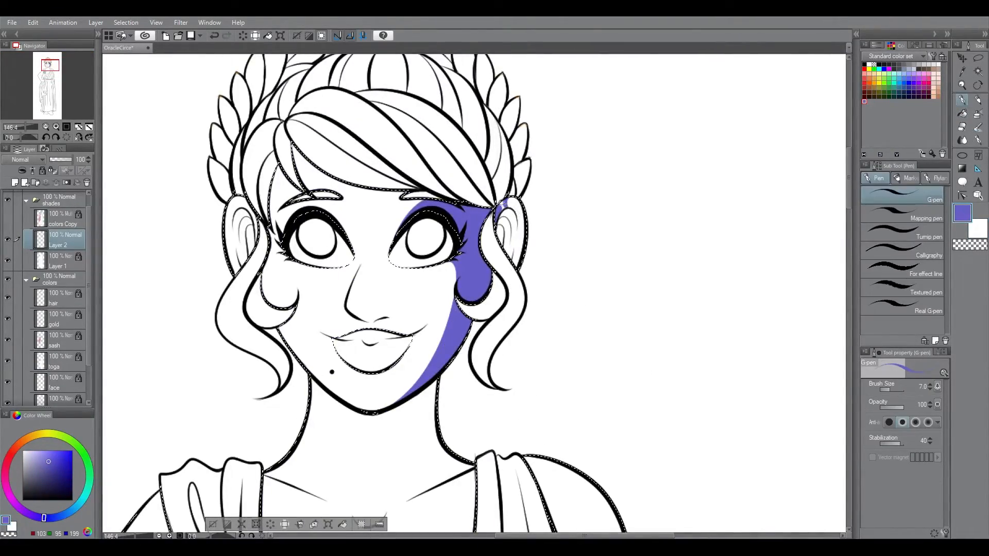
{"action": "key", "text": "g"}
{"action": "left_click", "coordinate": [512, 241]}
{"action": "key", "text": "p"}
{"action": "key", "text": "g"}
{"action": "left_click", "coordinate": [246, 234]}
Step: Outline and fill the shadow along the cheek and jaw on the viewer's left side of the face
{"action": "key", "text": "p"}
{"action": "left_click_drag", "start_coordinate": [297, 262], "coordinate": [300, 359]}
{"action": "key", "text": "g"}
{"action": "left_click", "coordinate": [274, 273]}
{"action": "left_click", "coordinate": [287, 338]}
Step: Draw and fill the blue-violet shadow that the fringe casts across the forehead
{"action": "key", "text": "p"}
{"action": "left_click_drag", "start_coordinate": [294, 159], "coordinate": [416, 201]}
{"action": "key", "text": "g"}
{"action": "left_click", "coordinate": [312, 174]}
{"action": "key", "text": "p"}
{"action": "left_click_drag", "start_coordinate": [299, 172], "coordinate": [508, 159]}
Step: Paint blue-violet shadows along the side of the nose, beneath its tip and under the lower lip
{"action": "left_click", "coordinate": [66, 137]}
{"action": "mouse_move", "coordinate": [427, 351]}
{"action": "left_mouse_down"}
{"action": "mouse_move", "coordinate": [458, 353]}
{"action": "mouse_move", "coordinate": [428, 365]}
{"action": "mouse_move", "coordinate": [458, 365]}
{"action": "left_mouse_up"}
{"action": "left_click", "coordinate": [962, 127]}
{"action": "left_click", "coordinate": [962, 100]}
{"action": "left_click_drag", "start_coordinate": [421, 402], "coordinate": [462, 410]}
{"action": "left_click_drag", "start_coordinate": [431, 301], "coordinate": [412, 341]}
{"action": "left_click_drag", "start_coordinate": [412, 337], "coordinate": [437, 355]}
{"action": "scroll", "coordinate": [398, 294], "scroll_direction": "down", "scroll_amount": 3}
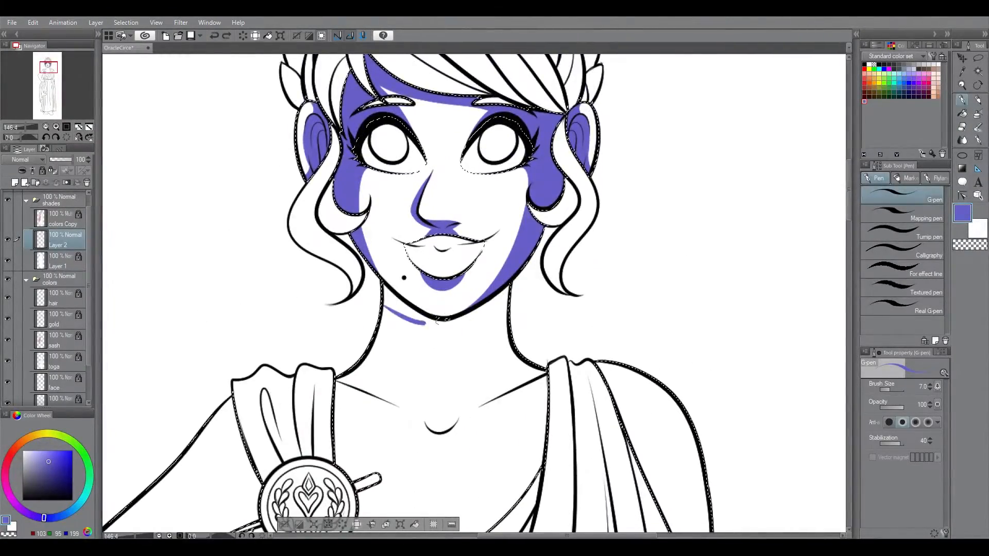
Step: Outline the neck shadow from below the chin to the collarbone notch and fill it with blue-violet
{"action": "left_click_drag", "start_coordinate": [385, 308], "coordinate": [487, 404]}
{"action": "left_click_drag", "start_coordinate": [458, 418], "coordinate": [426, 424]}
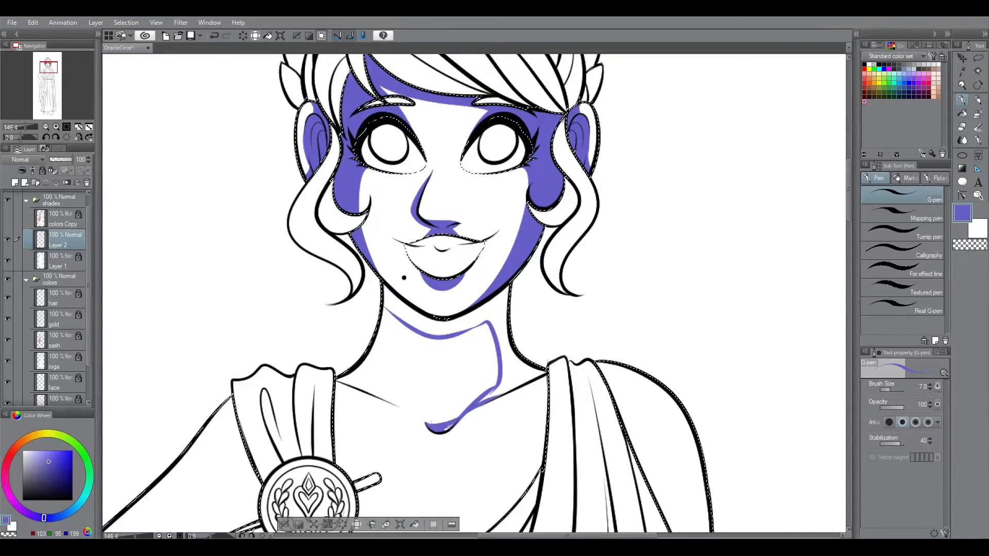
{"action": "key", "text": "g"}
{"action": "left_click", "coordinate": [505, 340]}
Step: Clean up the shadow edges under the chin and at the throat, and fill the shadow beside the brooch-side collarbone
{"action": "key", "text": "p"}
{"action": "left_click_drag", "start_coordinate": [496, 355], "coordinate": [453, 421]}
{"action": "key", "text": "]"}
{"action": "mouse_move", "coordinate": [386, 303]}
{"action": "left_mouse_down"}
{"action": "mouse_move", "coordinate": [380, 319]}
{"action": "mouse_move", "coordinate": [421, 414]}
{"action": "mouse_move", "coordinate": [486, 375]}
{"action": "mouse_move", "coordinate": [490, 337]}
{"action": "left_mouse_up"}
{"action": "left_click", "coordinate": [962, 113]}
{"action": "left_click", "coordinate": [357, 382]}
{"action": "key", "text": "asciicircum"}
{"action": "left_click", "coordinate": [962, 100]}
{"action": "key", "text": "minus"}
{"action": "left_click", "coordinate": [963, 127]}
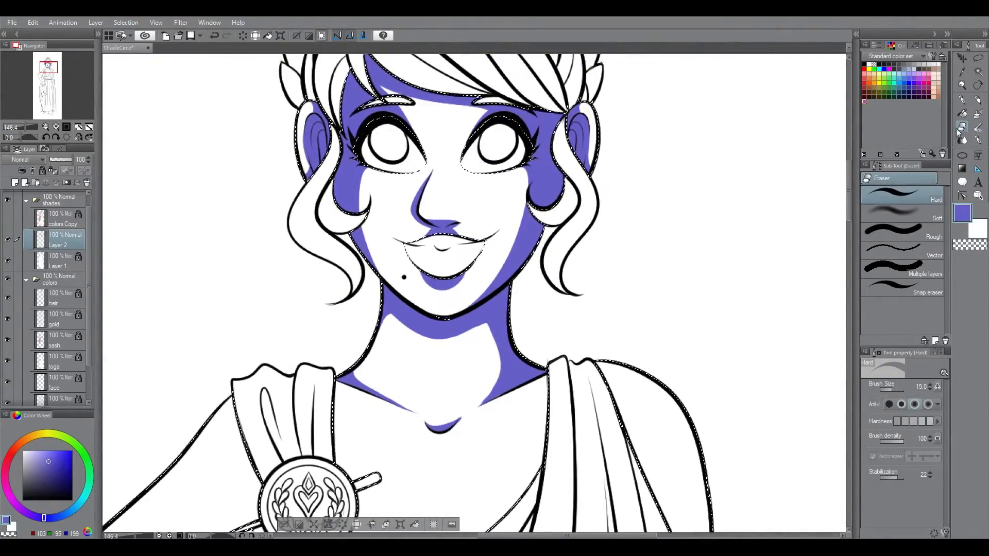
Step: Outline the shadow that the toga neckline casts on the chest and fill it with blue-violet
{"action": "left_click", "coordinate": [962, 100]}
{"action": "scroll", "coordinate": [533, 202], "scroll_direction": "down", "scroll_amount": 5}
{"action": "left_click_drag", "start_coordinate": [541, 202], "coordinate": [500, 228]}
{"action": "left_click_drag", "start_coordinate": [527, 221], "coordinate": [351, 368]}
{"action": "left_click", "coordinate": [962, 127]}
{"action": "left_click_drag", "start_coordinate": [536, 205], "coordinate": [515, 214]}
{"action": "left_click", "coordinate": [963, 113]}
{"action": "left_click", "coordinate": [539, 257]}
{"action": "left_click", "coordinate": [963, 99]}
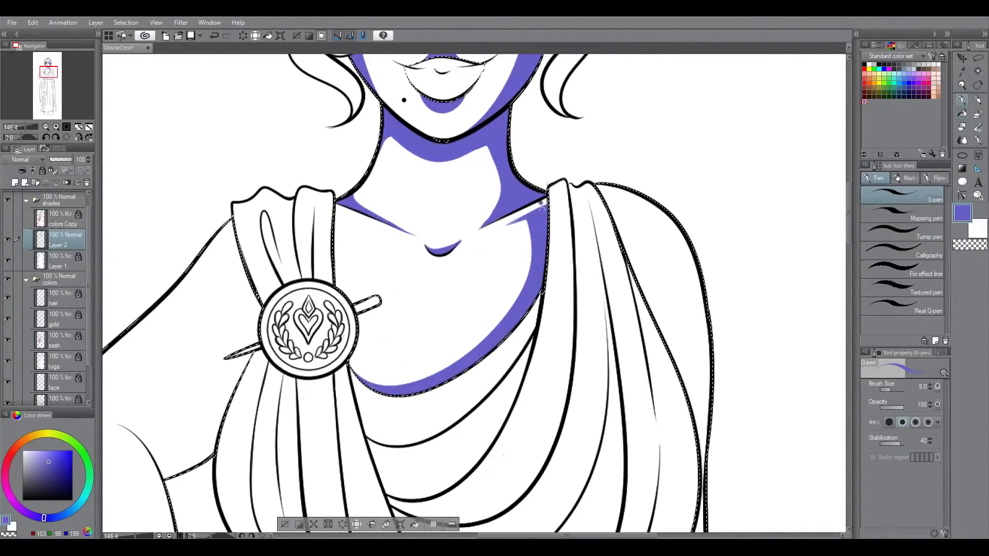
Step: Extend the chest shadow with a larger pen beside the brooch strap and along the neckline's inner edge
{"action": "scroll", "coordinate": [554, 197], "scroll_direction": "up", "scroll_amount": 2}
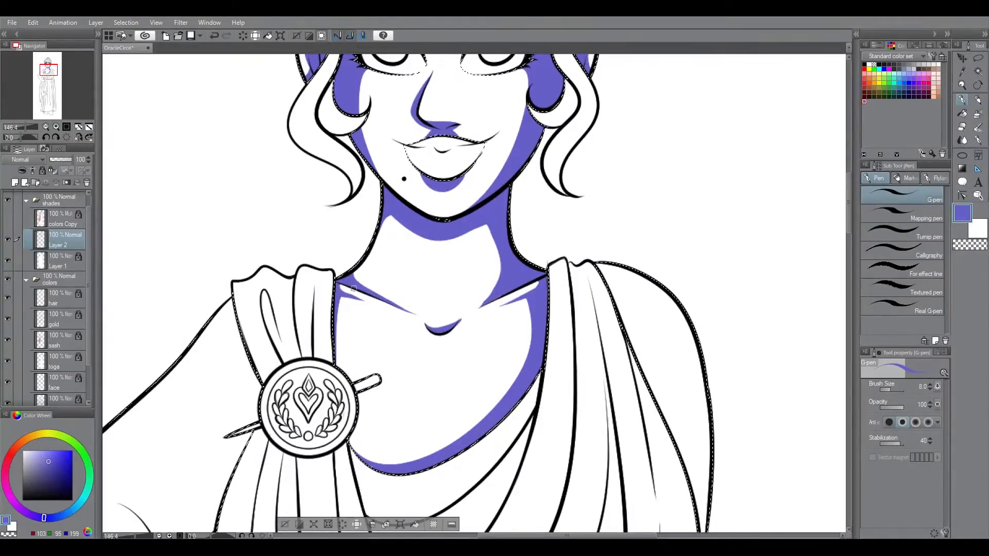
{"action": "key", "text": "bracketright"}
{"action": "key", "text": "bracketright"}
{"action": "key", "text": "bracketright"}
{"action": "key", "text": "bracketright"}
{"action": "key", "text": "bracketright"}
{"action": "key", "text": "bracketright"}
{"action": "left_click_drag", "start_coordinate": [353, 444], "coordinate": [484, 421]}
{"action": "mouse_move", "coordinate": [539, 324]}
{"action": "left_mouse_down"}
{"action": "mouse_move", "coordinate": [428, 453]}
{"action": "mouse_move", "coordinate": [360, 447]}
{"action": "left_mouse_up"}
Step: Refine the shadow beneath the collarbone on the draped-shoulder side with a smaller brush
{"action": "key", "text": "ctrl+0"}
{"action": "scroll", "coordinate": [454, 173], "scroll_direction": "up", "scroll_amount": 8}
{"action": "key", "text": "bracketleft"}
{"action": "key", "text": "bracketleft"}
{"action": "key", "text": "bracketleft"}
{"action": "key", "text": "bracketleft"}
{"action": "key", "text": "bracketleft"}
{"action": "mouse_move", "coordinate": [537, 321]}
{"action": "left_mouse_down"}
{"action": "mouse_move", "coordinate": [527, 371]}
{"action": "mouse_move", "coordinate": [535, 317]}
{"action": "left_mouse_up"}
{"action": "left_click_drag", "start_coordinate": [508, 279], "coordinate": [527, 298]}
Step: Paint the blue-violet shadow on the upper arm beside the brooch strap, running down towards the armpit
{"action": "key", "text": "ctrl+0"}
{"action": "scroll", "coordinate": [485, 298], "scroll_direction": "up", "scroll_amount": 6}
{"action": "mouse_move", "coordinate": [468, 206]}
{"action": "left_mouse_down"}
{"action": "mouse_move", "coordinate": [407, 390]}
{"action": "mouse_move", "coordinate": [465, 190]}
{"action": "mouse_move", "coordinate": [421, 253]}
{"action": "left_mouse_up"}
{"action": "left_click", "coordinate": [959, 127]}
{"action": "left_click", "coordinate": [962, 99]}
{"action": "key", "text": "bracketright"}
{"action": "key", "text": "bracketright"}
{"action": "left_click_drag", "start_coordinate": [487, 260], "coordinate": [419, 375]}
{"action": "scroll", "coordinate": [393, 247], "scroll_direction": "down", "scroll_amount": 3}
{"action": "scroll", "coordinate": [428, 319], "scroll_direction": "up", "scroll_amount": 4}
{"action": "left_click_drag", "start_coordinate": [480, 286], "coordinate": [482, 360]}
{"action": "scroll", "coordinate": [307, 311], "scroll_direction": "down", "scroll_amount": 5}
{"action": "mouse_move", "coordinate": [413, 85]}
{"action": "left_mouse_down"}
{"action": "mouse_move", "coordinate": [276, 294]}
{"action": "mouse_move", "coordinate": [408, 490]}
{"action": "left_mouse_up"}
{"action": "left_click_drag", "start_coordinate": [384, 113], "coordinate": [278, 248]}
{"action": "left_click_drag", "start_coordinate": [382, 221], "coordinate": [421, 309]}
{"action": "key", "text": "ctrl+z"}
{"action": "key", "text": "ctrl+z"}
{"action": "key", "text": "ctrl+z"}
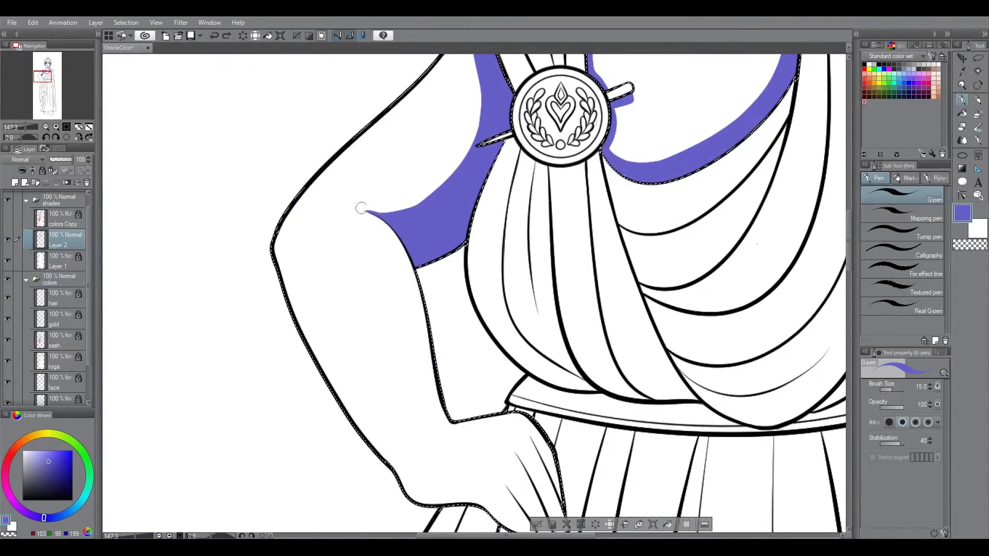
Step: Fill the whole bent arm with blue-violet, then clear the upper arm's lit area, keeping the shadow beside the toga and armpit
{"action": "key", "text": "ctrl+0"}
{"action": "scroll", "coordinate": [434, 324], "scroll_direction": "up", "scroll_amount": 4}
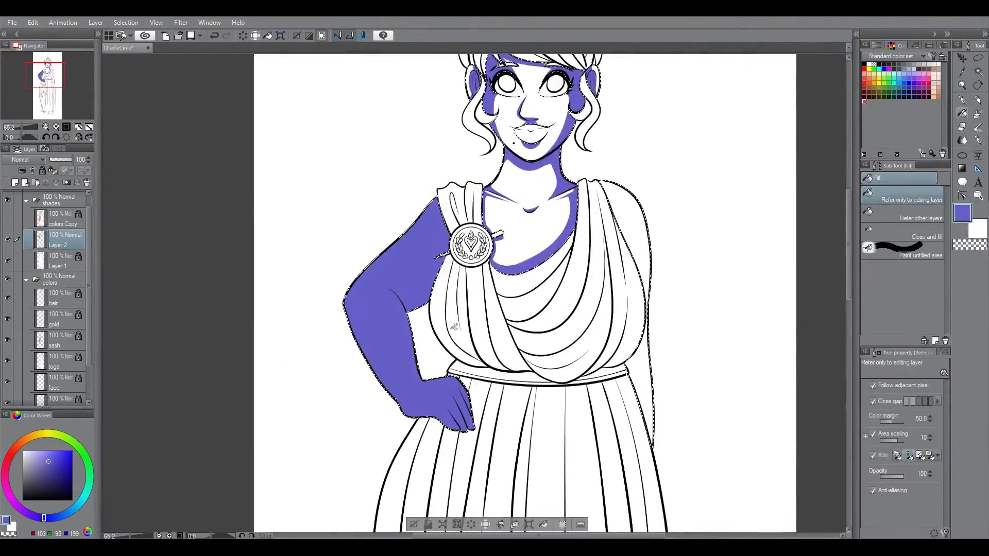
{"action": "key", "text": "e"}
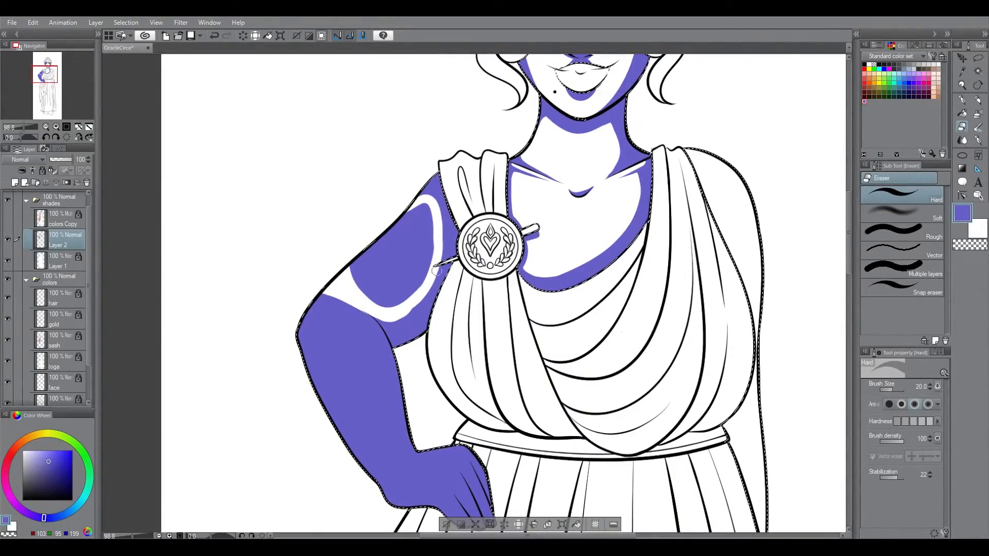
{"action": "left_click_drag", "start_coordinate": [403, 308], "coordinate": [394, 312]}
{"action": "key", "text": "g"}
{"action": "key", "text": "c"}
{"action": "left_click", "coordinate": [393, 262]}
{"action": "left_click_drag", "start_coordinate": [890, 422], "coordinate": [910, 423]}
{"action": "key", "text": "e"}
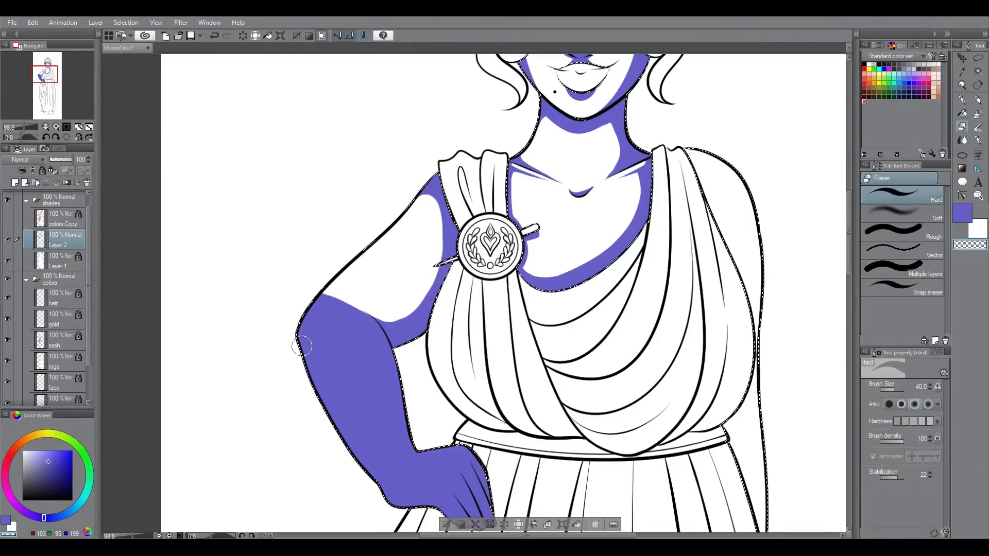
Step: Erase the lit area of the forearm with a larger hard eraser and redefine the shadow at the elbow crease
{"action": "left_click_drag", "start_coordinate": [315, 304], "coordinate": [379, 438]}
{"action": "key", "text": "ctrl+z"}
{"action": "key", "text": "bracketright"}
{"action": "key", "text": "bracketright"}
{"action": "key", "text": "bracketright"}
{"action": "left_click_drag", "start_coordinate": [368, 317], "coordinate": [380, 471]}
{"action": "mouse_move", "coordinate": [368, 453]}
{"action": "left_mouse_down"}
{"action": "mouse_move", "coordinate": [319, 311]}
{"action": "mouse_move", "coordinate": [340, 387]}
{"action": "left_mouse_up"}
{"action": "left_click_drag", "start_coordinate": [385, 355], "coordinate": [391, 456]}
{"action": "left_click", "coordinate": [962, 100]}
{"action": "left_click", "coordinate": [963, 213]}
{"action": "left_click_drag", "start_coordinate": [356, 307], "coordinate": [412, 311]}
{"action": "left_click", "coordinate": [962, 127]}
{"action": "left_click_drag", "start_coordinate": [385, 342], "coordinate": [379, 482]}
{"action": "left_click_drag", "start_coordinate": [393, 380], "coordinate": [395, 443]}
Step: Shade the forearm's outer edge and the outer side of the hand with blue-violet on a rotated canvas
{"action": "scroll", "coordinate": [388, 310], "scroll_direction": "down", "scroll_amount": 3}
{"action": "left_click_drag", "start_coordinate": [388, 310], "coordinate": [486, 378]}
{"action": "left_click_drag", "start_coordinate": [395, 207], "coordinate": [438, 207]}
{"action": "left_click_drag", "start_coordinate": [722, 201], "coordinate": [680, 200]}
{"action": "left_click_drag", "start_coordinate": [500, 90], "coordinate": [639, 100]}
{"action": "key", "text": "g"}
{"action": "key", "text": "p"}
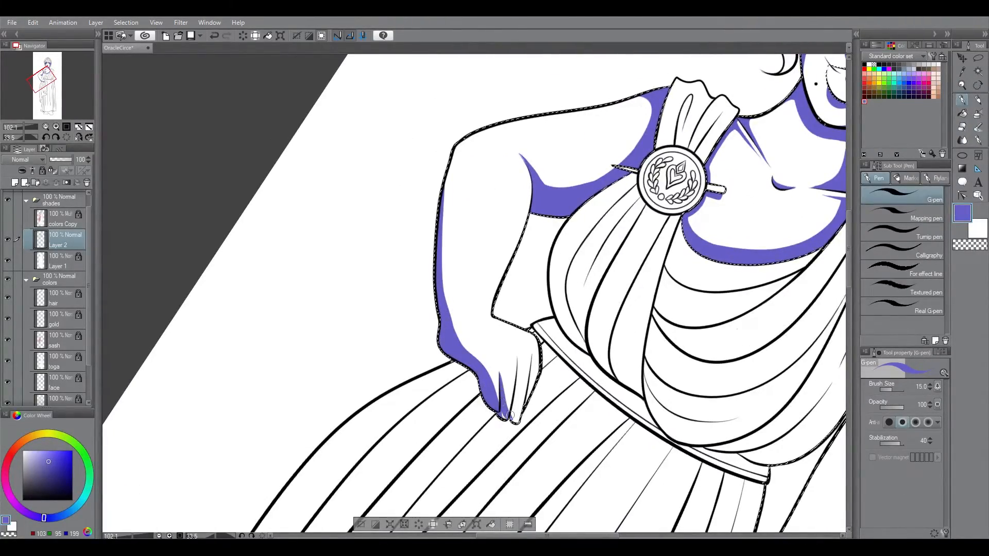
Step: Try erasing the outer forearm shadow and shading the inner forearm and the back of the hand instead
{"action": "left_click", "coordinate": [66, 137]}
{"action": "scroll", "coordinate": [531, 309], "scroll_direction": "up", "scroll_amount": 1}
{"action": "key", "text": "e"}
{"action": "left_click_drag", "start_coordinate": [548, 343], "coordinate": [567, 412]}
{"action": "left_click_drag", "start_coordinate": [495, 386], "coordinate": [401, 278]}
{"action": "key", "text": "p"}
{"action": "left_click_drag", "start_coordinate": [475, 232], "coordinate": [489, 338]}
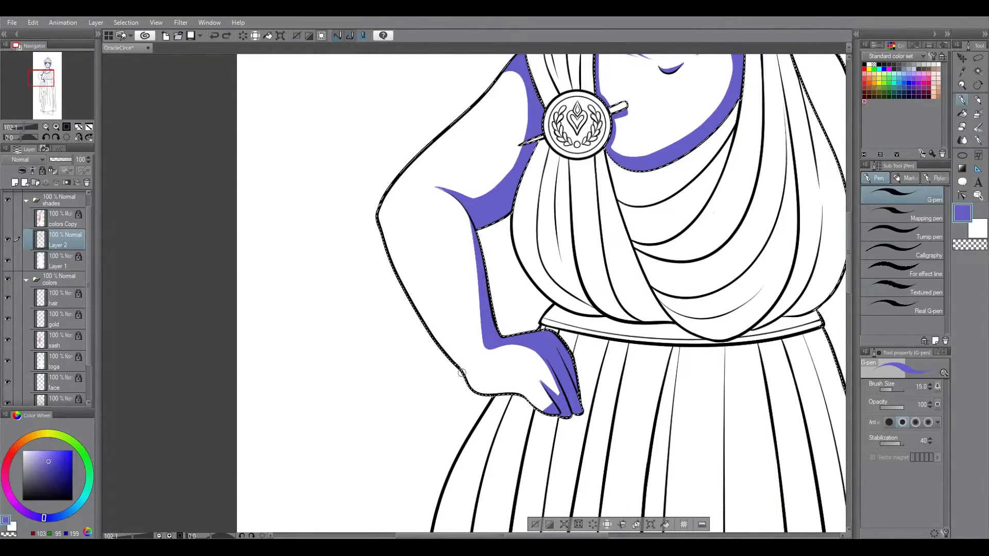
Step: Paint a tapering shadow along the forearm's outer edge, around the wrist and along the outer side of the hand
{"action": "left_click_drag", "start_coordinate": [466, 371], "coordinate": [549, 394]}
{"action": "key", "text": "e"}
{"action": "key", "text": "p"}
{"action": "left_click_drag", "start_coordinate": [484, 372], "coordinate": [397, 270]}
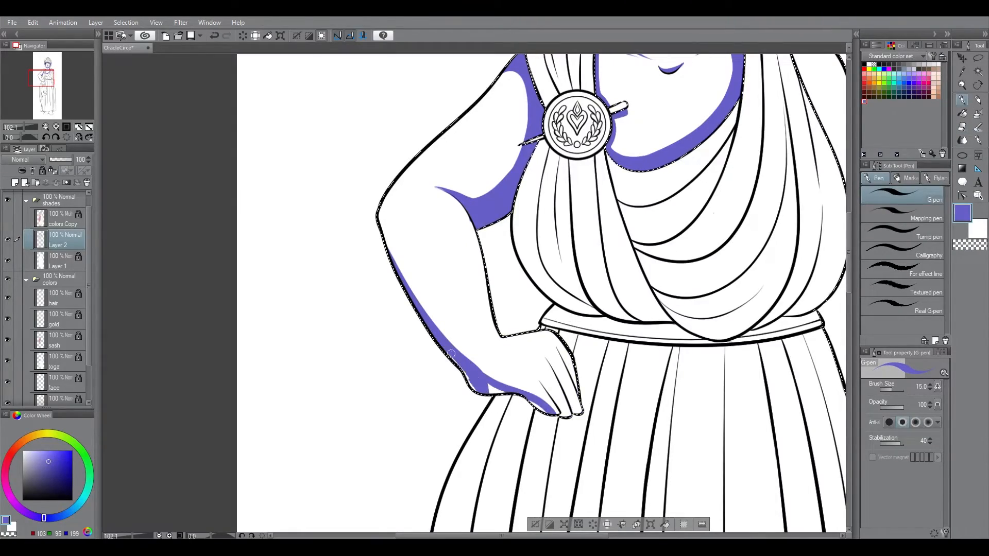
{"action": "key", "text": "e"}
Step: Rotate the canvas and paint narrow blue-violet shadows between and along the fingers of the hand on the hip
{"action": "key", "text": "r"}
{"action": "left_click_drag", "start_coordinate": [722, 206], "coordinate": [726, 370]}
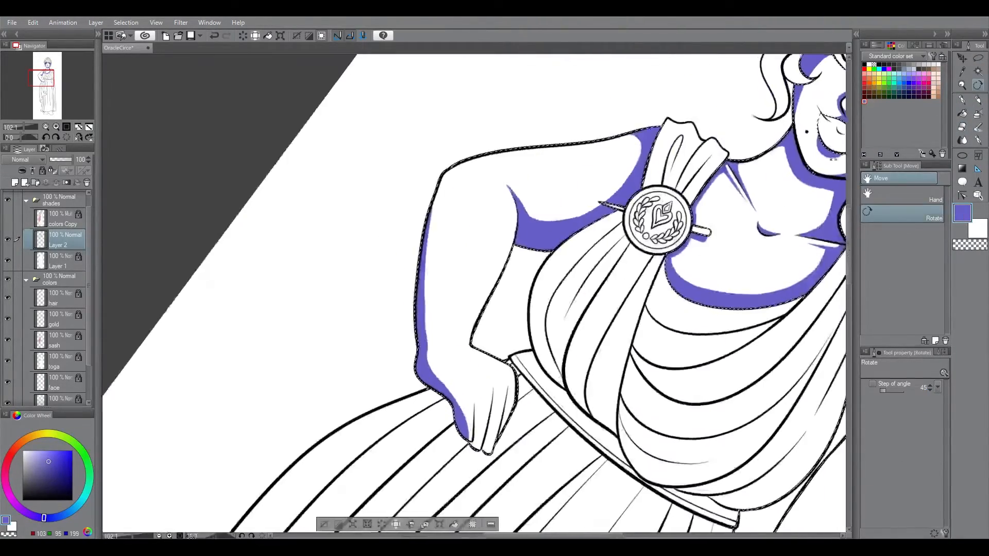
{"action": "key", "text": "p"}
{"action": "key", "text": "ctrl+z"}
{"action": "left_click_drag", "start_coordinate": [475, 403], "coordinate": [479, 446]}
{"action": "left_click_drag", "start_coordinate": [495, 389], "coordinate": [486, 453]}
{"action": "left_click_drag", "start_coordinate": [509, 387], "coordinate": [498, 439]}
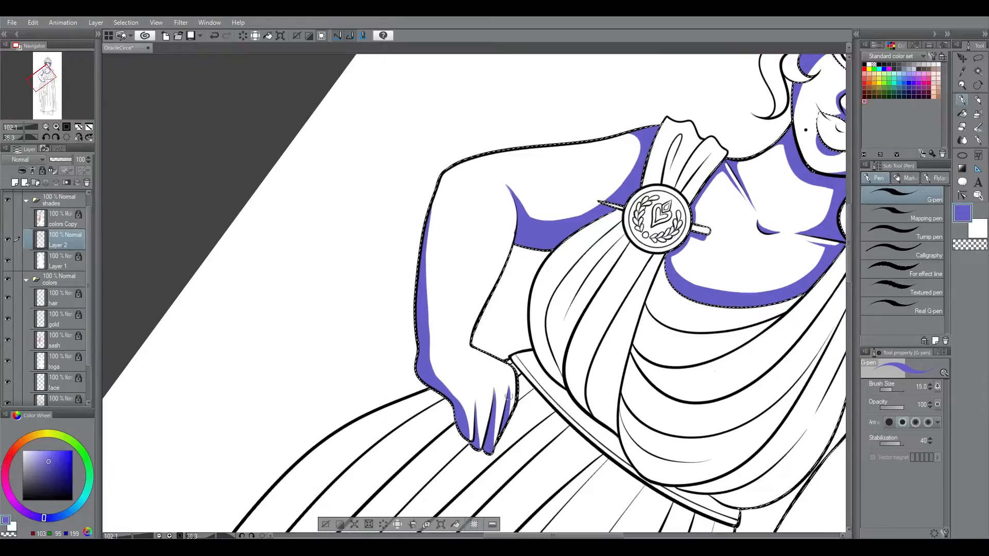
Step: Trim the outer forearm shadow, add a shadow along the inner forearm to the wrist, and reset the canvas rotation
{"action": "key", "text": "e"}
{"action": "left_click_drag", "start_coordinate": [436, 204], "coordinate": [435, 344]}
{"action": "left_click", "coordinate": [962, 100]}
{"action": "left_click_drag", "start_coordinate": [516, 207], "coordinate": [471, 341]}
{"action": "left_click", "coordinate": [67, 137]}
{"action": "mouse_move", "coordinate": [850, 267]}
{"action": "left_mouse_down"}
{"action": "mouse_move", "coordinate": [853, 240]}
{"action": "mouse_move", "coordinate": [853, 262]}
{"action": "left_mouse_up"}
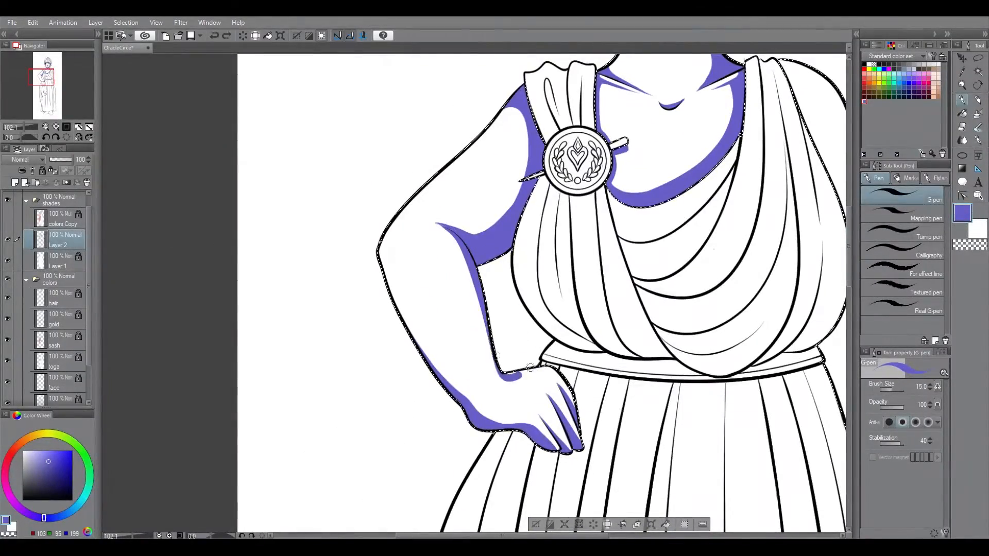
Step: Review the arm shadows on the full figure and up close with the selection hidden
{"action": "key", "text": "ctrl+0"}
{"action": "key", "text": "ctrl+d"}
{"action": "key", "text": "ctrl+space"}
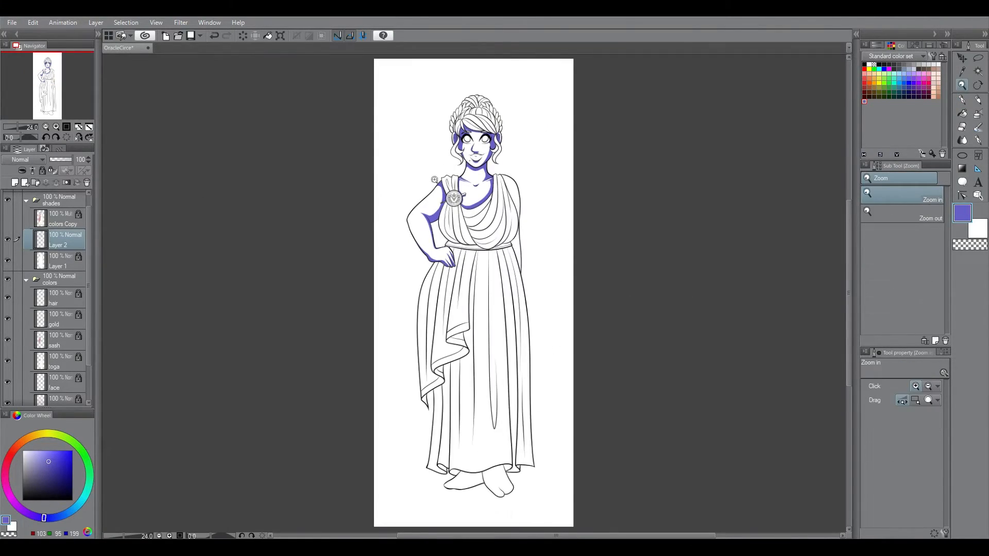
{"action": "left_click_drag", "start_coordinate": [418, 215], "coordinate": [494, 215]}
{"action": "key", "text": "ctrl+z"}
{"action": "left_click_drag", "start_coordinate": [428, 215], "coordinate": [469, 308]}
{"action": "key", "text": "e"}
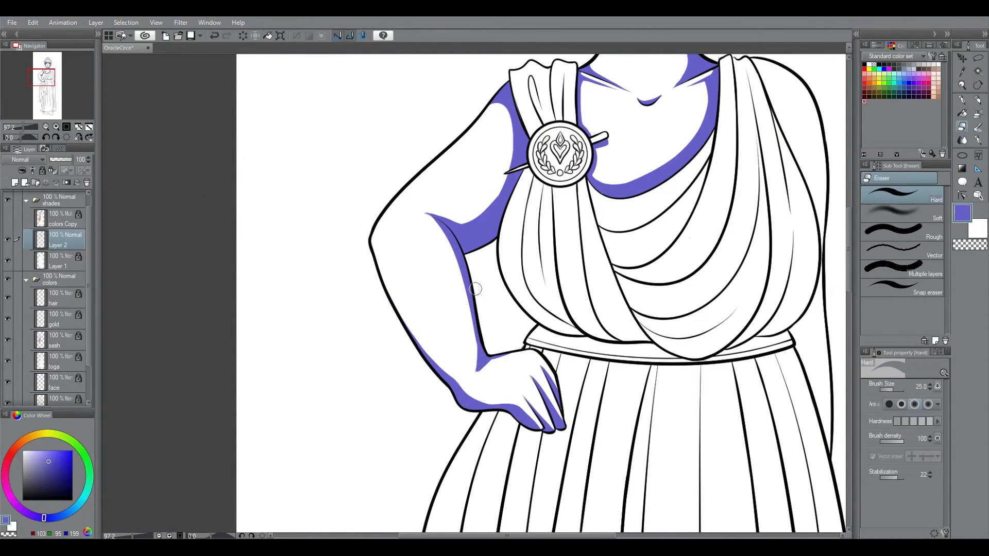
{"action": "key", "text": "ctrl+z"}
Step: Touch up the bent arm's shadow edges at the wrist and along the inner forearm
{"action": "key", "text": "p"}
{"action": "left_click_drag", "start_coordinate": [449, 381], "coordinate": [466, 382]}
{"action": "left_click_drag", "start_coordinate": [488, 357], "coordinate": [480, 368]}
{"action": "key", "text": "e"}
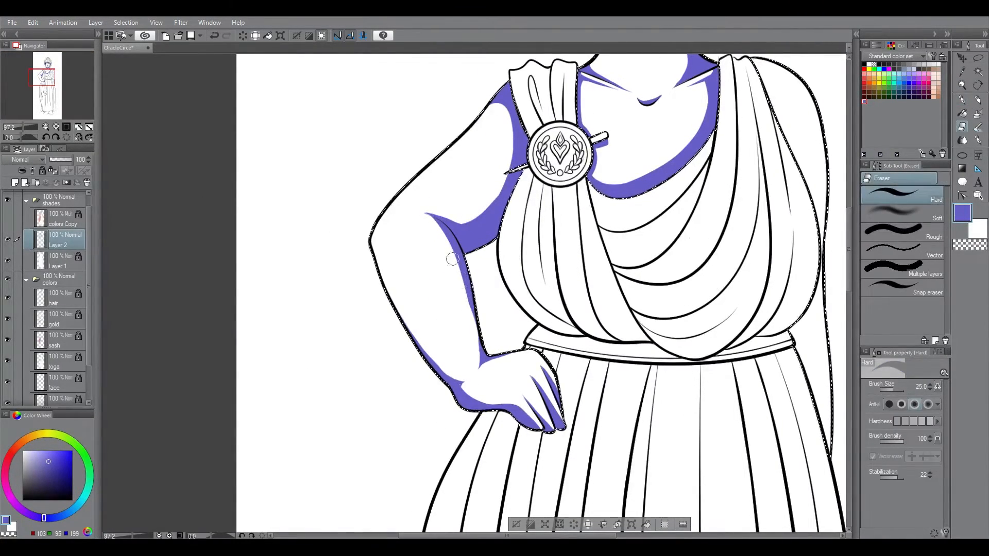
{"action": "key", "text": "p"}
{"action": "key", "text": "ctrl+0"}
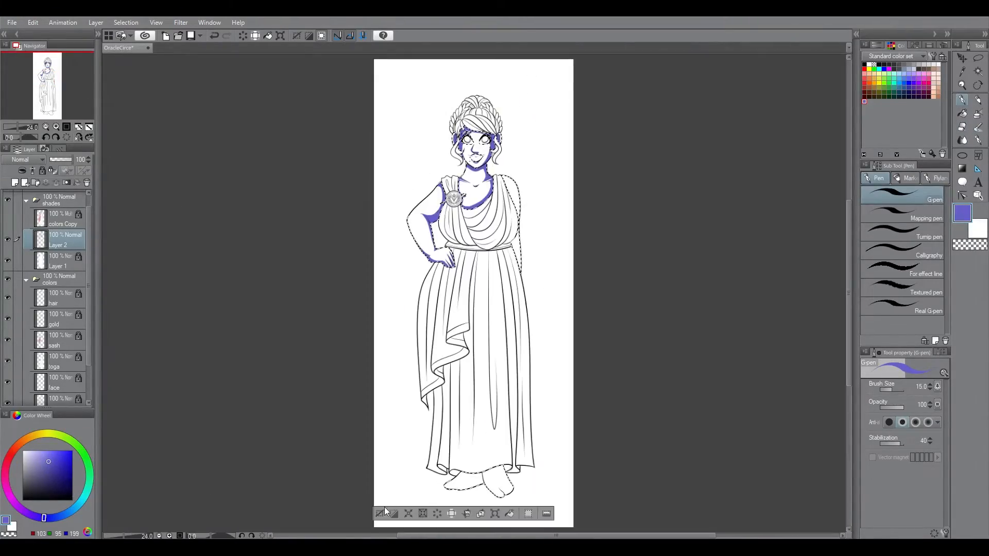
Step: Paint the shadow that the toga casts along the other arm, from the shoulder down to the skirt, with a larger pen
{"action": "key", "text": "ctrl+space"}
{"action": "left_click_drag", "start_coordinate": [503, 186], "coordinate": [562, 187]}
{"action": "key", "text": "]"}
{"action": "key", "text": "]"}
{"action": "left_click_drag", "start_coordinate": [512, 149], "coordinate": [561, 263]}
{"action": "left_click_drag", "start_coordinate": [505, 151], "coordinate": [558, 307]}
{"action": "left_click_drag", "start_coordinate": [542, 239], "coordinate": [562, 265]}
{"action": "left_click_drag", "start_coordinate": [848, 230], "coordinate": [848, 248]}
{"action": "left_click_drag", "start_coordinate": [560, 263], "coordinate": [565, 394]}
Step: Select the skin area and paint the shadow that the dress hem casts across both ankles
{"action": "key", "text": "ctrl+0"}
{"action": "key", "text": "ctrl+space"}
{"action": "left_click_drag", "start_coordinate": [479, 437], "coordinate": [546, 438]}
{"action": "left_click_drag", "start_coordinate": [848, 332], "coordinate": [848, 352]}
{"action": "left_click_drag", "start_coordinate": [484, 170], "coordinate": [597, 294]}
{"action": "key", "text": "ctrl+z"}
{"action": "key", "text": "ctrl+z"}
{"action": "left_click", "coordinate": [40, 399], "text": "ctrl"}
{"action": "left_click_drag", "start_coordinate": [404, 202], "coordinate": [394, 433]}
{"action": "key", "text": "ctrl+at"}
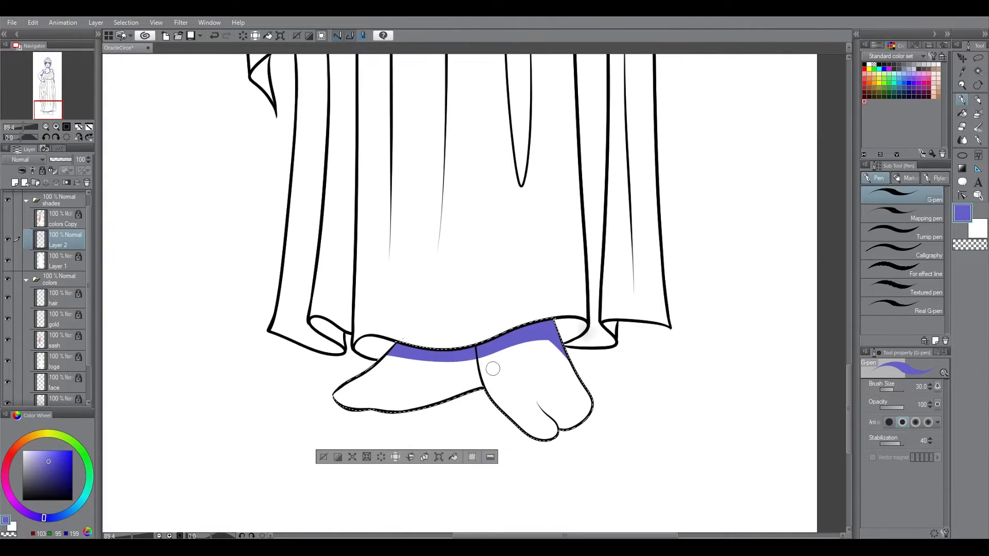
Step: Shade the rear foot's heel and sole, and the edges and toes of the front foot
{"action": "key", "text": "shift+space"}
{"action": "left_click_drag", "start_coordinate": [680, 269], "coordinate": [519, 495]}
{"action": "mouse_move", "coordinate": [373, 169]}
{"action": "left_mouse_down"}
{"action": "mouse_move", "coordinate": [382, 253]}
{"action": "mouse_move", "coordinate": [407, 256]}
{"action": "left_mouse_up"}
{"action": "key", "text": "ctrl+at"}
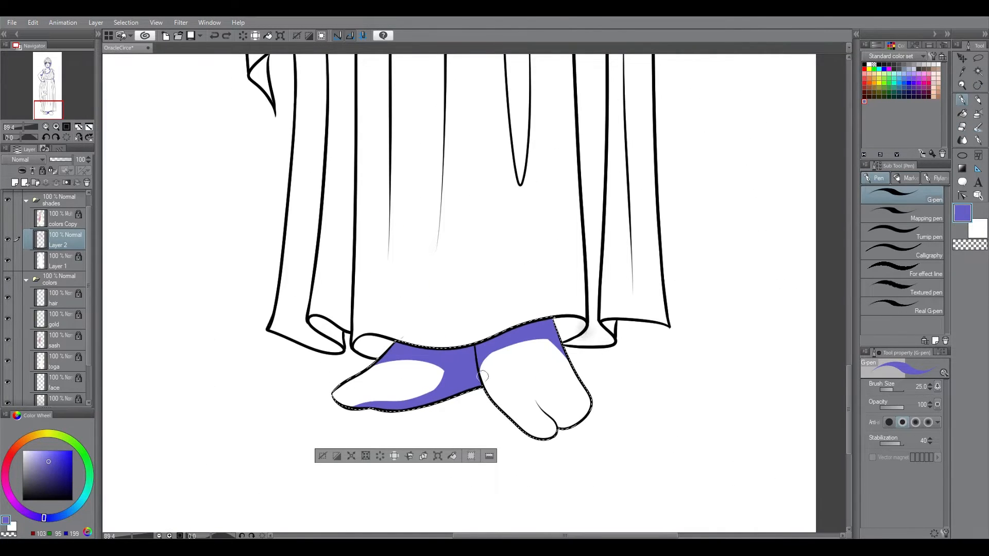
{"action": "mouse_move", "coordinate": [849, 410]}
{"action": "left_mouse_down"}
{"action": "mouse_move", "coordinate": [858, 308]}
{"action": "mouse_move", "coordinate": [853, 394]}
{"action": "left_mouse_up"}
{"action": "key", "text": "ctrl+z"}
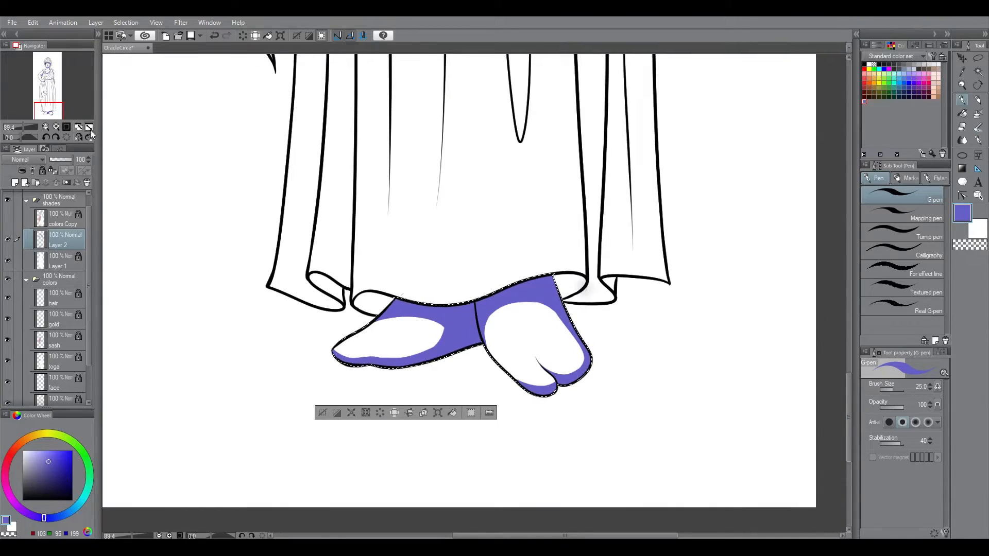
Step: Deselect the feet and shade the upper lip with blue-violet using a 10 px pen
{"action": "left_click", "coordinate": [89, 128]}
{"action": "key", "text": "ctrl+d"}
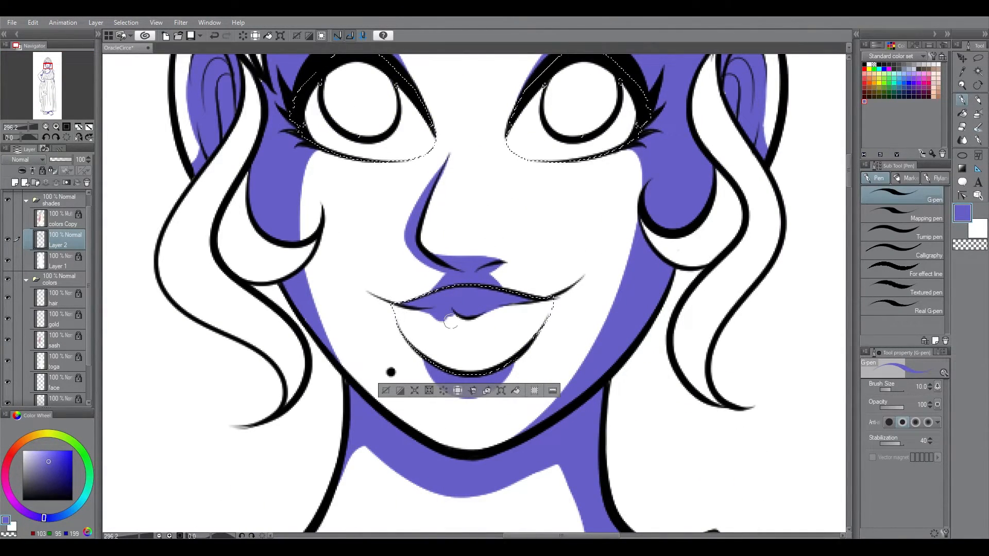
{"action": "scroll", "coordinate": [294, 340], "scroll_direction": "up", "scroll_amount": 5}
{"action": "key", "text": "ctrl+0"}
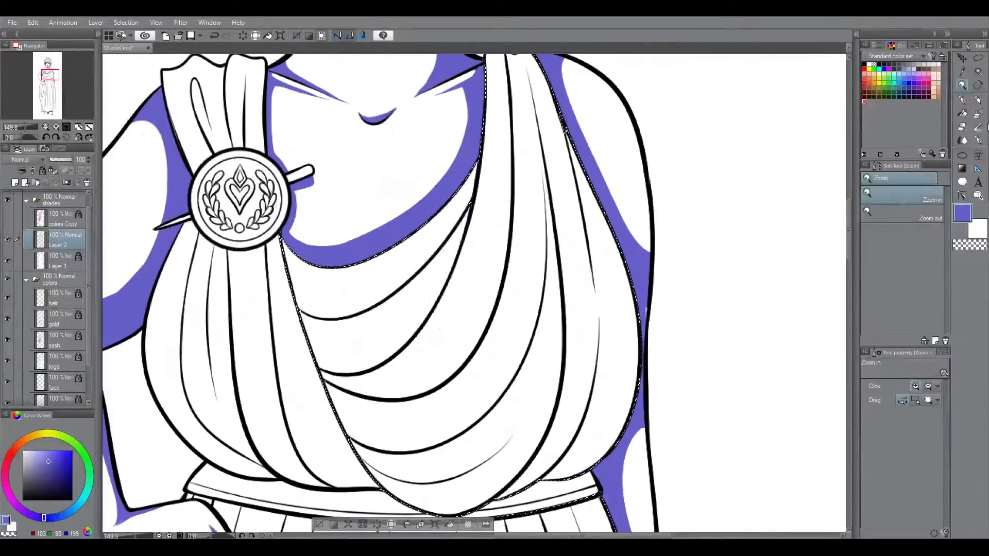
Step: Outline and fill blue-violet shadows under the uppermost draped toga folds below the neckline
{"action": "left_click_drag", "start_coordinate": [304, 309], "coordinate": [474, 216]}
{"action": "left_click_drag", "start_coordinate": [309, 350], "coordinate": [472, 205]}
{"action": "scroll", "coordinate": [472, 205], "scroll_direction": "up", "scroll_amount": 1}
{"action": "mouse_move", "coordinate": [326, 413]}
{"action": "left_mouse_down"}
{"action": "mouse_move", "coordinate": [498, 154]}
{"action": "mouse_move", "coordinate": [489, 89]}
{"action": "left_mouse_up"}
{"action": "left_click_drag", "start_coordinate": [506, 129], "coordinate": [356, 428]}
{"action": "key", "text": "e"}
{"action": "key", "text": "p"}
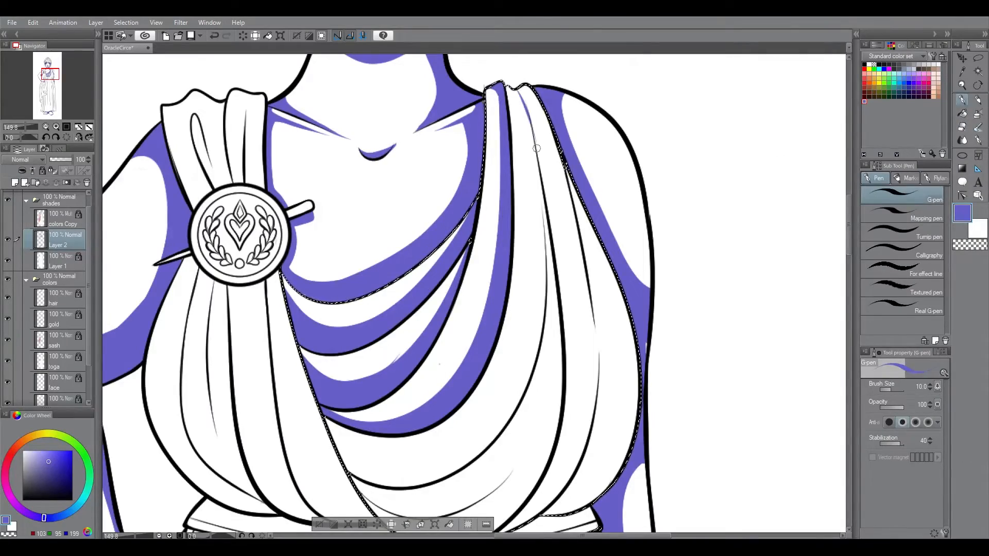
Step: Outline and fill blue-violet shadows inside the long draped folds sweeping from the shoulder across the bodice
{"action": "left_click_drag", "start_coordinate": [513, 88], "coordinate": [340, 471]}
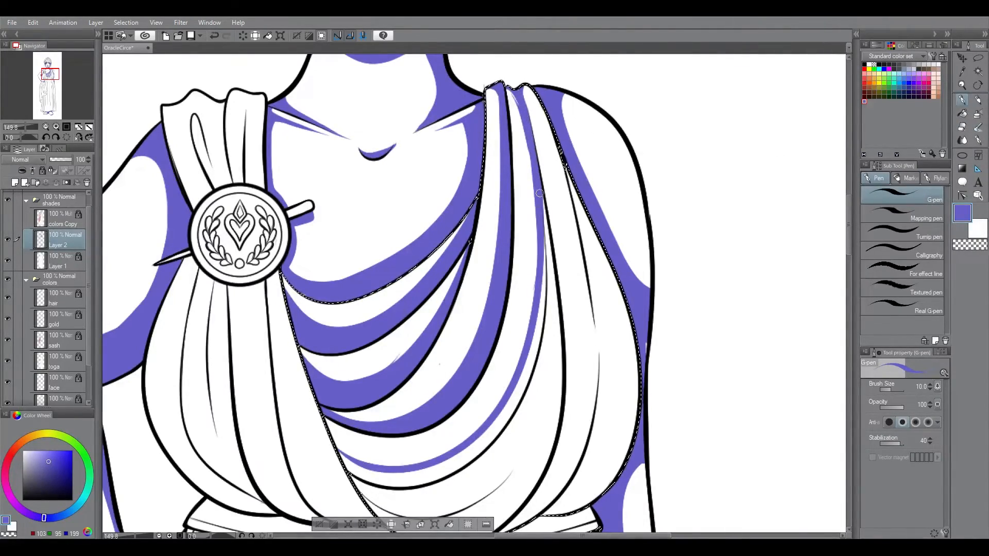
{"action": "scroll", "coordinate": [567, 119], "scroll_direction": "down", "scroll_amount": 3}
{"action": "left_click_drag", "start_coordinate": [545, 80], "coordinate": [483, 376]}
{"action": "key", "text": "r"}
{"action": "left_click_drag", "start_coordinate": [753, 249], "coordinate": [510, 466]}
{"action": "left_click_drag", "start_coordinate": [387, 200], "coordinate": [593, 368]}
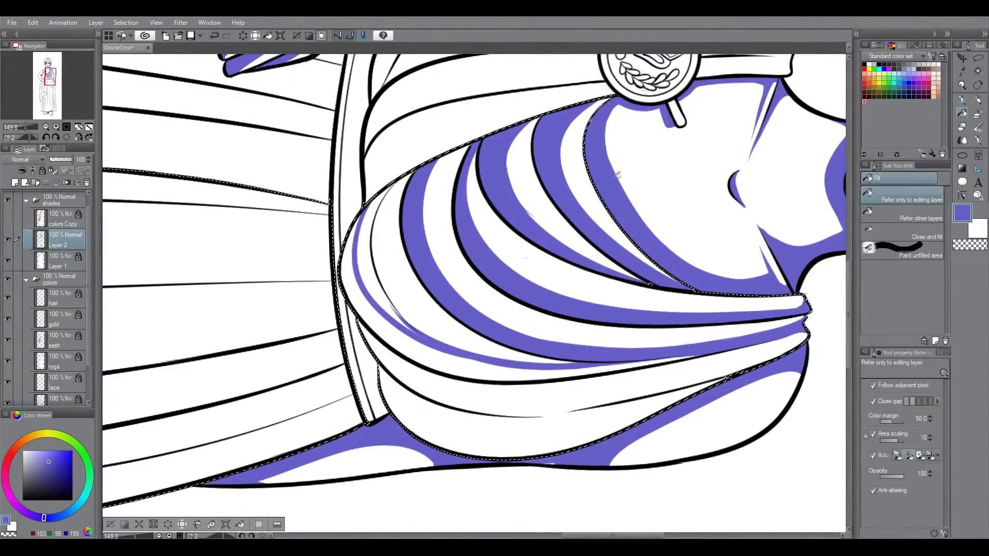
{"action": "key", "text": "g"}
{"action": "left_click", "coordinate": [363, 254]}
Step: Reset the canvas rotation, fill the shadows of the lowest draped folds above the belt, and clean up their edge
{"action": "key", "text": "ctrl+@"}
{"action": "key", "text": "p"}
{"action": "key", "text": "g"}
{"action": "left_click", "coordinate": [521, 324]}
{"action": "key", "text": "p"}
{"action": "left_click", "coordinate": [963, 113]}
{"action": "left_click", "coordinate": [548, 304]}
{"action": "left_click", "coordinate": [962, 126]}
{"action": "left_click_drag", "start_coordinate": [546, 207], "coordinate": [518, 314]}
{"action": "left_click", "coordinate": [961, 100]}
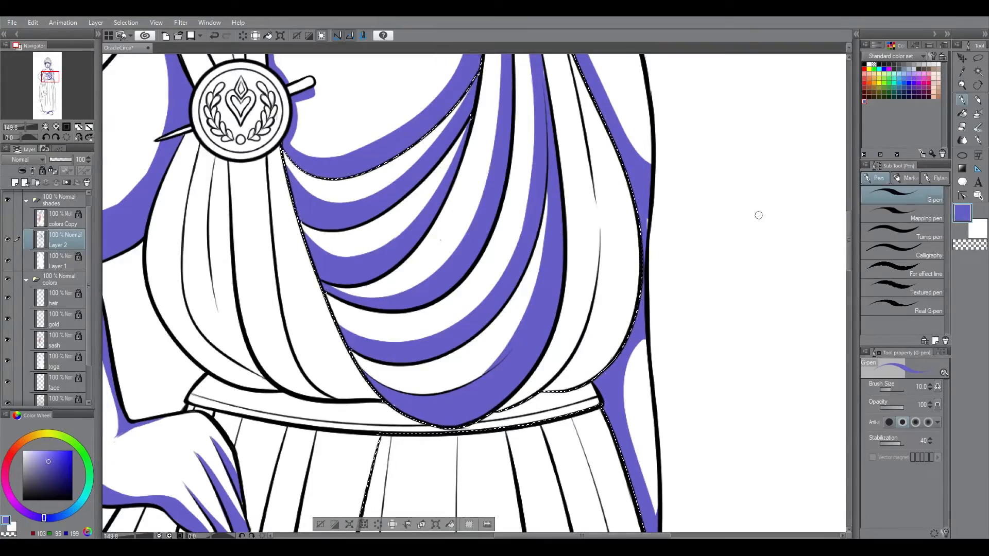
Step: Undo the last stroke and shade the outermost vertical folds of the draped bodice, finishing with a 12 px pen
{"action": "scroll", "coordinate": [589, 349], "scroll_direction": "up", "scroll_amount": 3}
{"action": "key", "text": "ctrl+z"}
{"action": "mouse_move", "coordinate": [568, 146]}
{"action": "left_mouse_down"}
{"action": "mouse_move", "coordinate": [613, 360]}
{"action": "mouse_move", "coordinate": [557, 486]}
{"action": "left_mouse_up"}
{"action": "key", "text": "g"}
{"action": "left_click", "coordinate": [606, 350]}
{"action": "key", "text": "p"}
{"action": "key", "text": "]"}
{"action": "left_click_drag", "start_coordinate": [597, 378], "coordinate": [530, 478]}
{"action": "left_click_drag", "start_coordinate": [848, 255], "coordinate": [849, 234]}
Step: Outline and fill the long pointed pleat at the centre of the skirt with blue-violet
{"action": "left_click", "coordinate": [89, 128]}
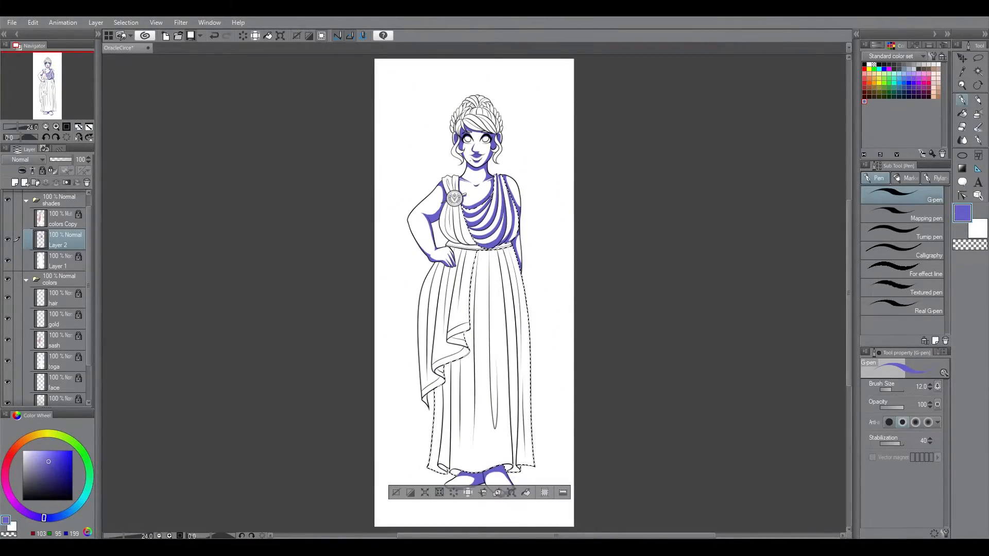
{"action": "key", "text": "/"}
{"action": "left_click", "coordinate": [566, 136]}
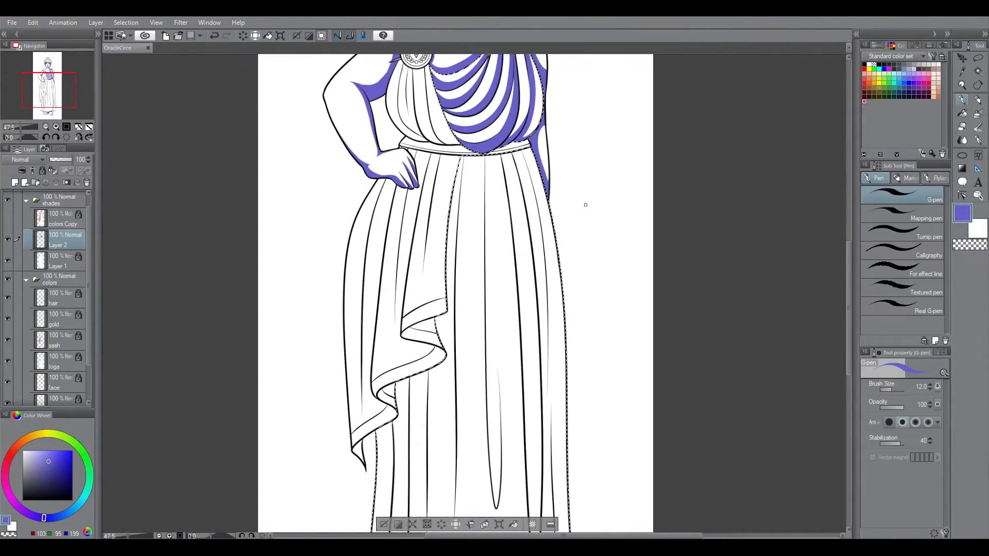
{"action": "left_click", "coordinate": [962, 99]}
{"action": "mouse_move", "coordinate": [512, 160]}
{"action": "left_mouse_down"}
{"action": "mouse_move", "coordinate": [550, 159]}
{"action": "mouse_move", "coordinate": [494, 269]}
{"action": "left_mouse_up"}
{"action": "left_click_drag", "start_coordinate": [849, 266], "coordinate": [849, 350]}
{"action": "left_click", "coordinate": [962, 113]}
{"action": "left_click_drag", "start_coordinate": [514, 217], "coordinate": [523, 455]}
{"action": "left_click", "coordinate": [963, 99]}
Step: Fill the skirt shadow beside the hanging sash edge and extend the central pleat's shadow down to its tip
{"action": "left_click_drag", "start_coordinate": [849, 344], "coordinate": [850, 238]}
{"action": "left_click_drag", "start_coordinate": [465, 291], "coordinate": [463, 402]}
{"action": "left_click", "coordinate": [962, 113]}
{"action": "left_click", "coordinate": [480, 360]}
{"action": "left_click_drag", "start_coordinate": [849, 258], "coordinate": [849, 342]}
{"action": "left_click", "coordinate": [962, 99]}
{"action": "left_click_drag", "start_coordinate": [515, 325], "coordinate": [520, 448]}
Step: Undo the last stroke, then outline and fill a tapering shadow running down the pleat below the sash's upper corner
{"action": "key", "text": "ctrl+0"}
{"action": "left_click", "coordinate": [962, 85]}
{"action": "left_click_drag", "start_coordinate": [478, 322], "coordinate": [497, 330]}
{"action": "left_click", "coordinate": [962, 99]}
{"action": "left_click_drag", "start_coordinate": [849, 243], "coordinate": [847, 306]}
{"action": "key", "text": "ctrl+z"}
{"action": "mouse_move", "coordinate": [452, 194]}
{"action": "left_mouse_down"}
{"action": "mouse_move", "coordinate": [459, 456]}
{"action": "mouse_move", "coordinate": [462, 445]}
{"action": "left_mouse_up"}
{"action": "left_click", "coordinate": [962, 114]}
{"action": "left_click", "coordinate": [456, 218]}
{"action": "key", "text": "p"}
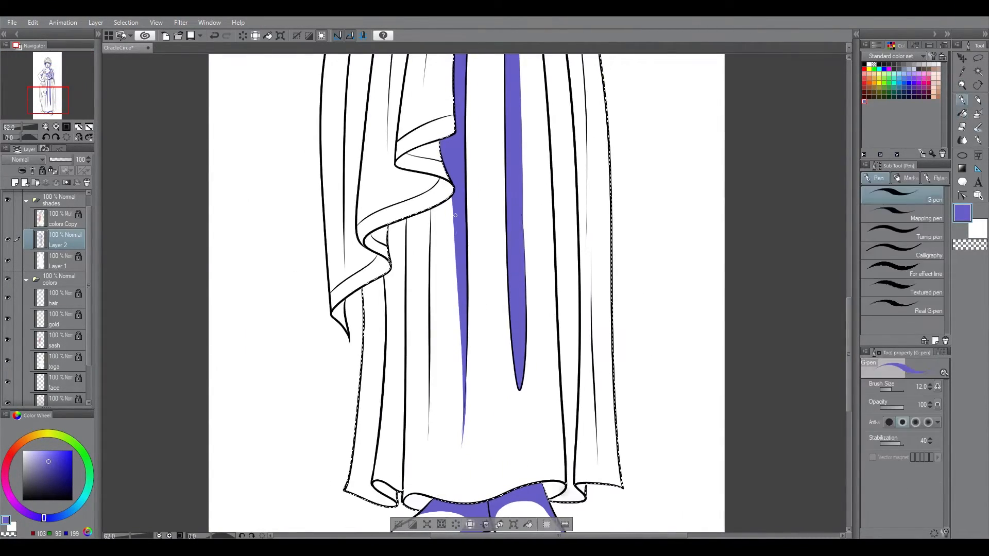
Step: Shade the top of the skirt's centre panel under the belt, leaving an arched unshaded area
{"action": "scroll", "coordinate": [529, 268], "scroll_direction": "up", "scroll_amount": 5}
{"action": "key", "text": "e"}
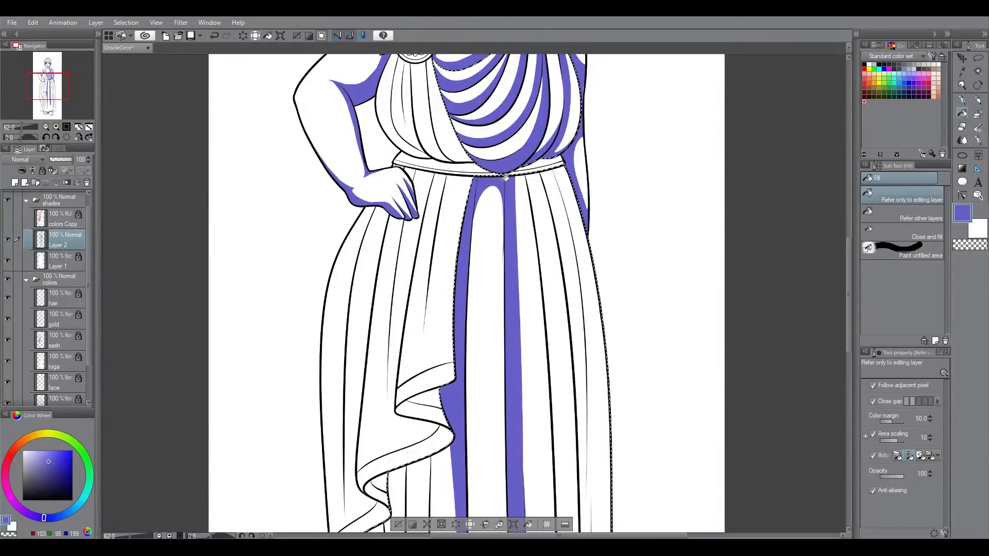
{"action": "scroll", "coordinate": [511, 242], "scroll_direction": "up", "scroll_amount": 3}
{"action": "key", "text": "p"}
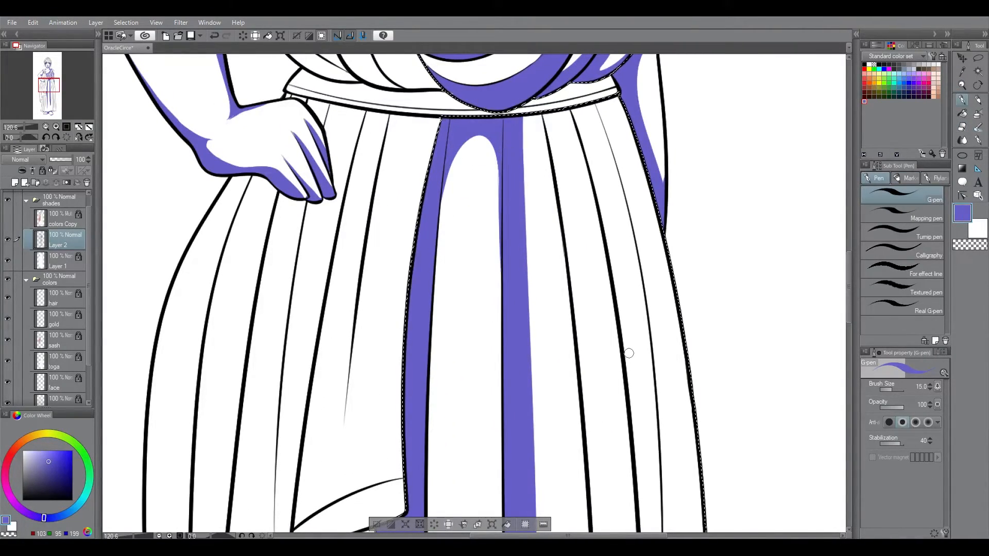
{"action": "key", "text": "ctrl+0"}
Step: Undo a stray stroke, then outline and fill the shadow on the first pleat beneath the sash's ruffled edge
{"action": "scroll", "coordinate": [682, 183], "scroll_direction": "down", "scroll_amount": 2}
{"action": "left_click", "coordinate": [962, 85]}
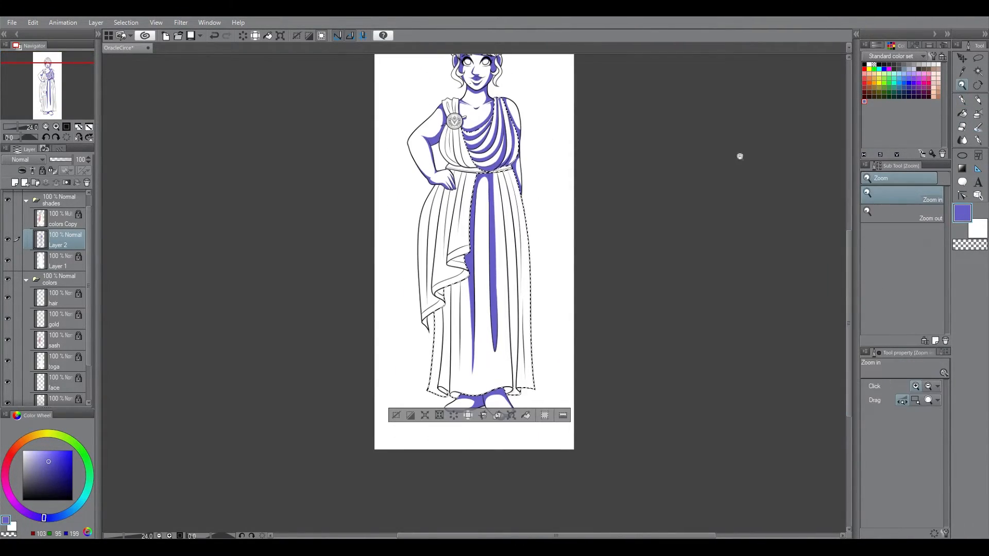
{"action": "left_click_drag", "start_coordinate": [462, 335], "coordinate": [520, 335]}
{"action": "key", "text": "ctrl+z"}
{"action": "left_click_drag", "start_coordinate": [441, 192], "coordinate": [454, 457]}
{"action": "key", "text": "e"}
{"action": "key", "text": "g"}
{"action": "left_click", "coordinate": [451, 216]}
{"action": "key", "text": "p"}
Step: Outline and fill the next lower pleat's shadow and fill the turned-up underside of the skirt hem
{"action": "left_click_drag", "start_coordinate": [422, 200], "coordinate": [413, 477]}
{"action": "key", "text": "e"}
{"action": "key", "text": "g"}
{"action": "left_click", "coordinate": [427, 392]}
{"action": "left_click", "coordinate": [410, 483]}
{"action": "left_click", "coordinate": [616, 482]}
{"action": "left_click_drag", "start_coordinate": [428, 220], "coordinate": [449, 221]}
Step: Draw and fill the shadow on the narrow outer pleat below the sash's tip, and undo the last change
{"action": "key", "text": "p"}
{"action": "mouse_move", "coordinate": [849, 386]}
{"action": "left_mouse_down"}
{"action": "mouse_move", "coordinate": [845, 372]}
{"action": "mouse_move", "coordinate": [846, 405]}
{"action": "left_mouse_up"}
{"action": "left_click_drag", "start_coordinate": [394, 178], "coordinate": [361, 496]}
{"action": "left_click", "coordinate": [963, 113]}
{"action": "left_click", "coordinate": [384, 402]}
{"action": "left_click", "coordinate": [962, 100]}
{"action": "key", "text": "ctrl+z"}
Step: Fill and round off the cast shadows on the pleats directly beneath the sash's ruffled edge with a 20 px pen
{"action": "scroll", "coordinate": [395, 197], "scroll_direction": "up", "scroll_amount": 5}
{"action": "key", "text": "g"}
{"action": "left_click", "coordinate": [482, 285]}
{"action": "left_click", "coordinate": [441, 296]}
{"action": "left_click", "coordinate": [411, 320]}
{"action": "key", "text": "p"}
{"action": "left_click_drag", "start_coordinate": [498, 278], "coordinate": [440, 323]}
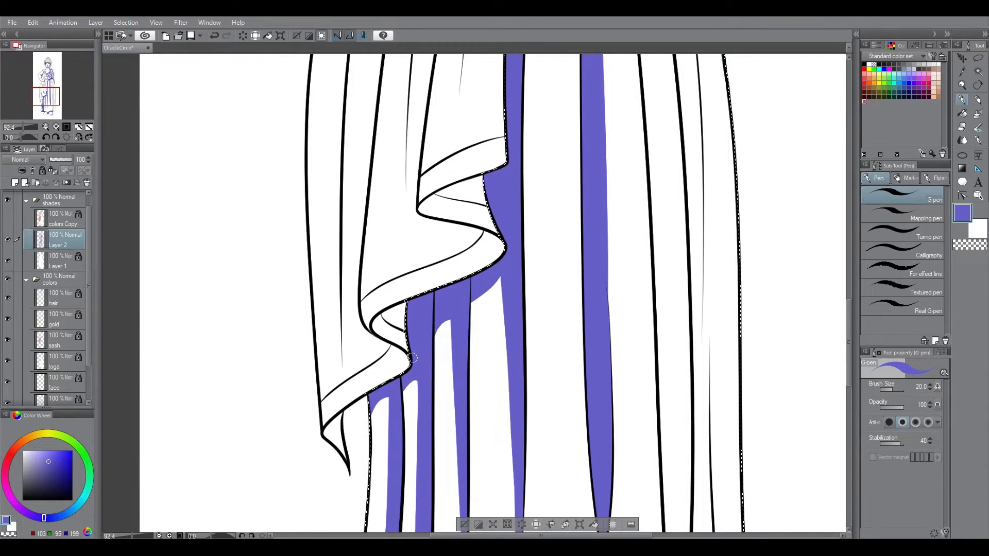
{"action": "left_click_drag", "start_coordinate": [397, 398], "coordinate": [371, 424]}
{"action": "mouse_move", "coordinate": [850, 306]}
{"action": "left_mouse_down"}
{"action": "mouse_move", "coordinate": [852, 252]}
{"action": "mouse_move", "coordinate": [850, 311]}
{"action": "left_mouse_up"}
Step: Outline and fill a long shadow from belt to hem along the pleat line beside the pointed central pleat
{"action": "key", "text": "ctrl+minus"}
{"action": "key", "text": "ctrl+minus"}
{"action": "key", "text": "ctrl+minus"}
{"action": "left_click_drag", "start_coordinate": [484, 383], "coordinate": [489, 309]}
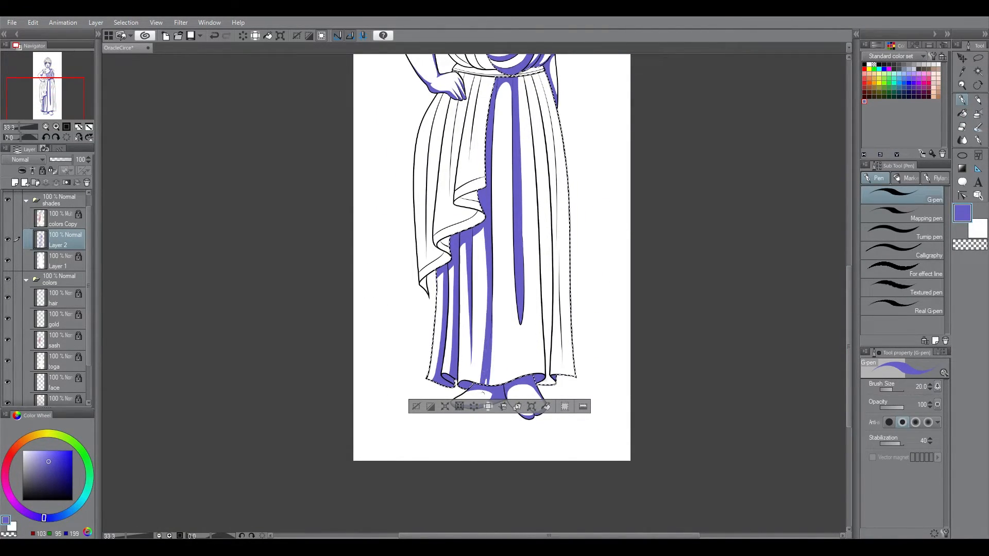
{"action": "mouse_move", "coordinate": [519, 106]}
{"action": "left_mouse_down"}
{"action": "mouse_move", "coordinate": [554, 247]}
{"action": "mouse_move", "coordinate": [526, 367]}
{"action": "left_mouse_up"}
{"action": "key", "text": "ctrl+z"}
{"action": "left_click_drag", "start_coordinate": [520, 102], "coordinate": [530, 375]}
{"action": "left_click", "coordinate": [962, 113]}
{"action": "left_click", "coordinate": [537, 288]}
Step: Erase a narrow highlight between the two long pleat shadows, then widen and fill the shadow toward the hem
{"action": "mouse_move", "coordinate": [849, 309]}
{"action": "left_mouse_down"}
{"action": "mouse_move", "coordinate": [846, 338]}
{"action": "mouse_move", "coordinate": [849, 273]}
{"action": "left_mouse_up"}
{"action": "left_click", "coordinate": [962, 85]}
{"action": "left_click", "coordinate": [962, 126]}
{"action": "left_click_drag", "start_coordinate": [521, 223], "coordinate": [528, 395]}
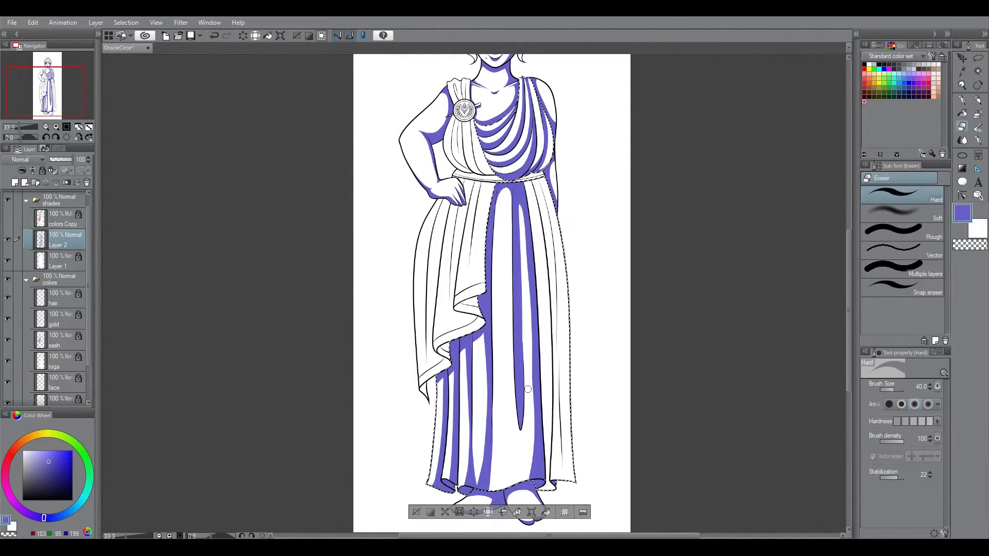
{"action": "scroll", "coordinate": [525, 329], "scroll_direction": "down", "scroll_amount": 3}
{"action": "key", "text": "p"}
{"action": "left_click_drag", "start_coordinate": [533, 315], "coordinate": [517, 426]}
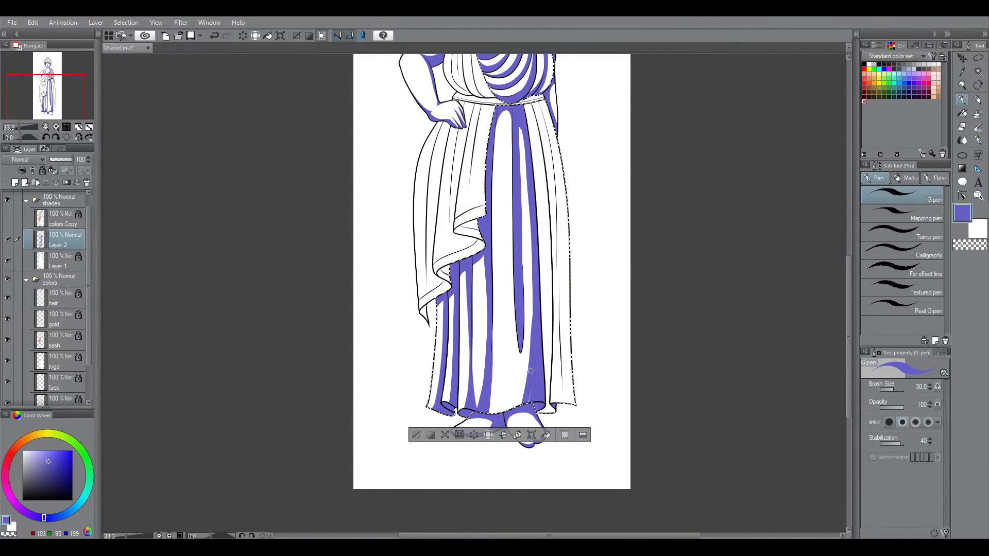
{"action": "key", "text": "ctrl+z"}
{"action": "left_click", "coordinate": [961, 115]}
{"action": "left_click", "coordinate": [546, 378]}
Step: Undo the first stroke and shade the neighbouring pleat's upper and lower ends with a 30 px pen
{"action": "scroll", "coordinate": [546, 268], "scroll_direction": "up", "scroll_amount": 2}
{"action": "key", "text": "p"}
{"action": "scroll", "coordinate": [548, 268], "scroll_direction": "up", "scroll_amount": 3}
{"action": "left_click_drag", "start_coordinate": [534, 154], "coordinate": [544, 433]}
{"action": "key", "text": "ctrl+z"}
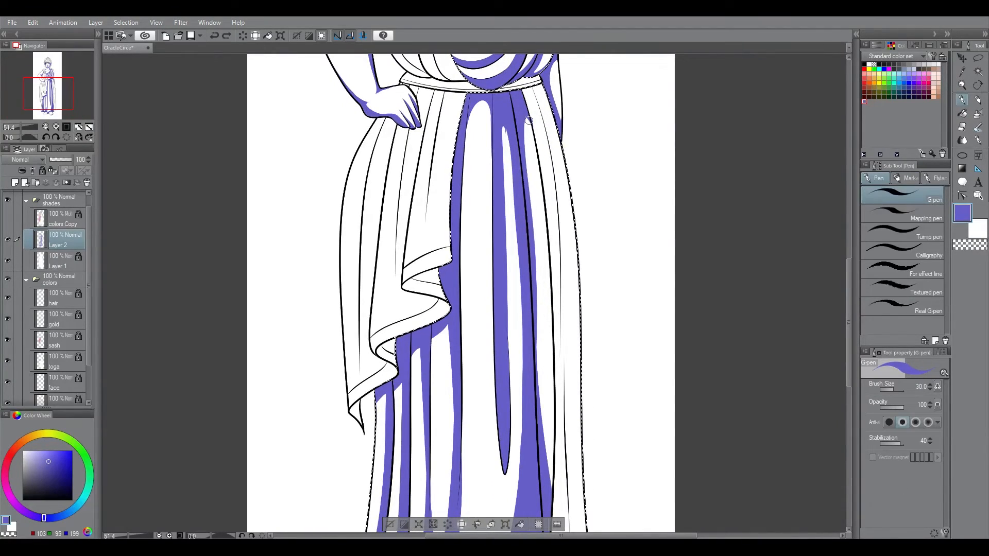
{"action": "left_click_drag", "start_coordinate": [554, 330], "coordinate": [552, 482]}
{"action": "scroll", "coordinate": [550, 361], "scroll_direction": "down", "scroll_amount": 2}
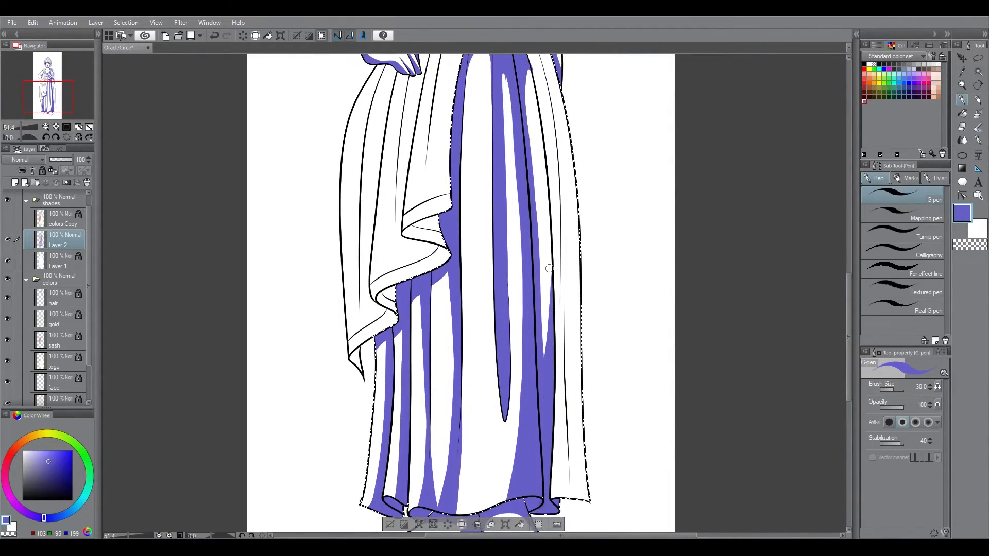
{"action": "scroll", "coordinate": [551, 283], "scroll_direction": "up", "scroll_amount": 3}
{"action": "scroll", "coordinate": [550, 284], "scroll_direction": "up", "scroll_amount": 2}
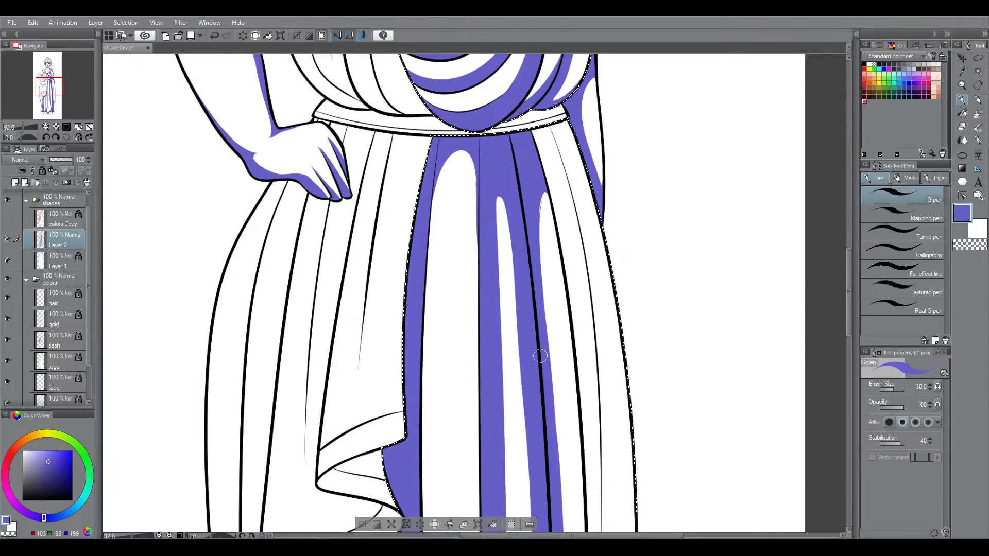
{"action": "scroll", "coordinate": [596, 123], "scroll_direction": "down", "scroll_amount": 5}
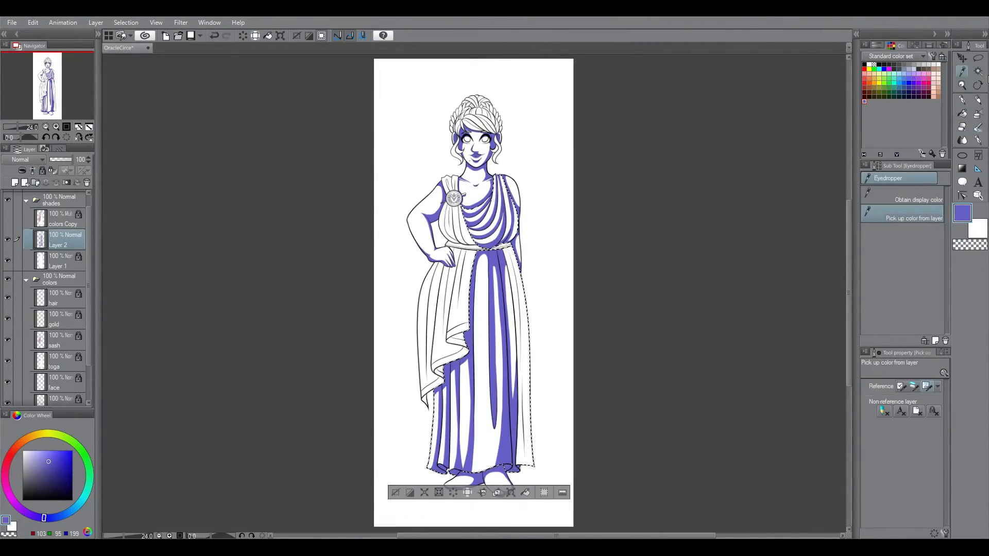
Step: Shade the next pleat toward the skirt's outer side from the belt downward with a 30 px pen
{"action": "scroll", "coordinate": [515, 273], "scroll_direction": "up", "scroll_amount": 5}
{"action": "scroll", "coordinate": [515, 273], "scroll_direction": "down", "scroll_amount": 2}
{"action": "left_click_drag", "start_coordinate": [506, 176], "coordinate": [546, 325]}
{"action": "left_click_drag", "start_coordinate": [540, 263], "coordinate": [549, 394]}
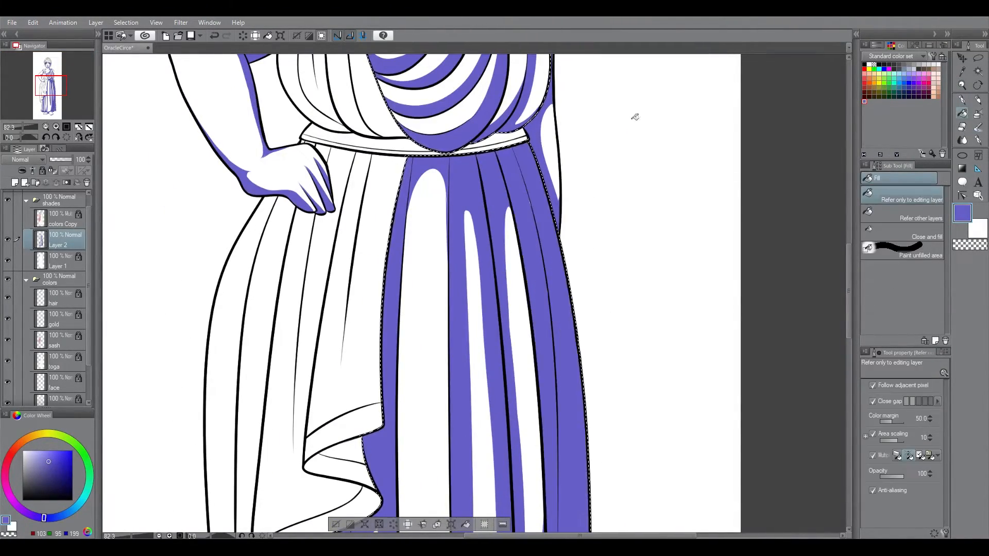
{"action": "left_click", "coordinate": [850, 384]}
{"action": "left_click_drag", "start_coordinate": [850, 381], "coordinate": [850, 302]}
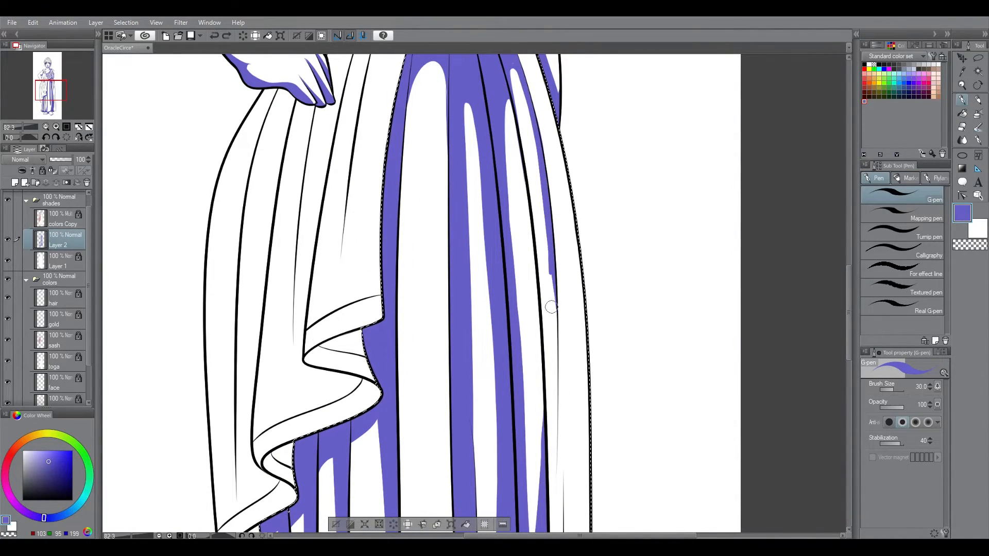
{"action": "key", "text": "e"}
{"action": "key", "text": "p"}
{"action": "key", "text": "ctrl+0"}
{"action": "key", "text": "slash"}
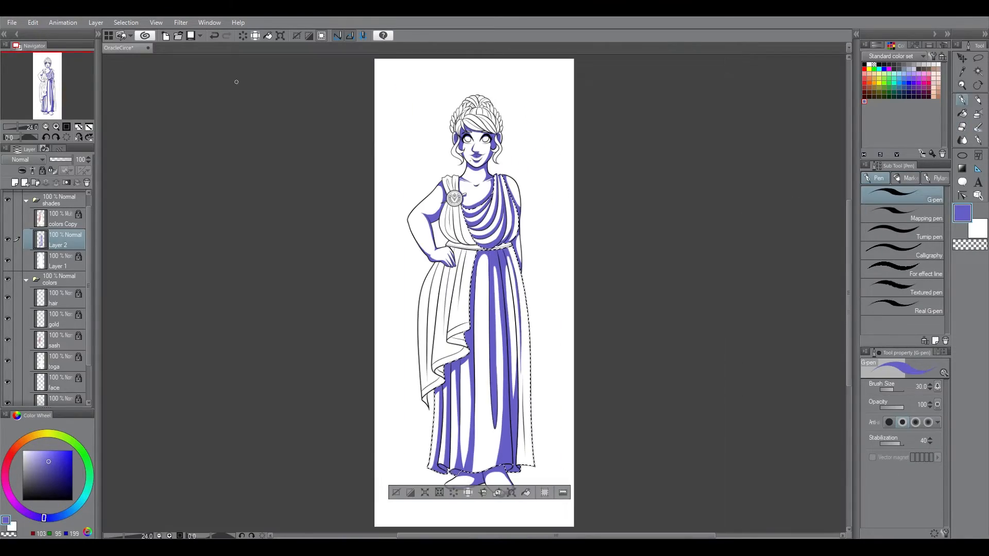
Step: Undo the last stroke, then outline and fill the shadow on the skirt's outermost pleat below the belt
{"action": "left_click_drag", "start_coordinate": [453, 330], "coordinate": [546, 484]}
{"action": "key", "text": "g"}
{"action": "left_click_drag", "start_coordinate": [850, 365], "coordinate": [850, 288]}
{"action": "key", "text": "p"}
{"action": "left_click_drag", "start_coordinate": [514, 246], "coordinate": [509, 194]}
{"action": "key", "text": "ctrl+z"}
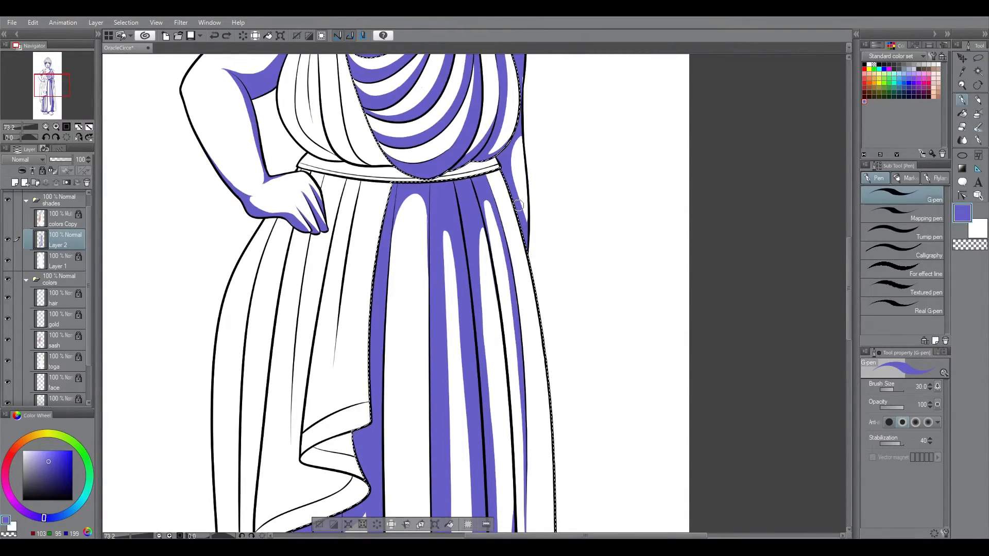
{"action": "mouse_move", "coordinate": [518, 269]}
{"action": "left_mouse_down"}
{"action": "mouse_move", "coordinate": [510, 212]}
{"action": "mouse_move", "coordinate": [557, 455]}
{"action": "left_mouse_up"}
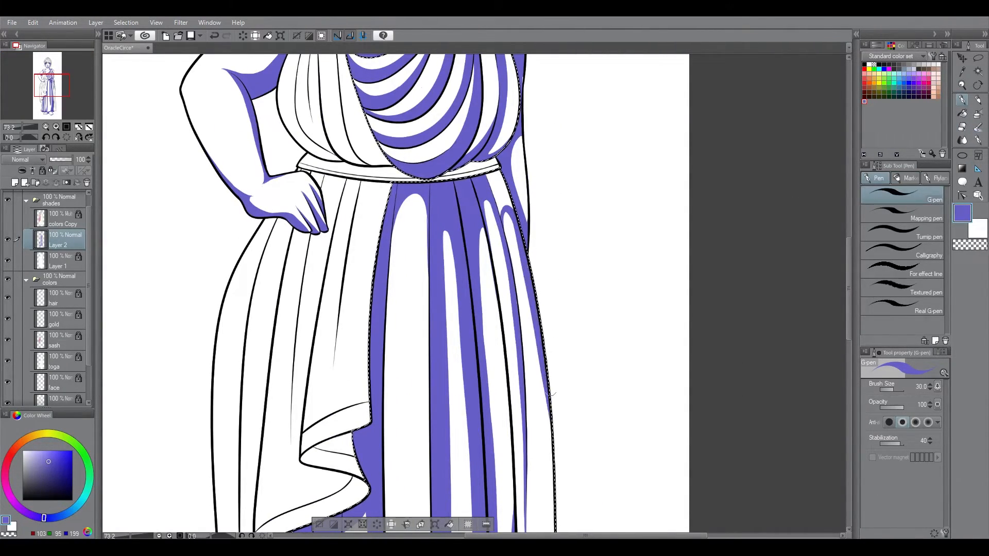
{"action": "key", "text": "g"}
{"action": "left_click_drag", "start_coordinate": [849, 289], "coordinate": [849, 335]}
Step: Extend the outermost pleat's shadow down to the hem and shade the inner line of the neighbouring pleat
{"action": "key", "text": "p"}
{"action": "key", "text": "ctrl+minus"}
{"action": "key", "text": "ctrl+minus"}
{"action": "mouse_move", "coordinate": [522, 437]}
{"action": "left_mouse_down"}
{"action": "mouse_move", "coordinate": [519, 281]}
{"action": "mouse_move", "coordinate": [527, 515]}
{"action": "left_mouse_up"}
{"action": "mouse_move", "coordinate": [849, 306]}
{"action": "left_mouse_down"}
{"action": "mouse_move", "coordinate": [843, 347]}
{"action": "mouse_move", "coordinate": [844, 338]}
{"action": "left_mouse_up"}
{"action": "left_click_drag", "start_coordinate": [517, 358], "coordinate": [522, 405]}
{"action": "left_click_drag", "start_coordinate": [849, 356], "coordinate": [849, 332]}
{"action": "left_click_drag", "start_coordinate": [428, 128], "coordinate": [434, 441]}
Step: Refine the lower skirt shadows with the eraser and a 50 px pen, adding a thin tapering shadow on the centre panel
{"action": "key", "text": "ctrl+0"}
{"action": "key", "text": "ctrl+space"}
{"action": "left_click_drag", "start_coordinate": [477, 318], "coordinate": [525, 342]}
{"action": "key", "text": "e"}
{"action": "key", "text": "p"}
{"action": "left_click_drag", "start_coordinate": [849, 297], "coordinate": [849, 365]}
{"action": "key", "text": "e"}
{"action": "left_click_drag", "start_coordinate": [501, 388], "coordinate": [497, 464]}
{"action": "key", "text": "p"}
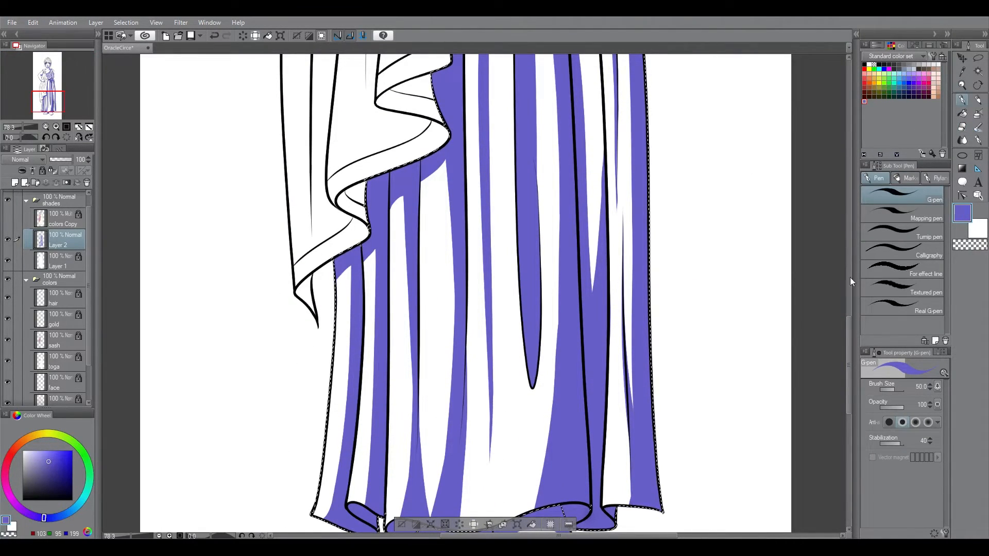
{"action": "key", "text": "ctrl+0"}
Step: Select the diagonal drape's area and shade its gathered folds above the brooch with a 17 px pen and fills
{"action": "left_click", "coordinate": [40, 340], "text": "ctrl"}
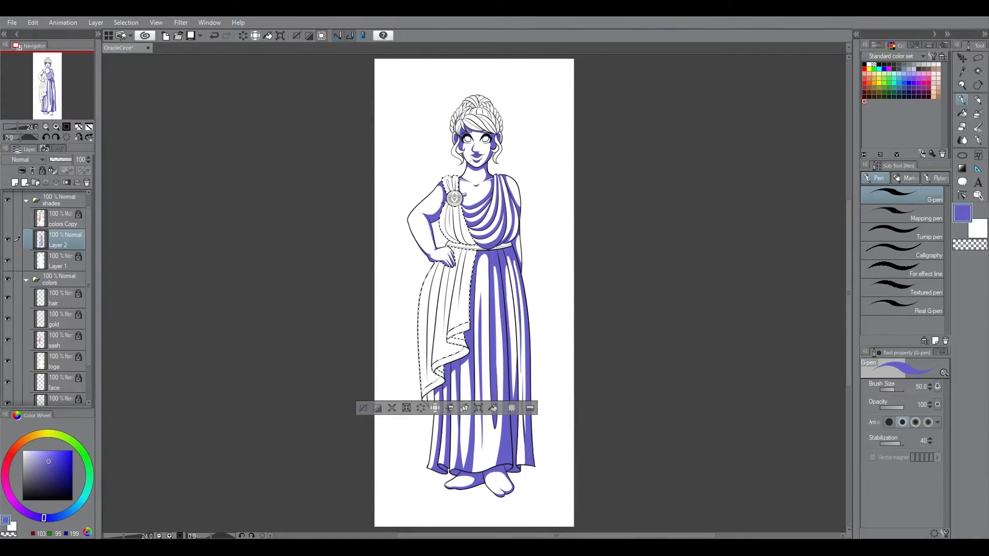
{"action": "key", "text": "ctrl+space"}
{"action": "left_click_drag", "start_coordinate": [456, 181], "coordinate": [664, 39]}
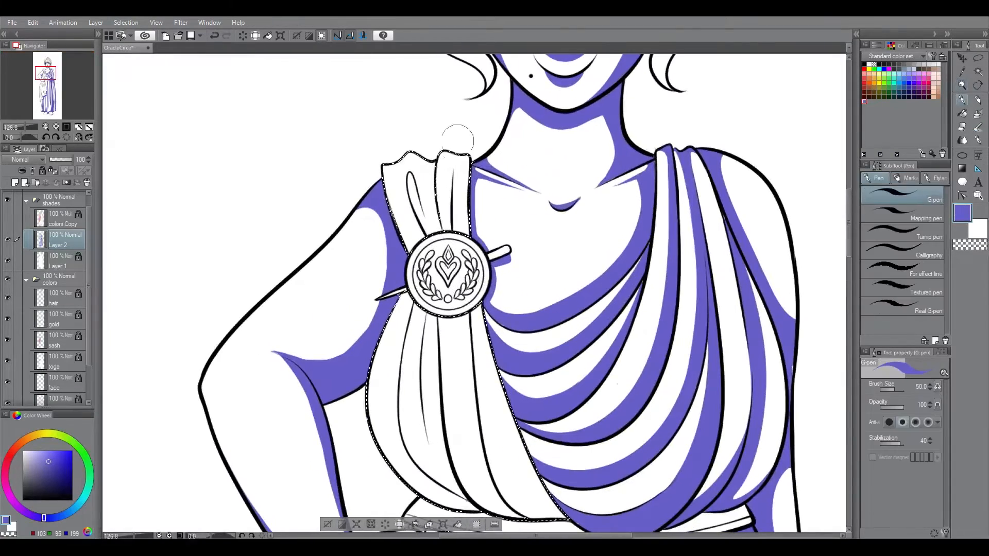
{"action": "key", "text": "bracketleft"}
{"action": "key", "text": "bracketleft"}
{"action": "key", "text": "g"}
{"action": "mouse_move", "coordinate": [426, 161]}
{"action": "left_mouse_down"}
{"action": "mouse_move", "coordinate": [436, 231]}
{"action": "mouse_move", "coordinate": [431, 198]}
{"action": "left_mouse_up"}
{"action": "left_click", "coordinate": [429, 211]}
{"action": "key", "text": "p"}
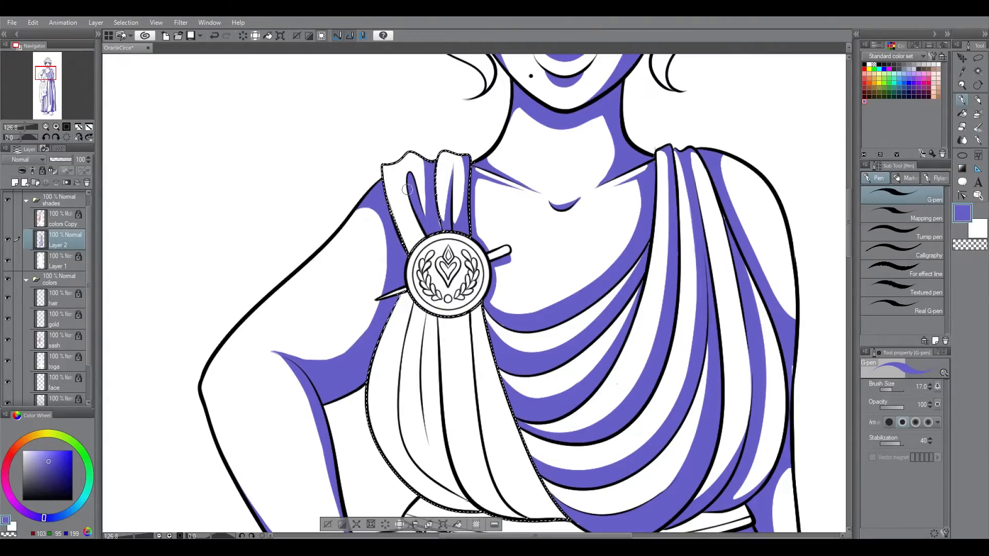
Step: Shade the drape's folds directly below the brooch down to the belt with a 17 px pen, undoing the last stroke
{"action": "scroll", "coordinate": [414, 179], "scroll_direction": "down", "scroll_amount": 5}
{"action": "scroll", "coordinate": [497, 296], "scroll_direction": "up", "scroll_amount": 3}
{"action": "left_click_drag", "start_coordinate": [463, 302], "coordinate": [500, 404]}
{"action": "key", "text": "g"}
{"action": "left_click", "coordinate": [473, 289]}
{"action": "key", "text": "p"}
{"action": "left_click_drag", "start_coordinate": [420, 193], "coordinate": [412, 288]}
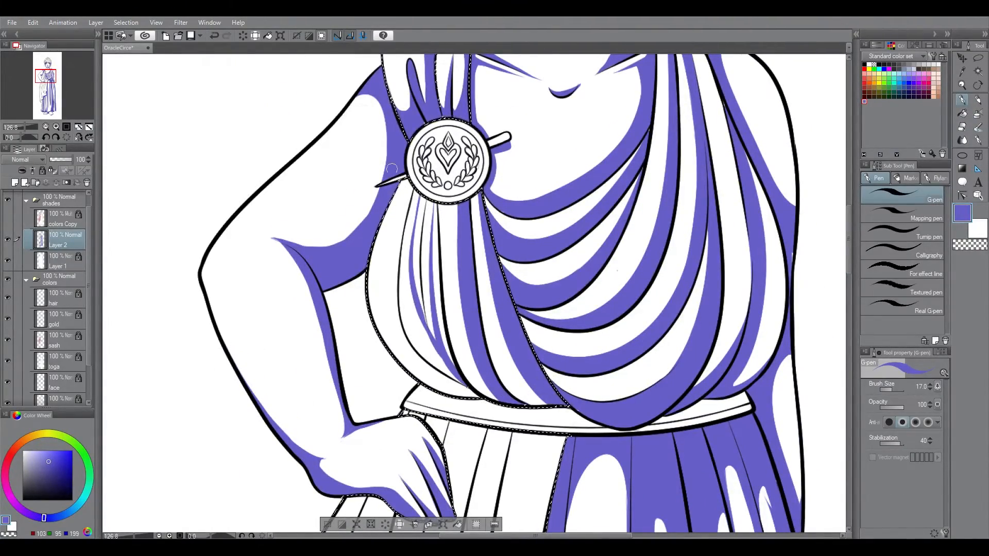
{"action": "key", "text": "ctrl+z"}
Step: Fill the narrow inner fold shadows below the brooch, then outline and fill the shadow of the drape's outer bodice fold
{"action": "left_click", "coordinate": [962, 114]}
{"action": "left_click", "coordinate": [417, 245]}
{"action": "left_click", "coordinate": [436, 263]}
{"action": "left_click", "coordinate": [962, 127]}
{"action": "left_click", "coordinate": [962, 101]}
{"action": "left_click_drag", "start_coordinate": [405, 194], "coordinate": [458, 396]}
{"action": "left_click", "coordinate": [962, 114]}
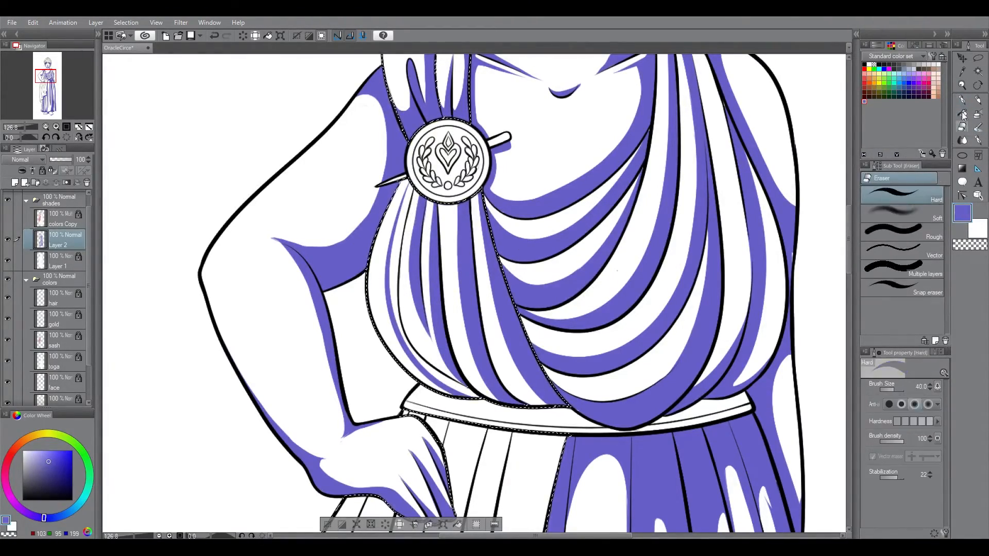
{"action": "left_click", "coordinate": [393, 281]}
{"action": "left_click", "coordinate": [962, 101]}
Step: Add rounded shadows to the folds right under the brooch's lower edge with a 12 px pen and fill them
{"action": "key", "text": "["}
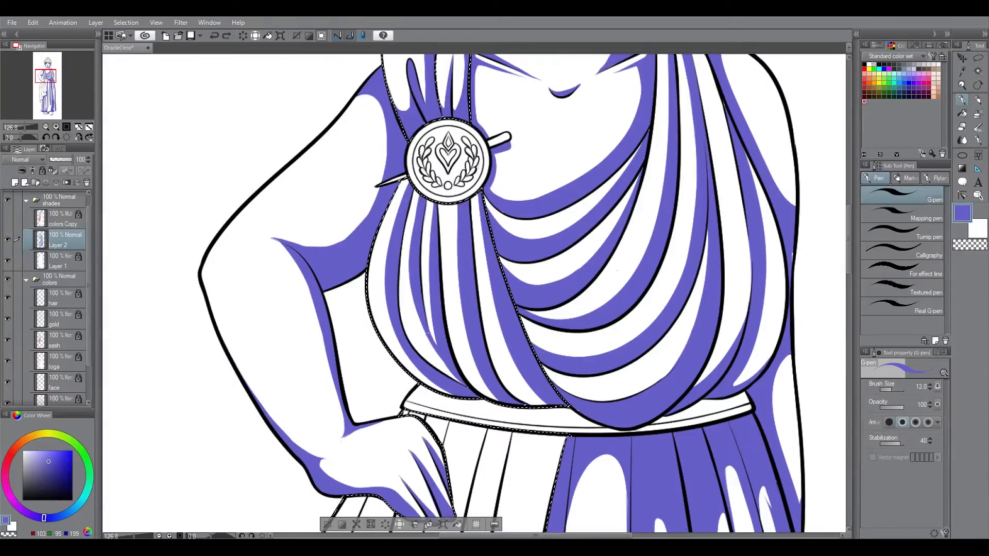
{"action": "left_click_drag", "start_coordinate": [443, 211], "coordinate": [456, 221]}
{"action": "left_click_drag", "start_coordinate": [473, 221], "coordinate": [480, 212]}
{"action": "left_click", "coordinate": [962, 114]}
{"action": "left_click", "coordinate": [448, 208]}
{"action": "left_click", "coordinate": [476, 202]}
{"action": "left_click", "coordinate": [963, 101]}
Step: Outline and fill a long shadow along the drape's front edge from the belt to the hem trim with a 15 px pen
{"action": "left_click_drag", "start_coordinate": [849, 261], "coordinate": [852, 321]}
{"action": "key", "text": "ctrl+minus"}
{"action": "key", "text": "ctrl+minus"}
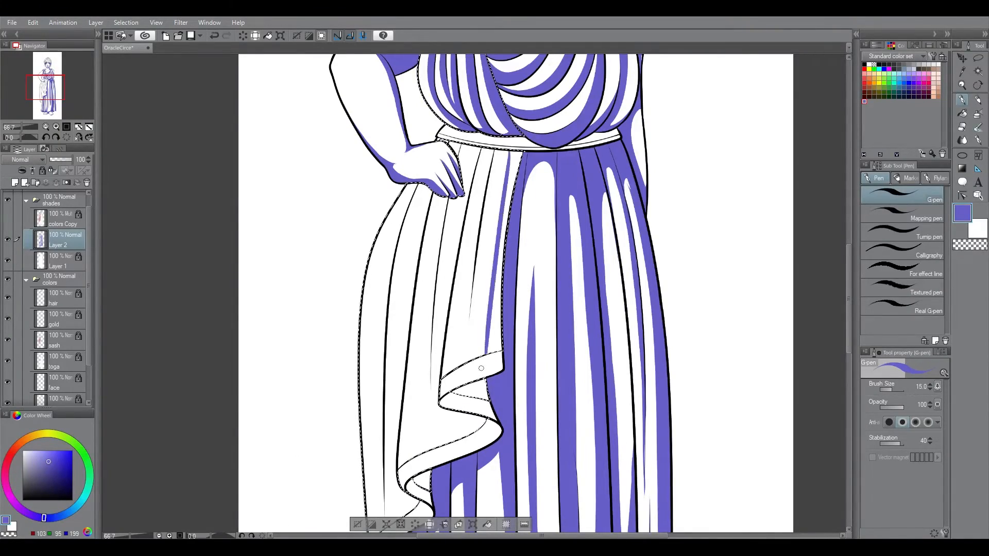
{"action": "left_click_drag", "start_coordinate": [493, 163], "coordinate": [484, 356]}
{"action": "left_click", "coordinate": [962, 114]}
{"action": "left_click", "coordinate": [496, 268]}
{"action": "left_click", "coordinate": [962, 100]}
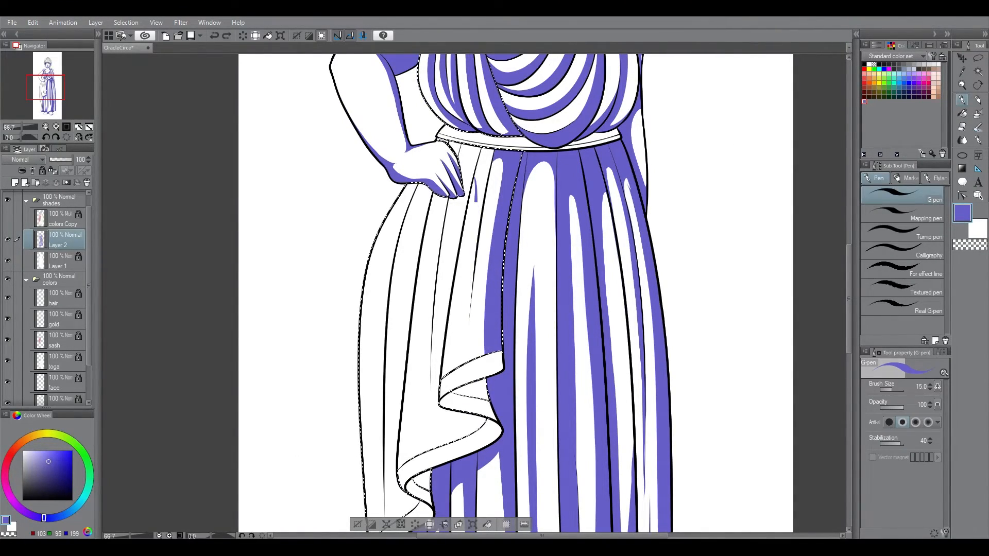
Step: Fill the shadow at the top of the drape's next fold below the belt and the underside of its upper ruffle
{"action": "left_click", "coordinate": [962, 114]}
{"action": "left_click", "coordinate": [485, 167]}
{"action": "left_click", "coordinate": [962, 101]}
{"action": "left_click", "coordinate": [962, 114]}
{"action": "left_click", "coordinate": [474, 392]}
Step: Outline and fill the shadow of the drape's fold running down from beneath the hand toward the ruffle
{"action": "mouse_move", "coordinate": [849, 327]}
{"action": "left_mouse_down"}
{"action": "mouse_move", "coordinate": [846, 347]}
{"action": "mouse_move", "coordinate": [849, 317]}
{"action": "left_mouse_up"}
{"action": "left_click", "coordinate": [963, 100]}
{"action": "left_click_drag", "start_coordinate": [429, 363], "coordinate": [430, 444]}
{"action": "left_click", "coordinate": [962, 114]}
{"action": "left_click", "coordinate": [437, 281]}
{"action": "left_click", "coordinate": [455, 195]}
{"action": "left_click", "coordinate": [962, 100]}
Step: Extend the shading into the lower ruffle and shade the drape's outer hip folds with a 17 px pen
{"action": "left_click_drag", "start_coordinate": [849, 288], "coordinate": [849, 294]}
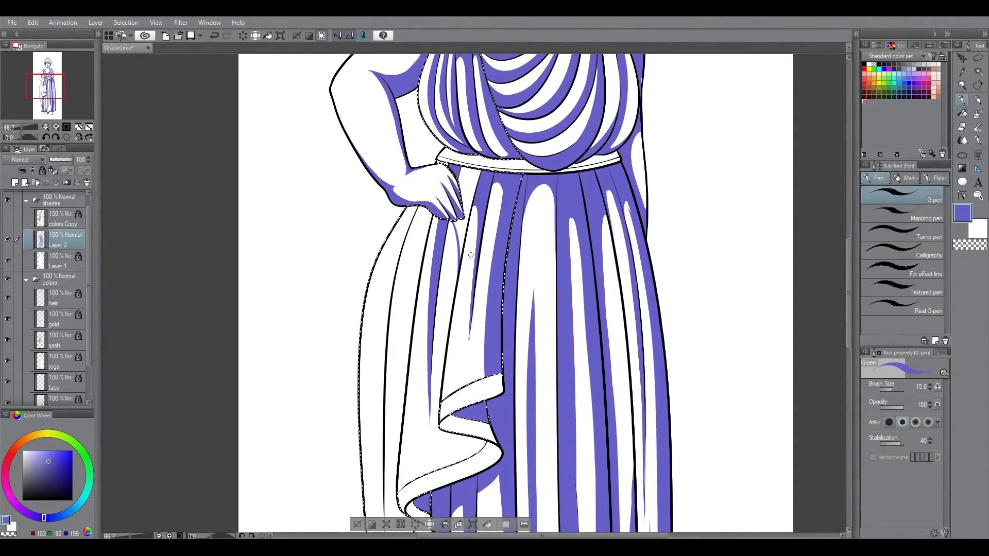
{"action": "left_click_drag", "start_coordinate": [848, 227], "coordinate": [853, 243]}
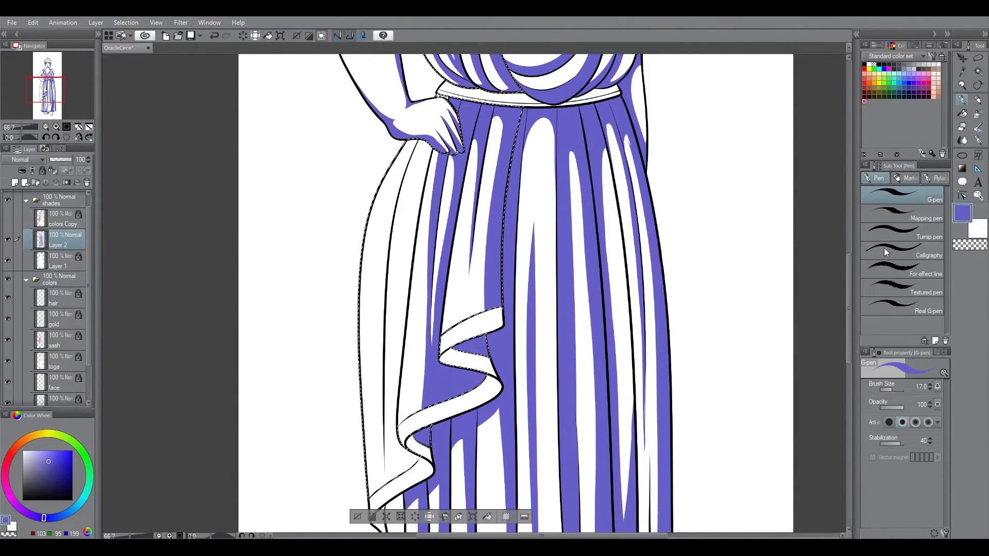
{"action": "scroll", "coordinate": [848, 301], "scroll_direction": "down", "scroll_amount": 2}
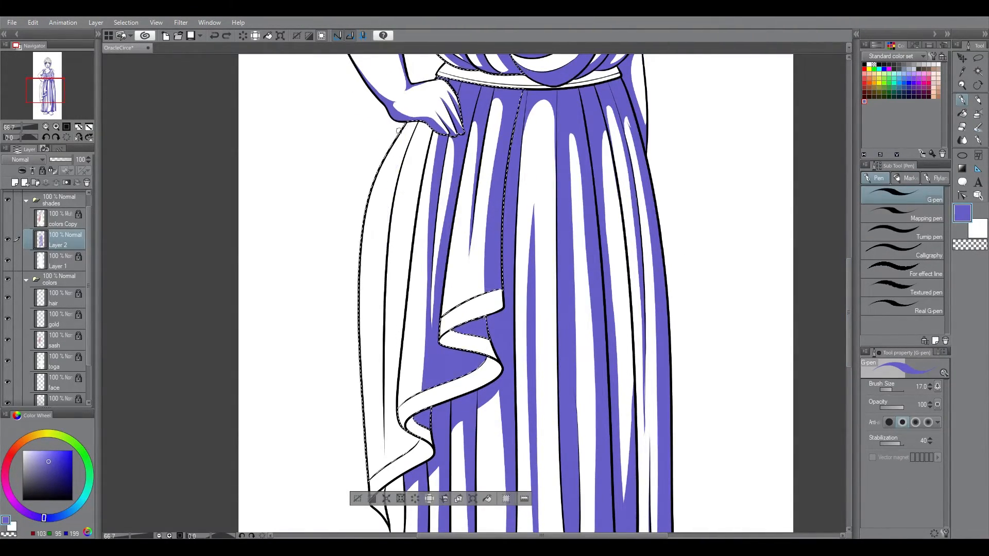
{"action": "left_click_drag", "start_coordinate": [397, 133], "coordinate": [382, 362]}
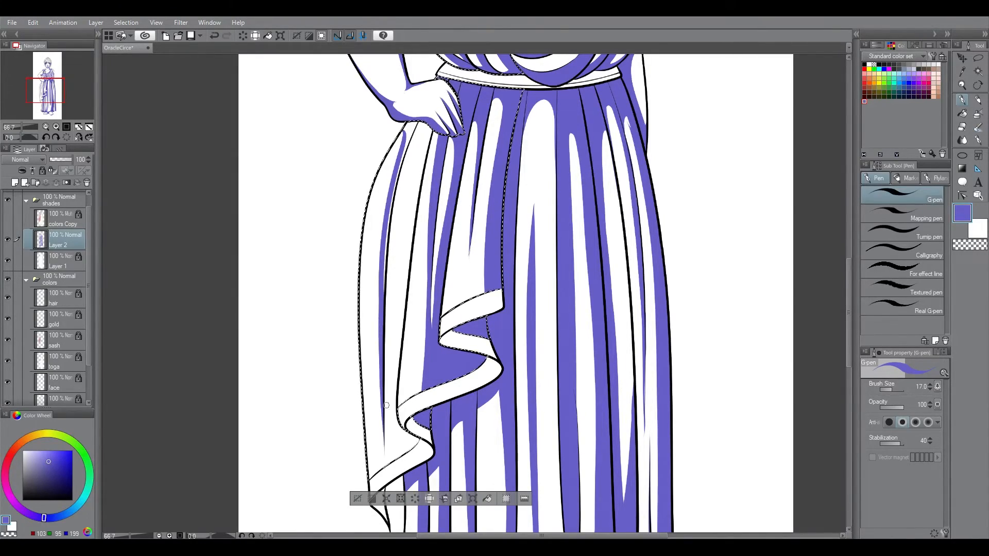
{"action": "left_click_drag", "start_coordinate": [421, 135], "coordinate": [410, 221]}
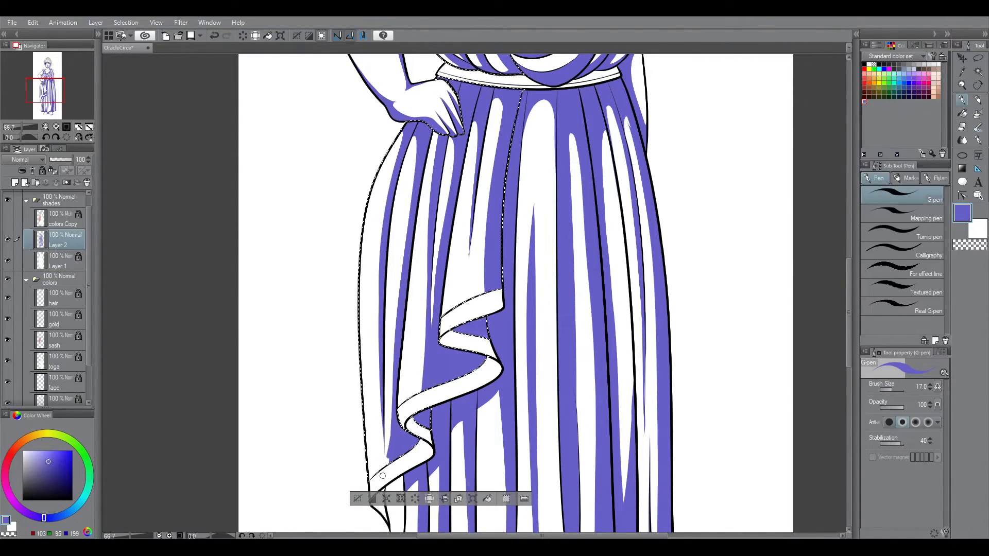
Step: Refine the drape's shoulder folds above the brooch, rounding the highlights with the pen and a 15 px hard eraser
{"action": "left_click_drag", "start_coordinate": [848, 346], "coordinate": [848, 234]}
{"action": "left_click", "coordinate": [962, 85]}
{"action": "left_click_drag", "start_coordinate": [453, 283], "coordinate": [500, 283]}
{"action": "left_click", "coordinate": [962, 99]}
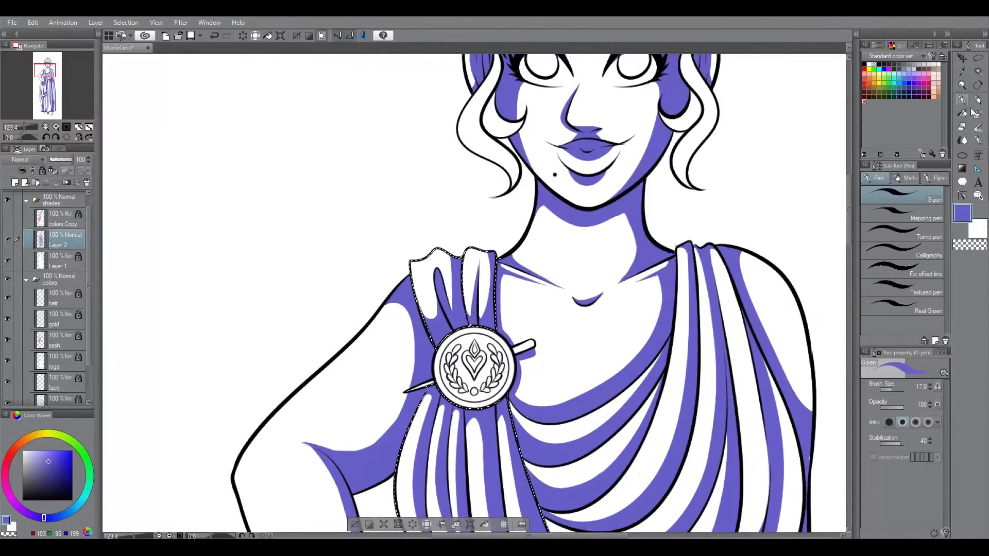
{"action": "key", "text": "e"}
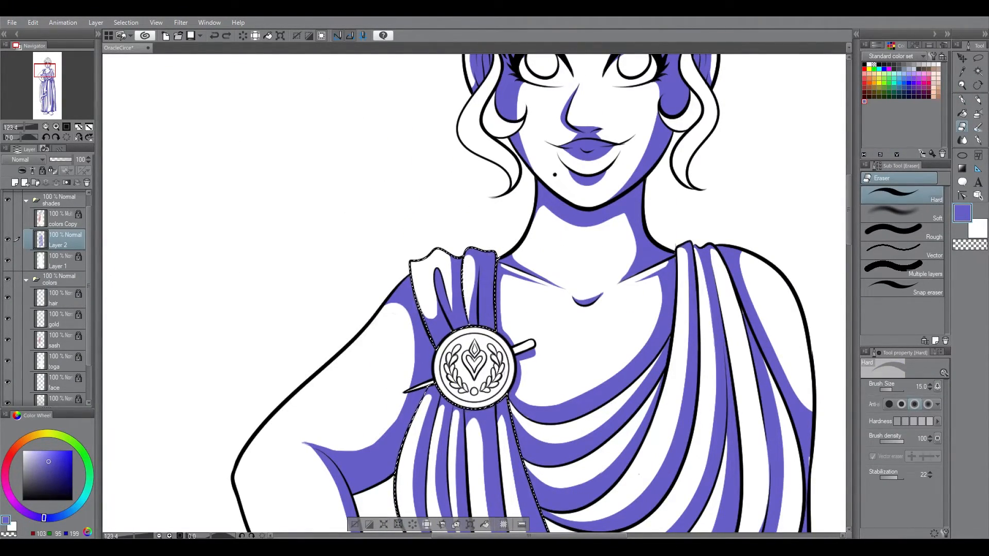
{"action": "left_click_drag", "start_coordinate": [487, 255], "coordinate": [483, 315]}
{"action": "left_click_drag", "start_coordinate": [471, 253], "coordinate": [471, 312]}
{"action": "key", "text": "p"}
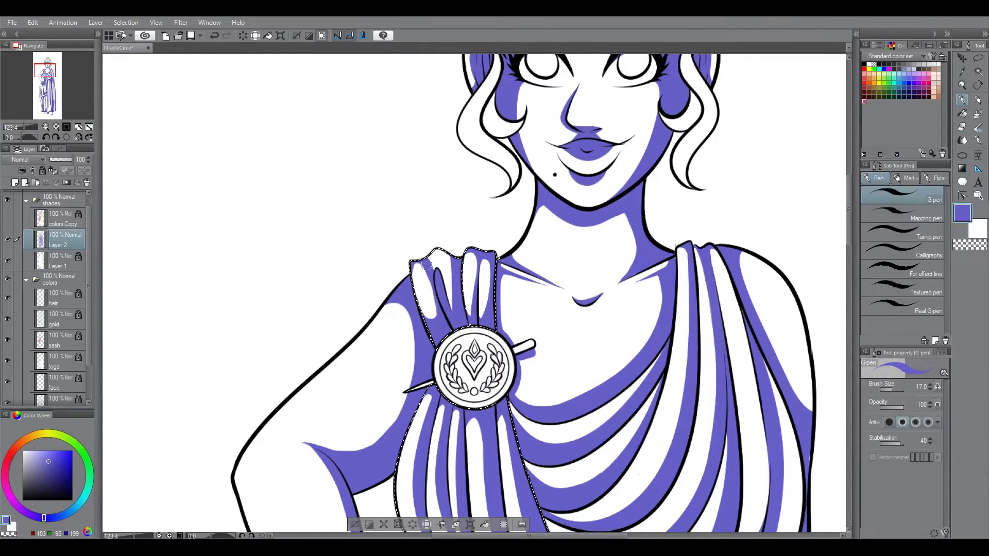
{"action": "key", "text": "e"}
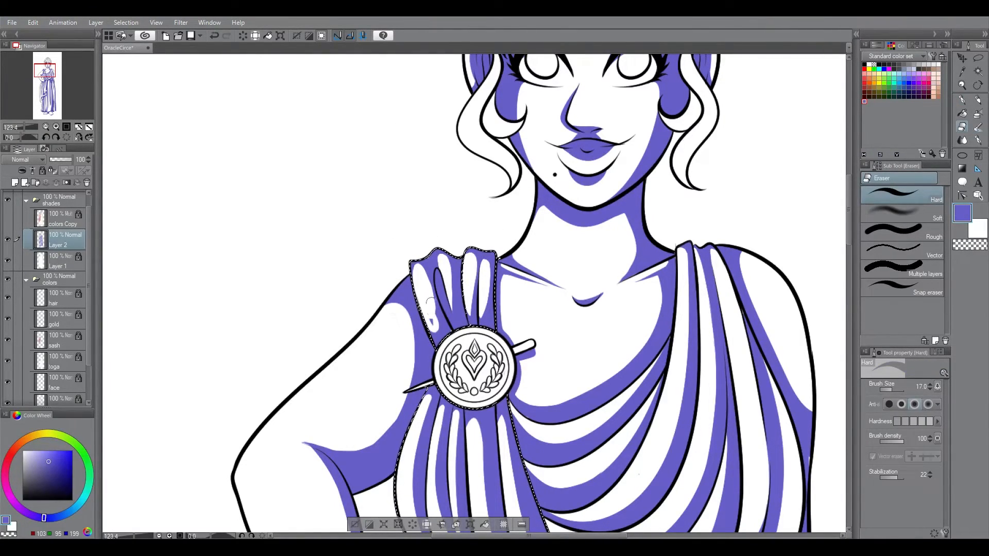
{"action": "key", "text": "p"}
{"action": "key", "text": "e"}
{"action": "key", "text": "p"}
Step: Select the trim and belt area from the sash flats and shade the upper part of the drape's hem trim at 20 px
{"action": "key", "text": "ctrl+0"}
{"action": "key", "text": "ctrl+d"}
{"action": "left_click", "coordinate": [40, 362], "text": "ctrl"}
{"action": "key", "text": "ctrl+d"}
{"action": "left_click", "coordinate": [40, 340], "text": "ctrl"}
{"action": "key", "text": "ctrl+space"}
{"action": "left_click_drag", "start_coordinate": [468, 341], "coordinate": [544, 337]}
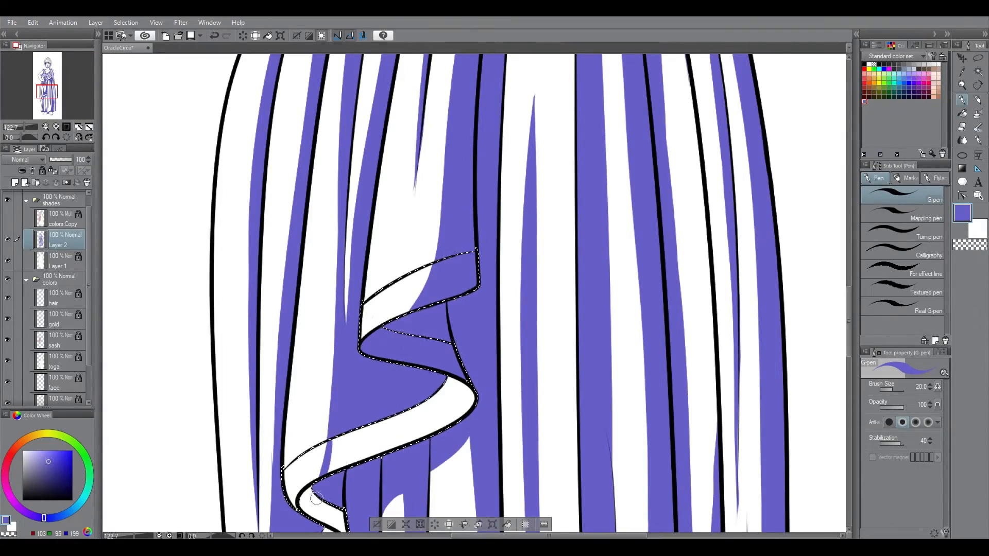
{"action": "scroll", "coordinate": [320, 487], "scroll_direction": "down", "scroll_amount": 5}
Step: Shade the lower folds of the hem trim toward the drape's pointed corner, undoing one stray stroke
{"action": "left_click_drag", "start_coordinate": [850, 336], "coordinate": [854, 217]}
{"action": "key", "text": "shift+space"}
{"action": "left_click_drag", "start_coordinate": [734, 309], "coordinate": [475, 302]}
{"action": "mouse_move", "coordinate": [358, 361]}
{"action": "left_mouse_down"}
{"action": "mouse_move", "coordinate": [348, 209]}
{"action": "mouse_move", "coordinate": [358, 376]}
{"action": "left_mouse_up"}
{"action": "key", "text": "ctrl+z"}
{"action": "left_click_drag", "start_coordinate": [849, 293], "coordinate": [849, 312]}
{"action": "left_click_drag", "start_coordinate": [408, 433], "coordinate": [366, 342]}
{"action": "key", "text": "ctrl+0"}
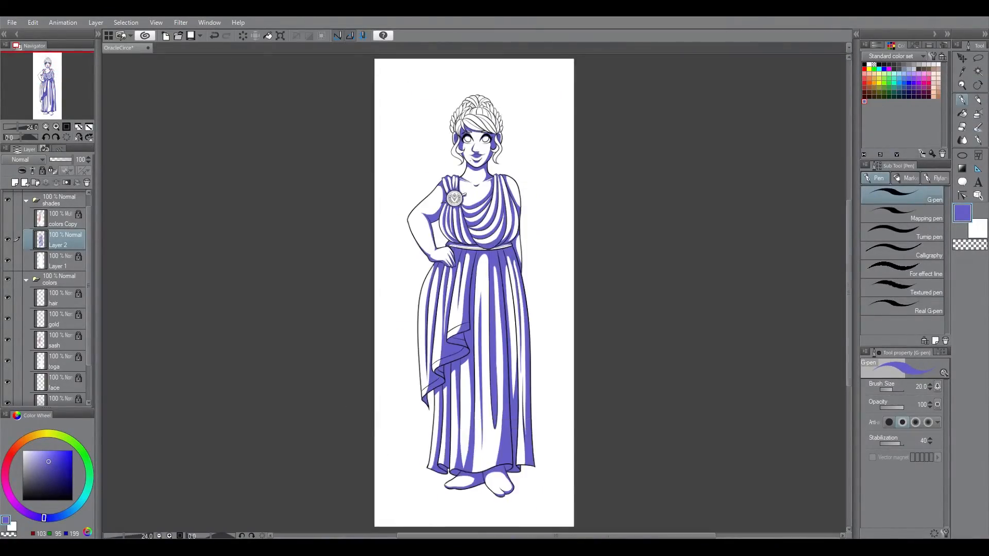
Step: Shade the belt beneath the bodice folds and at both ends with a 20 px pen, undo the last stroke and deselect
{"action": "key", "text": "ctrl+space"}
{"action": "left_click_drag", "start_coordinate": [446, 225], "coordinate": [525, 274]}
{"action": "left_click_drag", "start_coordinate": [577, 322], "coordinate": [473, 358]}
{"action": "key", "text": "ctrl+z"}
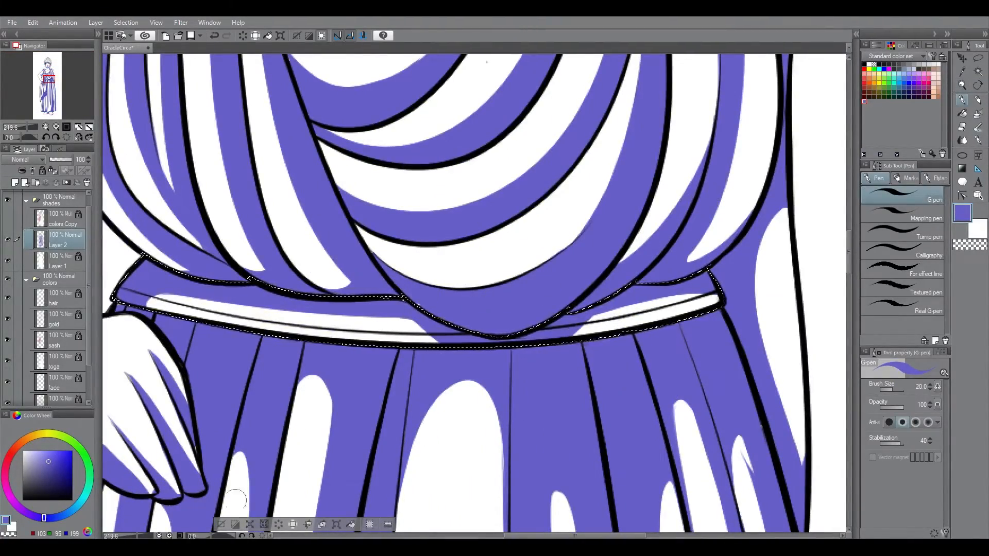
{"action": "key", "text": "ctrl+d"}
Step: Select the gold areas and shade the brooch's inner rim with an 8 px pen, undoing a faulty stroke
{"action": "left_click_drag", "start_coordinate": [849, 253], "coordinate": [849, 220]}
{"action": "left_click", "coordinate": [41, 318], "text": "ctrl"}
{"action": "left_click", "coordinate": [66, 127]}
{"action": "key", "text": "ctrl+space"}
{"action": "mouse_move", "coordinate": [477, 189]}
{"action": "left_mouse_down"}
{"action": "mouse_move", "coordinate": [493, 216]}
{"action": "mouse_move", "coordinate": [552, 234]}
{"action": "left_mouse_up"}
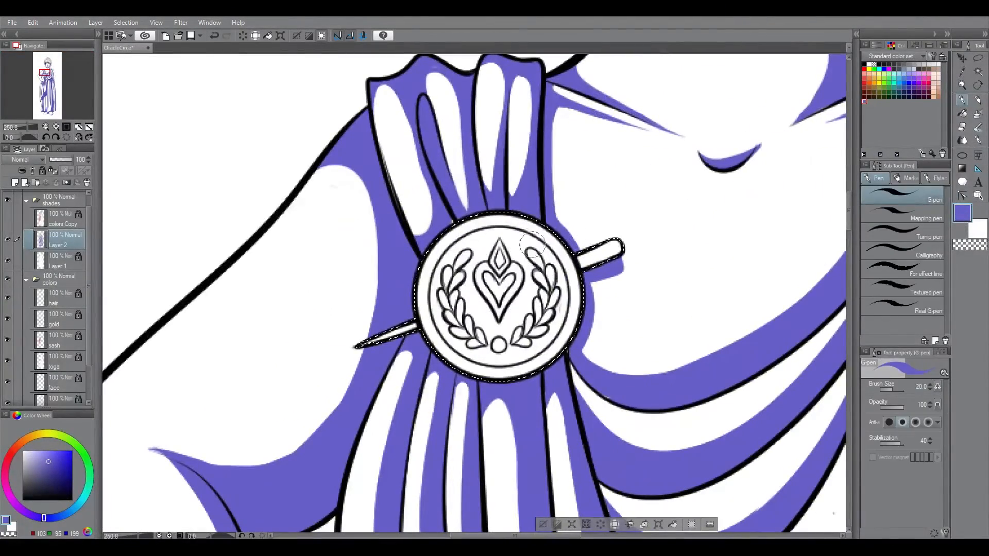
{"action": "left_click", "coordinate": [963, 127]}
{"action": "left_click", "coordinate": [962, 100]}
{"action": "key", "text": "ctrl+z"}
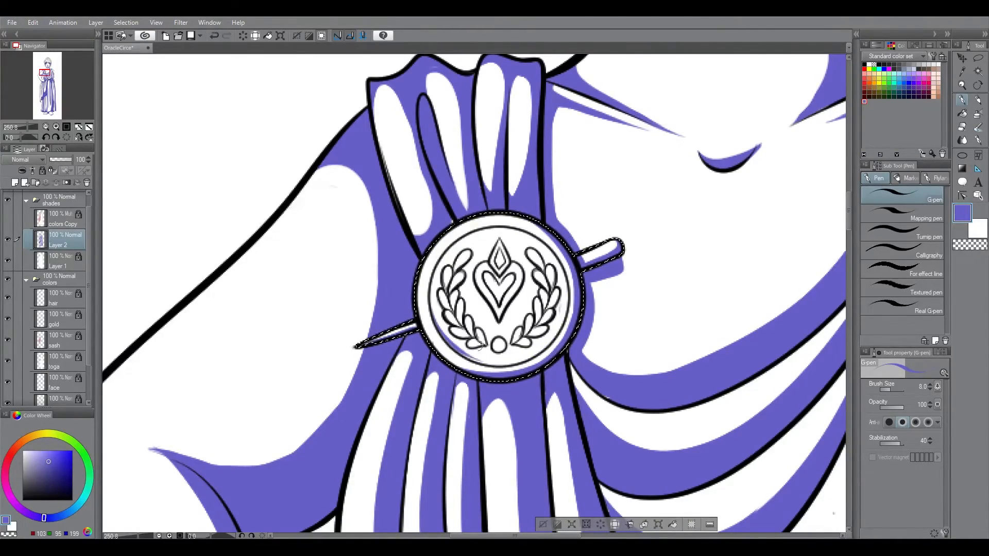
Step: Extend the shadow around the brooch's rim and shade both ends of its pin with the 8 px pen and eraser
{"action": "left_click_drag", "start_coordinate": [532, 362], "coordinate": [426, 237]}
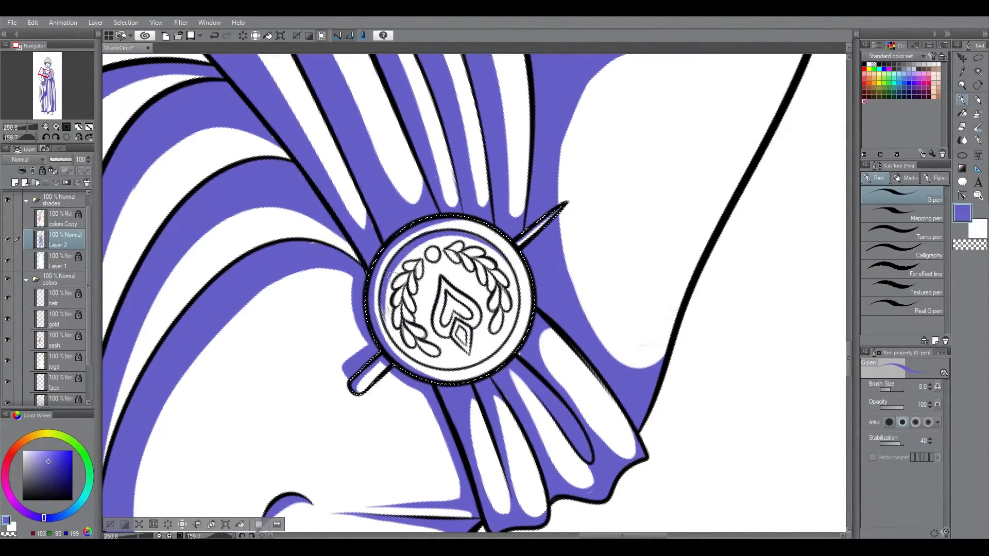
{"action": "key", "text": "e"}
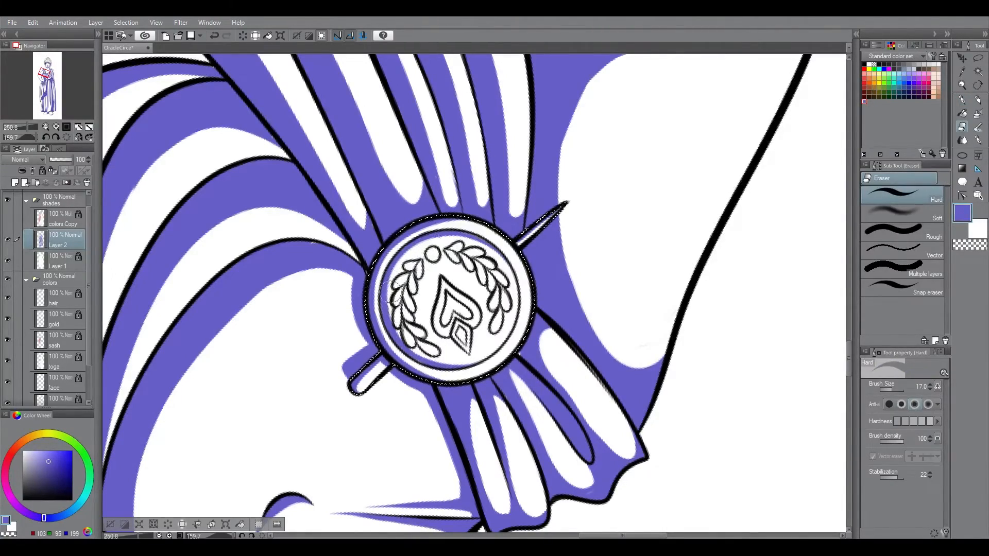
{"action": "key", "text": "p"}
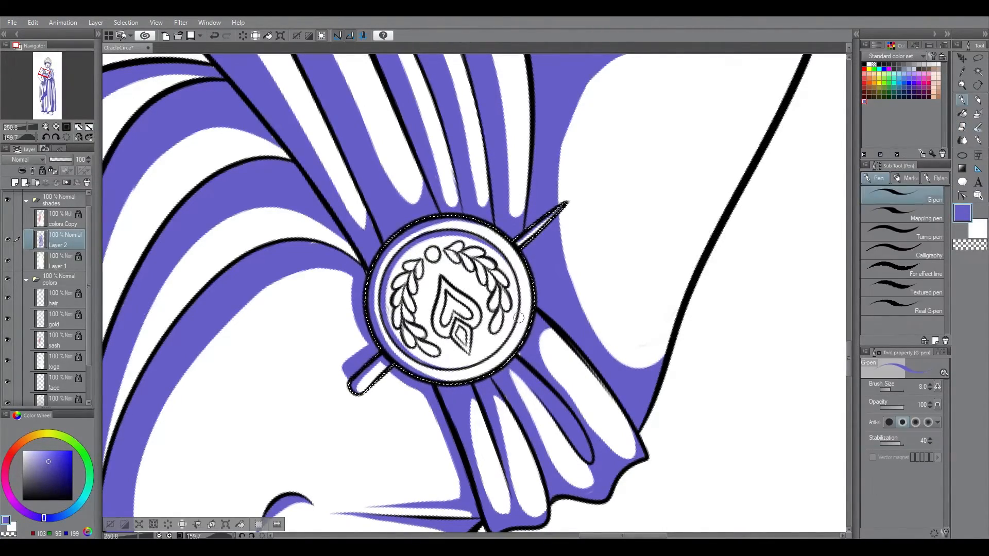
{"action": "left_click", "coordinate": [88, 137]}
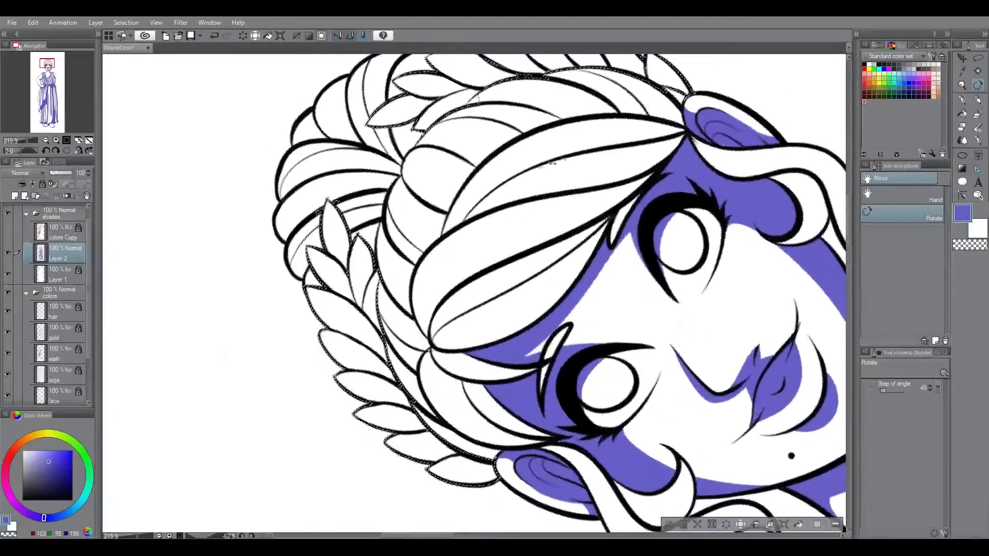
Step: Shade the topmost leaves on the left half of the laurel wreath with an 8 px pen
{"action": "key", "text": "p"}
{"action": "left_click_drag", "start_coordinate": [328, 204], "coordinate": [347, 269]}
{"action": "left_click_drag", "start_coordinate": [359, 239], "coordinate": [360, 299]}
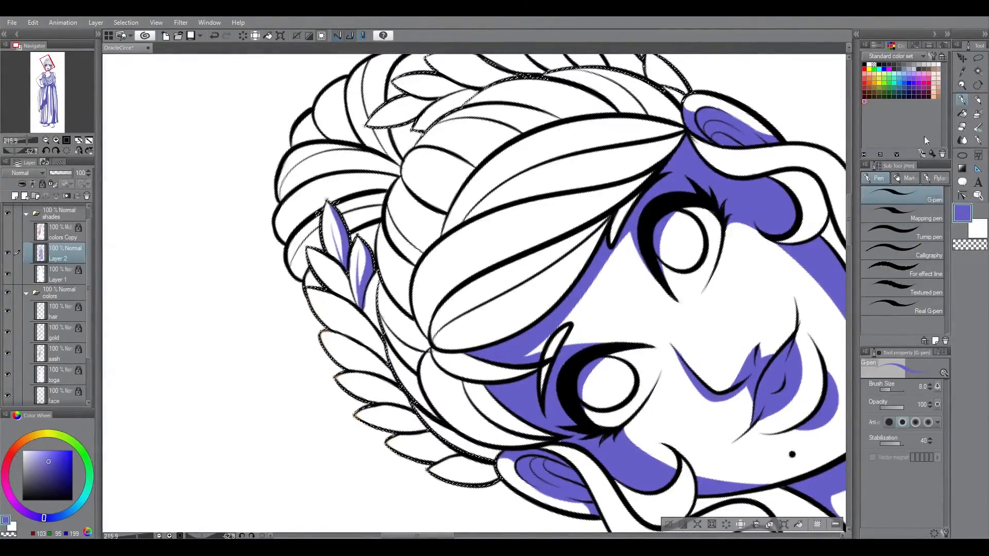
{"action": "left_click_drag", "start_coordinate": [310, 246], "coordinate": [372, 337]}
{"action": "left_click_drag", "start_coordinate": [379, 278], "coordinate": [380, 327]}
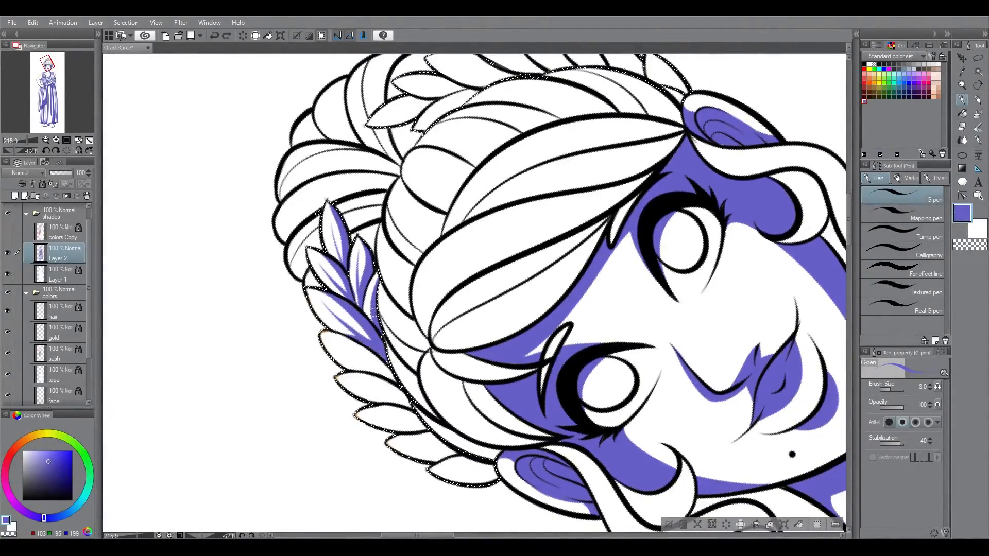
Step: Shade one side of each remaining leaf on the wreath's left half down to the ear
{"action": "key", "text": "ctrl+@"}
{"action": "left_click_drag", "start_coordinate": [371, 178], "coordinate": [362, 262]}
{"action": "left_click_drag", "start_coordinate": [367, 202], "coordinate": [360, 255]}
{"action": "left_click_drag", "start_coordinate": [356, 222], "coordinate": [342, 294]}
{"action": "mouse_move", "coordinate": [320, 262]}
{"action": "left_mouse_down"}
{"action": "mouse_move", "coordinate": [333, 309]}
{"action": "mouse_move", "coordinate": [328, 344]}
{"action": "left_mouse_up"}
{"action": "left_click_drag", "start_coordinate": [315, 304], "coordinate": [323, 396]}
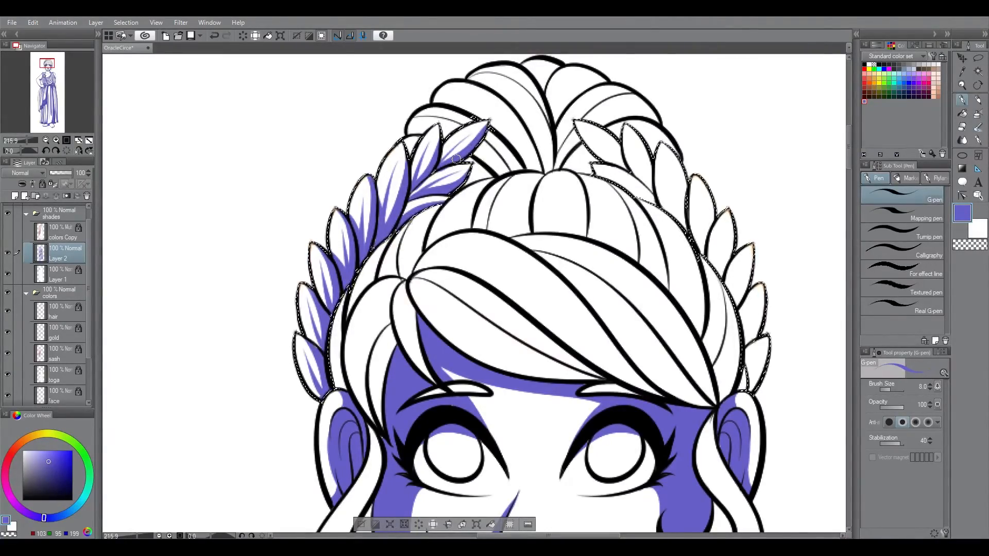
Step: Shade the leaves on the right half of the laurel wreath from its tip down to the ear
{"action": "left_click_drag", "start_coordinate": [457, 159], "coordinate": [536, 173]}
{"action": "left_click_drag", "start_coordinate": [653, 209], "coordinate": [671, 275]}
{"action": "left_click_drag", "start_coordinate": [696, 252], "coordinate": [677, 318]}
{"action": "left_click_drag", "start_coordinate": [713, 286], "coordinate": [682, 359]}
{"action": "left_click", "coordinate": [66, 151]}
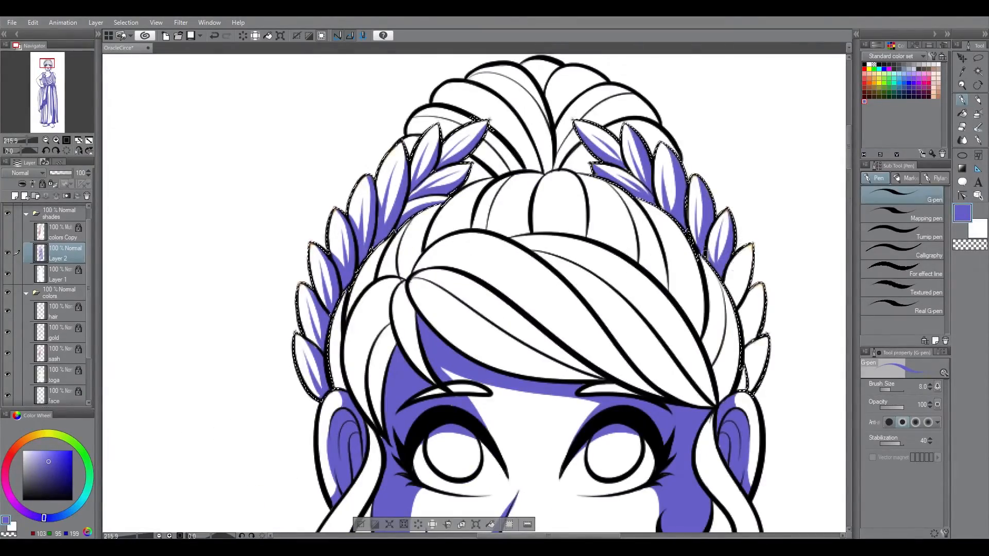
{"action": "mouse_move", "coordinate": [735, 292]}
{"action": "left_mouse_down"}
{"action": "mouse_move", "coordinate": [760, 283]}
{"action": "mouse_move", "coordinate": [761, 338]}
{"action": "left_mouse_up"}
{"action": "key", "text": "ctrl+0"}
Step: Replace the gold selection with the hair area and shade the lower fringe strands across the forehead at 8 px
{"action": "key", "text": "ctrl+d"}
{"action": "left_click", "coordinate": [41, 311], "text": "ctrl"}
{"action": "left_click", "coordinate": [962, 85]}
{"action": "left_click_drag", "start_coordinate": [464, 94], "coordinate": [622, 94]}
{"action": "left_click", "coordinate": [978, 58]}
{"action": "mouse_move", "coordinate": [849, 156]}
{"action": "left_mouse_down"}
{"action": "mouse_move", "coordinate": [849, 138]}
{"action": "mouse_move", "coordinate": [849, 158]}
{"action": "left_mouse_up"}
{"action": "left_click", "coordinate": [978, 85]}
{"action": "left_click_drag", "start_coordinate": [639, 154], "coordinate": [685, 355]}
{"action": "left_click", "coordinate": [962, 99]}
{"action": "key", "text": "ctrl+z"}
{"action": "left_click", "coordinate": [66, 151]}
{"action": "mouse_move", "coordinate": [384, 230]}
{"action": "left_mouse_down"}
{"action": "mouse_move", "coordinate": [523, 296]}
{"action": "mouse_move", "coordinate": [508, 296]}
{"action": "left_mouse_up"}
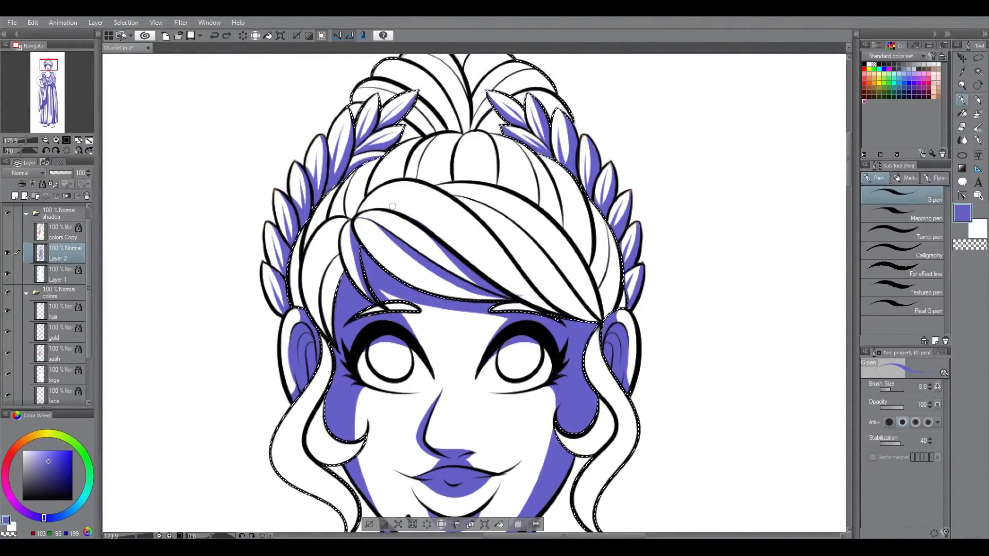
Step: Outline and fill the shadow on the side hair strand sweeping down to the left ear
{"action": "left_click_drag", "start_coordinate": [351, 221], "coordinate": [312, 314]}
{"action": "key", "text": "g"}
{"action": "left_click", "coordinate": [320, 263]}
Step: Outline and fill the shadows along the wide upper strands of the swept fringe
{"action": "key", "text": "r"}
{"action": "mouse_move", "coordinate": [702, 213]}
{"action": "left_mouse_down"}
{"action": "mouse_move", "coordinate": [684, 413]}
{"action": "mouse_move", "coordinate": [621, 486]}
{"action": "left_mouse_up"}
{"action": "key", "text": "p"}
{"action": "left_click_drag", "start_coordinate": [520, 164], "coordinate": [490, 355]}
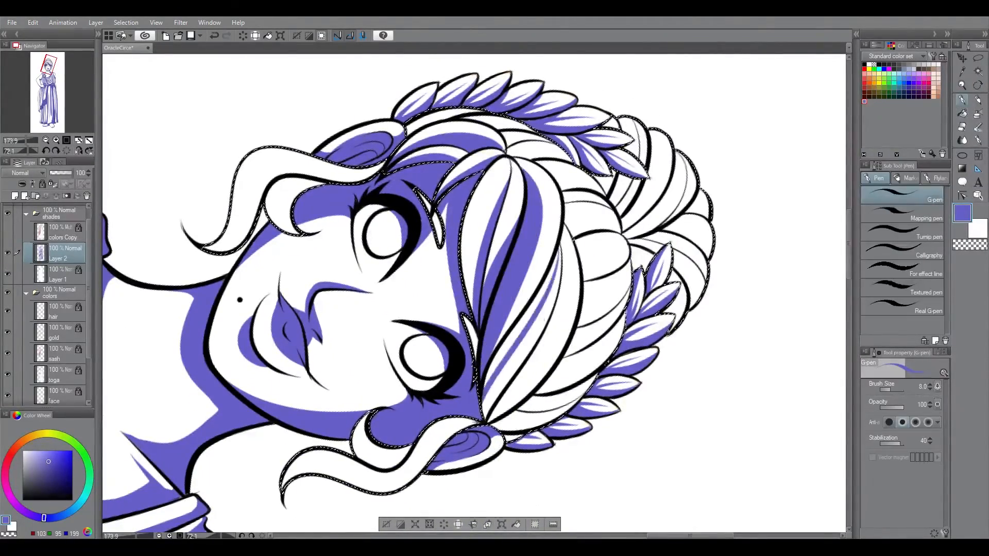
{"action": "left_click_drag", "start_coordinate": [563, 225], "coordinate": [489, 416]}
{"action": "key", "text": "g"}
{"action": "left_click", "coordinate": [521, 361]}
{"action": "key", "text": "p"}
{"action": "key", "text": "r"}
{"action": "double_click", "coordinate": [390, 205]}
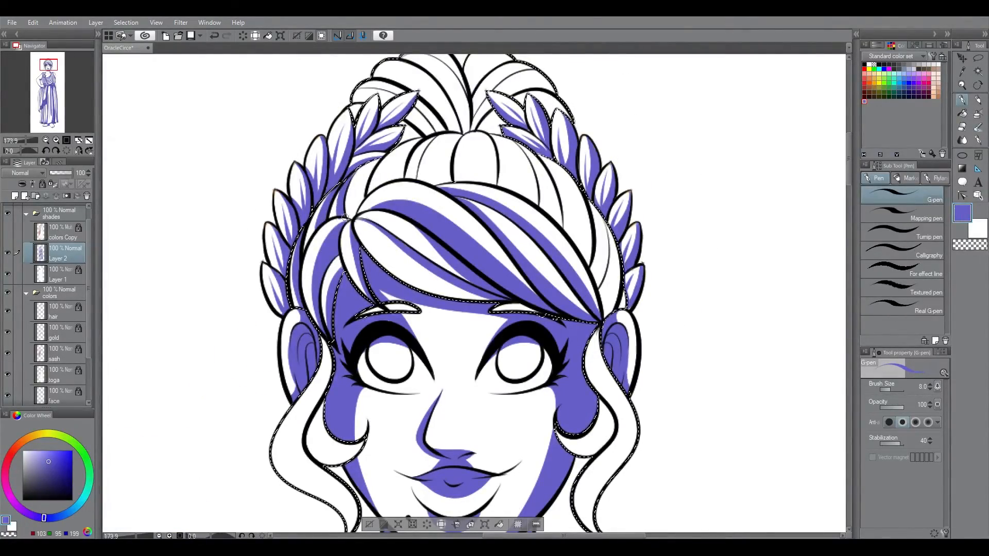
Step: Outline and fill the blue-violet shadows on the crown hair strands between the fringe and the bun
{"action": "left_click_drag", "start_coordinate": [419, 145], "coordinate": [388, 180]}
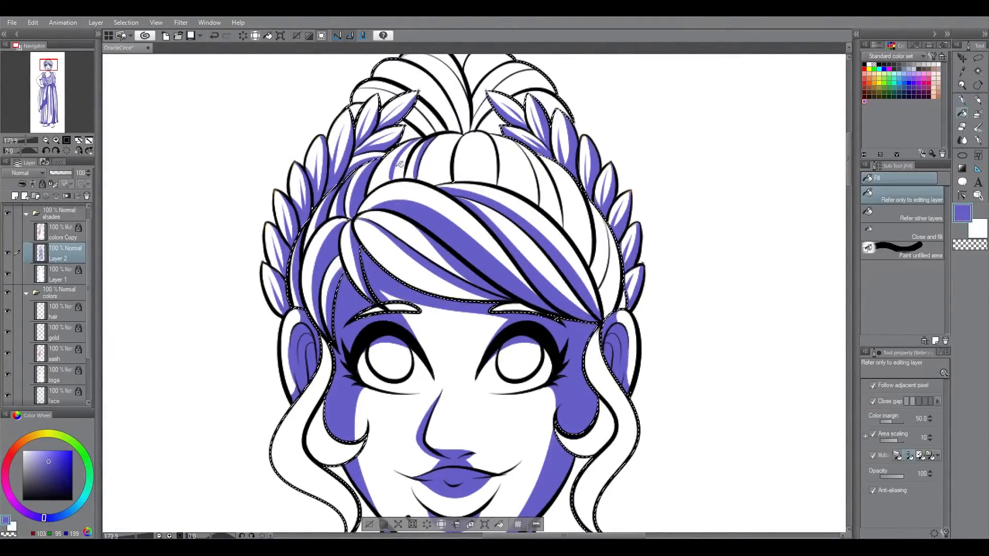
{"action": "left_click_drag", "start_coordinate": [504, 138], "coordinate": [521, 202]}
{"action": "key", "text": "g"}
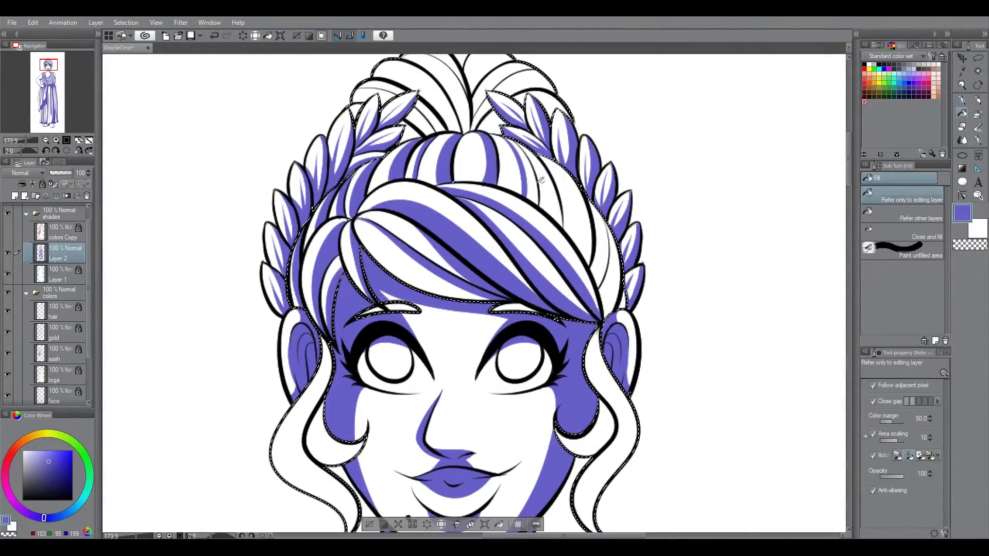
{"action": "left_click", "coordinate": [493, 160]}
{"action": "left_click", "coordinate": [529, 178]}
{"action": "key", "text": "p"}
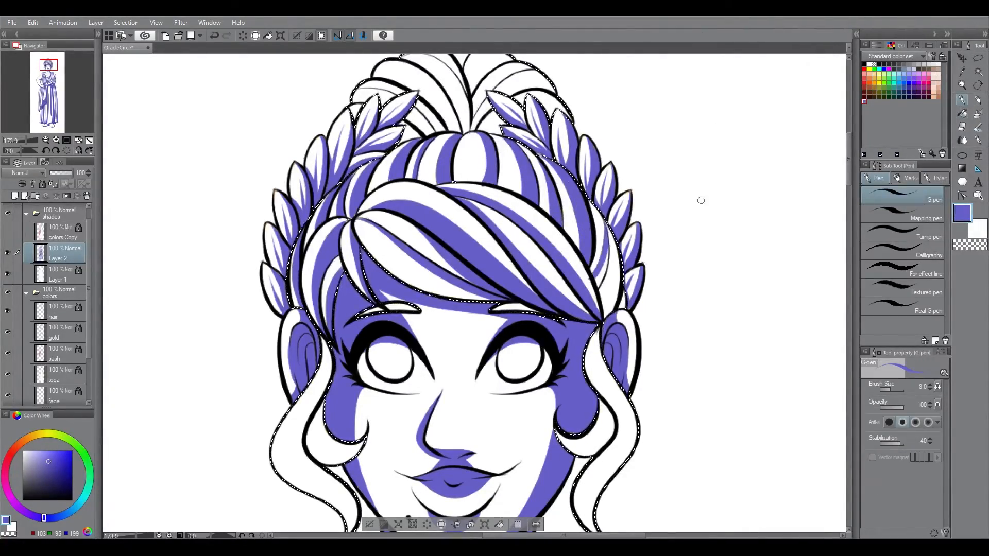
Step: Outline and fill the shadows on the bun strands above the wreath's left tip
{"action": "scroll", "coordinate": [471, 304], "scroll_direction": "up", "scroll_amount": 5}
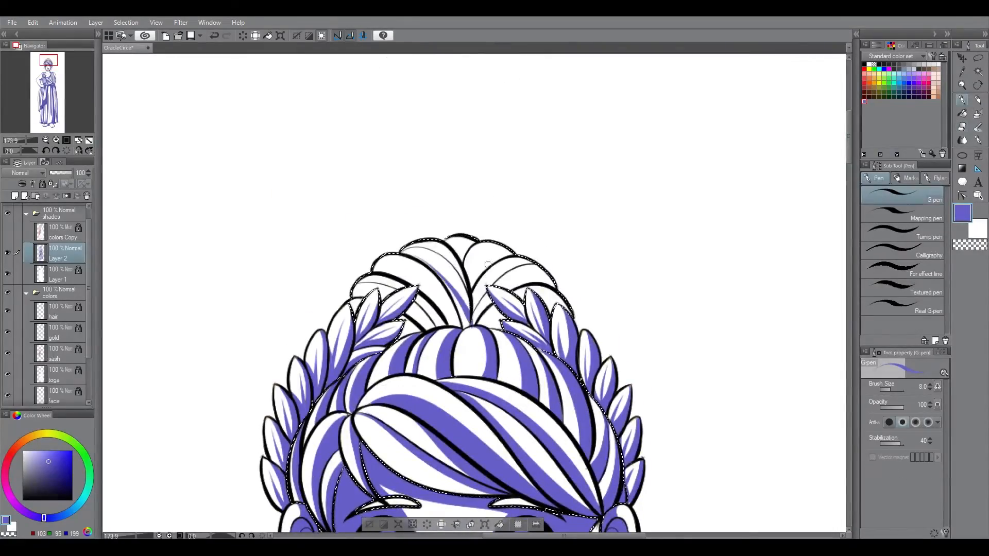
{"action": "left_click_drag", "start_coordinate": [430, 245], "coordinate": [474, 220]}
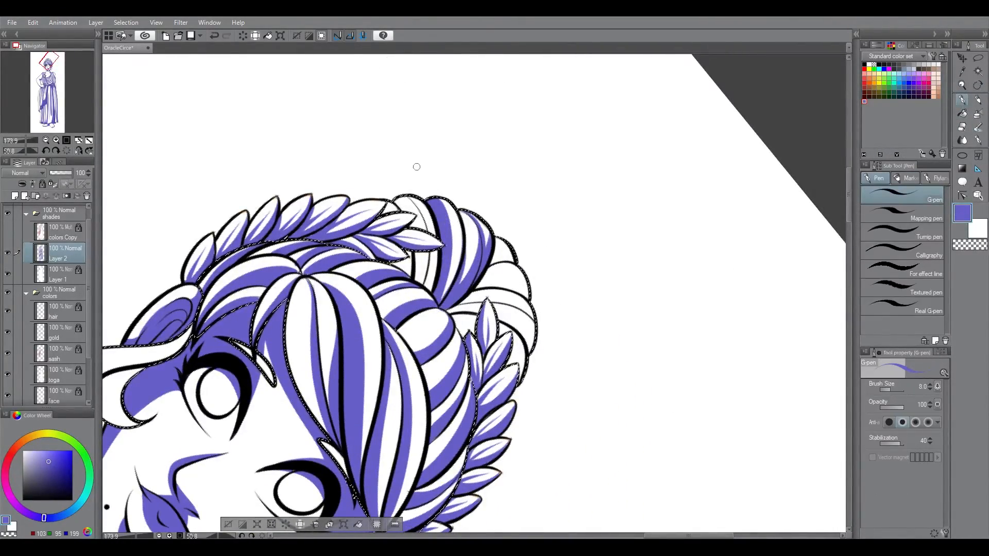
{"action": "key", "text": "ctrl+z"}
{"action": "key", "text": "e"}
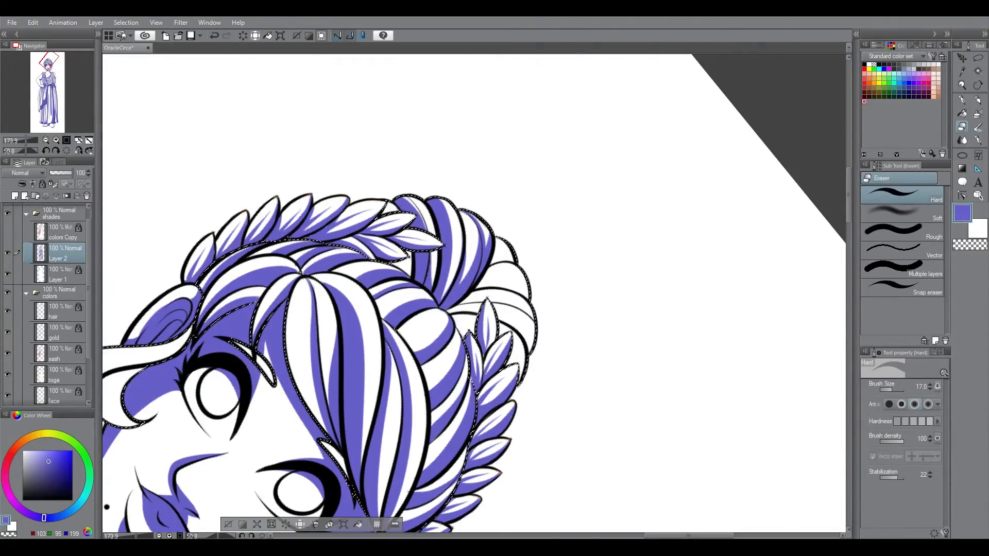
{"action": "key", "text": "p"}
{"action": "key", "text": "g"}
{"action": "left_click", "coordinate": [426, 210]}
{"action": "key", "text": "ctrl+at"}
{"action": "key", "text": "p"}
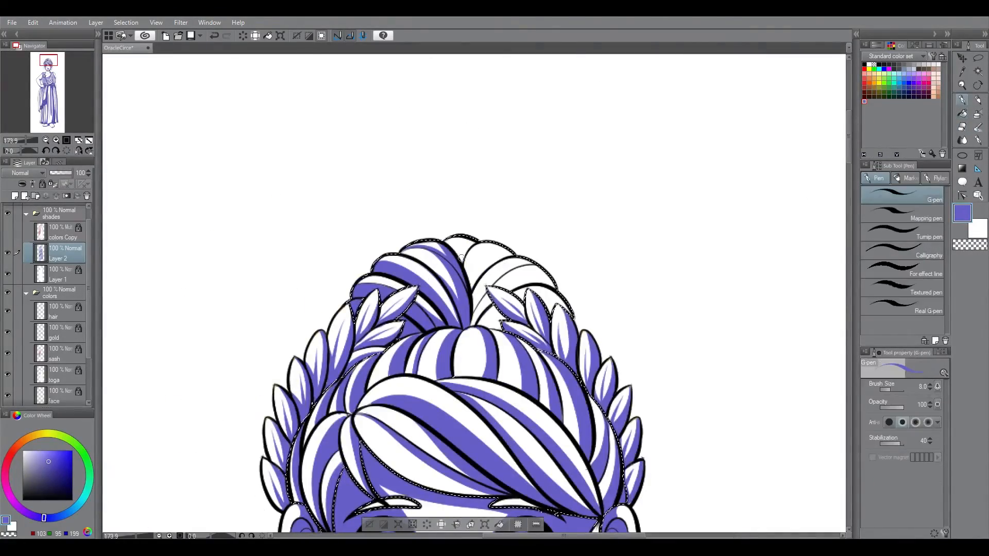
Step: Outline and fill the shadows on the right half of the bun
{"action": "key", "text": "g"}
{"action": "left_click", "coordinate": [490, 322]}
{"action": "left_click", "coordinate": [557, 302]}
{"action": "left_click", "coordinate": [499, 256]}
{"action": "key", "text": "p"}
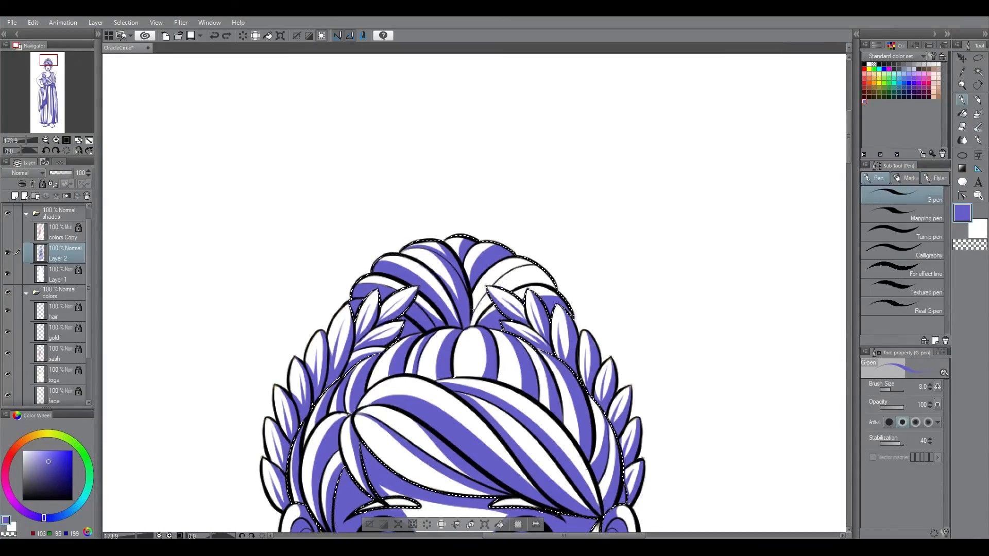
{"action": "left_click", "coordinate": [962, 113]}
{"action": "left_click", "coordinate": [531, 279]}
{"action": "left_click", "coordinate": [962, 100]}
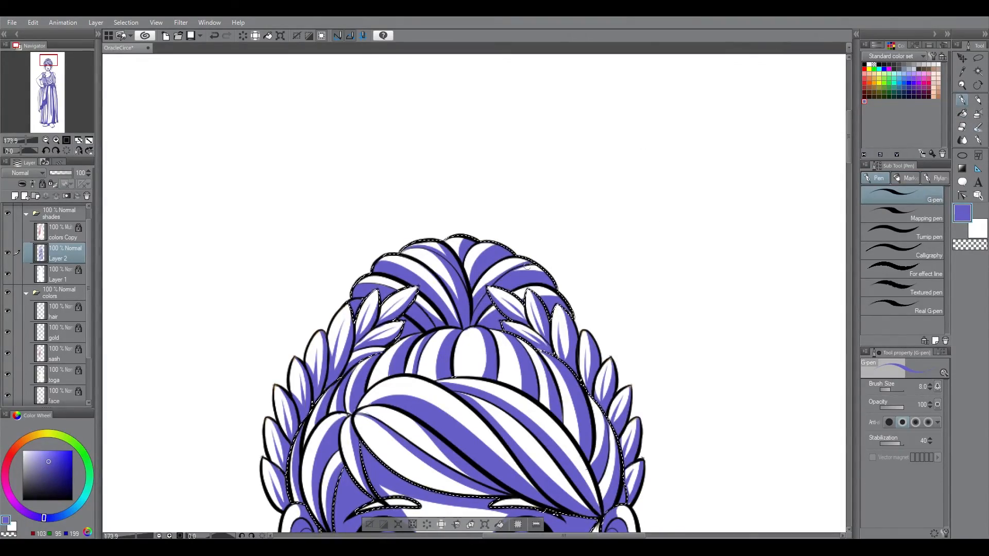
Step: Fill the remaining strand shadow in the bun and tidy the bun's shadows with the hard eraser
{"action": "left_click_drag", "start_coordinate": [327, 205], "coordinate": [534, 132]}
{"action": "left_click", "coordinate": [961, 127]}
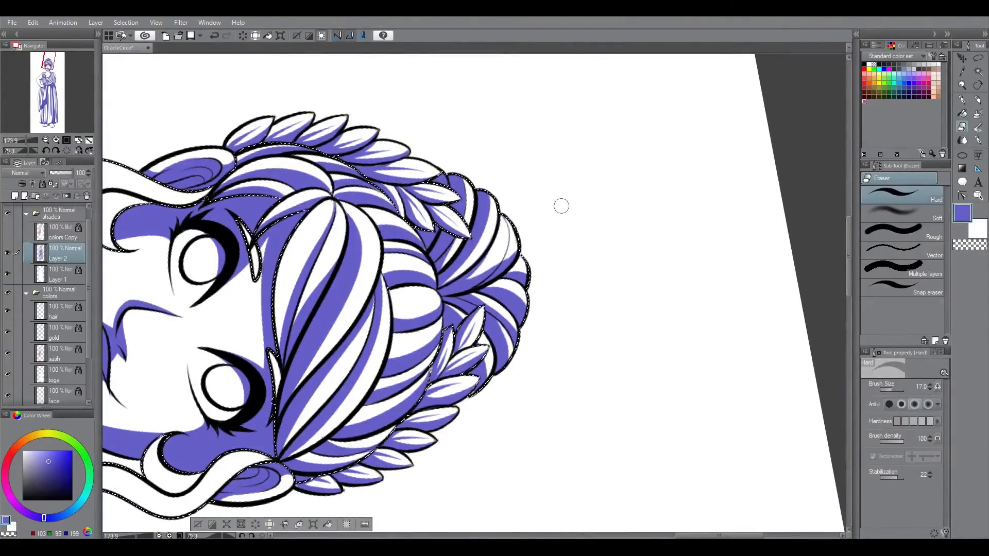
{"action": "left_click", "coordinate": [961, 113]}
{"action": "left_click", "coordinate": [507, 237]}
{"action": "left_click", "coordinate": [962, 127]}
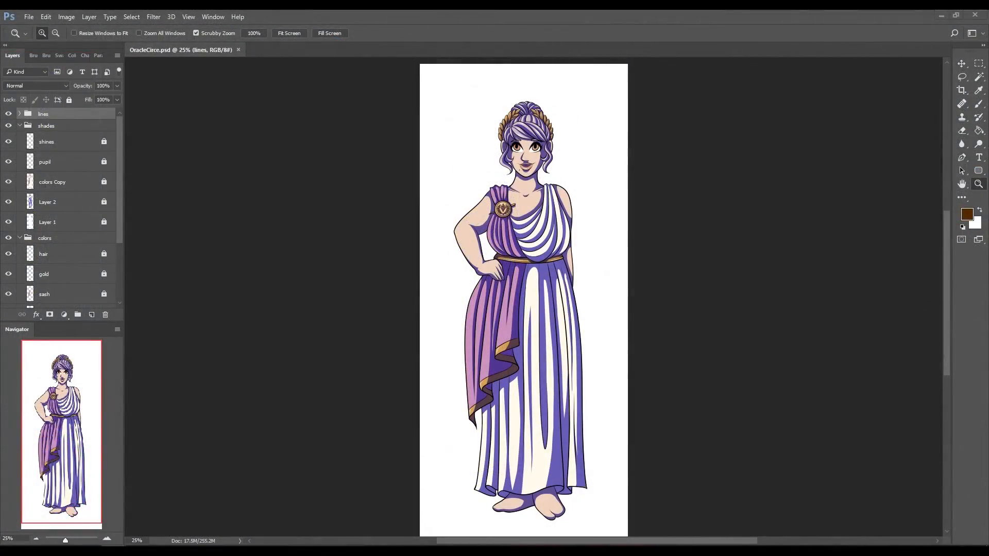
Step: Switch to Photoshop and name the three lower layers in the shades group color shades, blue shades and undercolor
{"action": "left_click", "coordinate": [96, 204]}
{"action": "key", "text": "ctrl+shift+alt+n"}
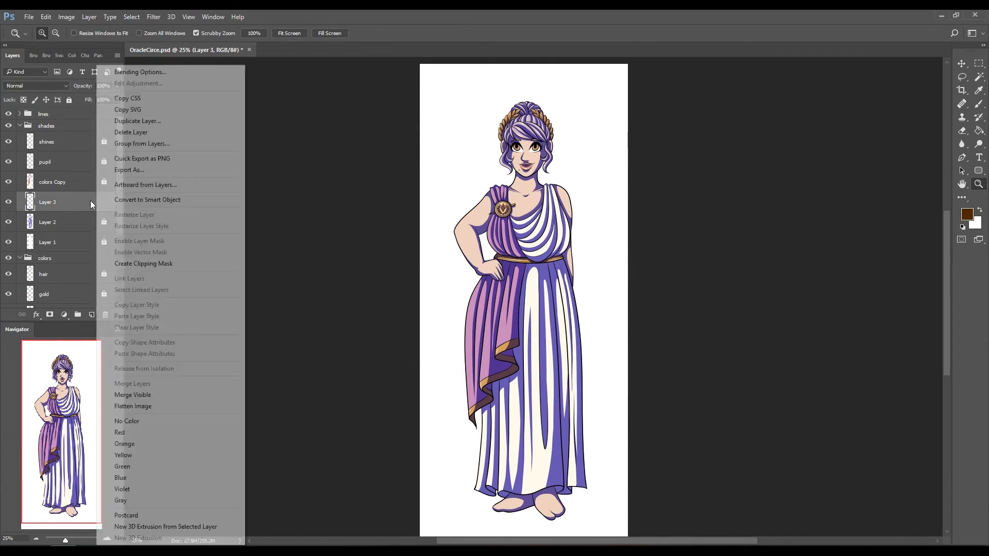
{"action": "type", "text": "ades"}
{"action": "double_click", "coordinate": [47, 222]}
{"action": "type", "text": "blue shades"}
{"action": "double_click", "coordinate": [47, 242]}
{"action": "type", "text": "undercolor"}
Step: Load the hair area as a selection and recolour its shadows on the color shades layer to mauve with Hue/Saturation
{"action": "left_click", "coordinate": [73, 182]}
{"action": "left_click", "coordinate": [73, 202]}
{"action": "left_click", "coordinate": [30, 274], "text": "ctrl"}
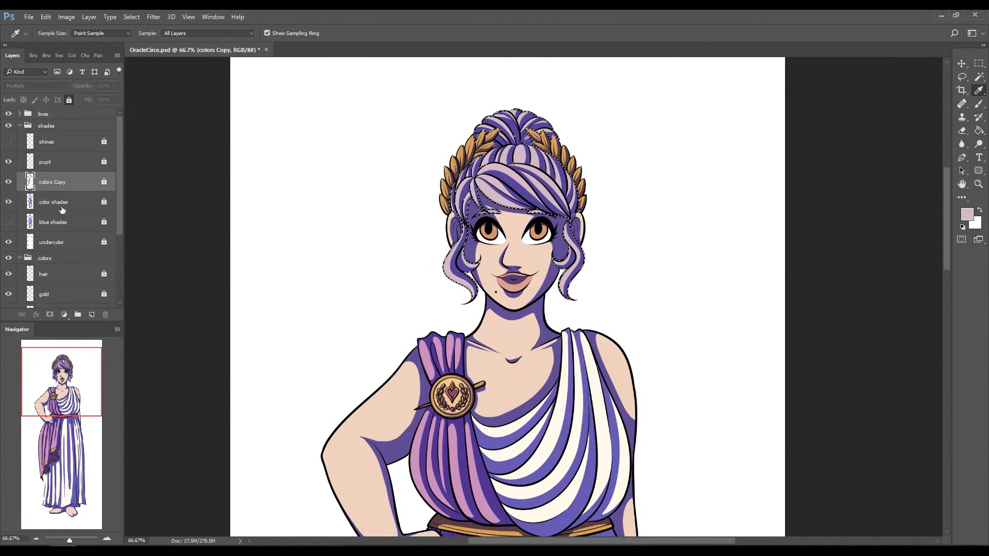
{"action": "key", "text": "ctrl+u"}
{"action": "left_click_drag", "start_coordinate": [103, 300], "coordinate": [108, 301]}
{"action": "left_click", "coordinate": [216, 200]}
{"action": "left_click", "coordinate": [28, 17]}
{"action": "left_click", "coordinate": [47, 38]}
{"action": "double_click", "coordinate": [312, 156]}
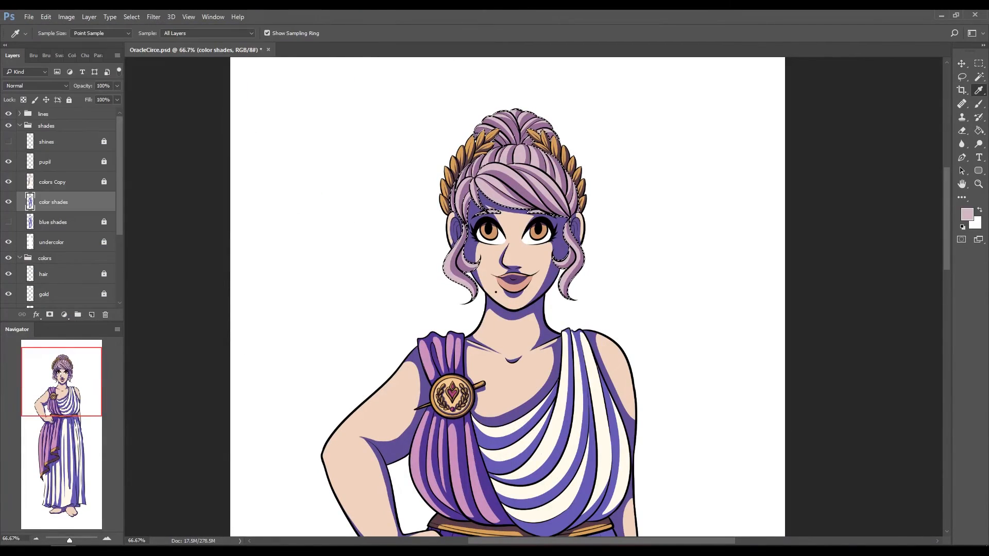
Step: Select the gold area and colorize its shadows to orange-brown with Hue/Saturation on the color shades layer
{"action": "scroll", "coordinate": [73, 242], "scroll_direction": "down", "scroll_amount": 1}
{"action": "left_click", "coordinate": [30, 270]}
{"action": "left_click", "coordinate": [73, 178]}
{"action": "key", "text": "ctrl+u"}
{"action": "left_click", "coordinate": [202, 304]}
{"action": "left_click_drag", "start_coordinate": [103, 300], "coordinate": [107, 301]}
{"action": "left_click", "coordinate": [216, 202]}
Step: Colorize the sash shadows with Hue/Saturation, adjusting the hue to match the pink-purple cloth
{"action": "key", "text": "ctrl+u"}
{"action": "left_click", "coordinate": [201, 304]}
{"action": "left_click_drag", "start_coordinate": [139, 251], "coordinate": [165, 253]}
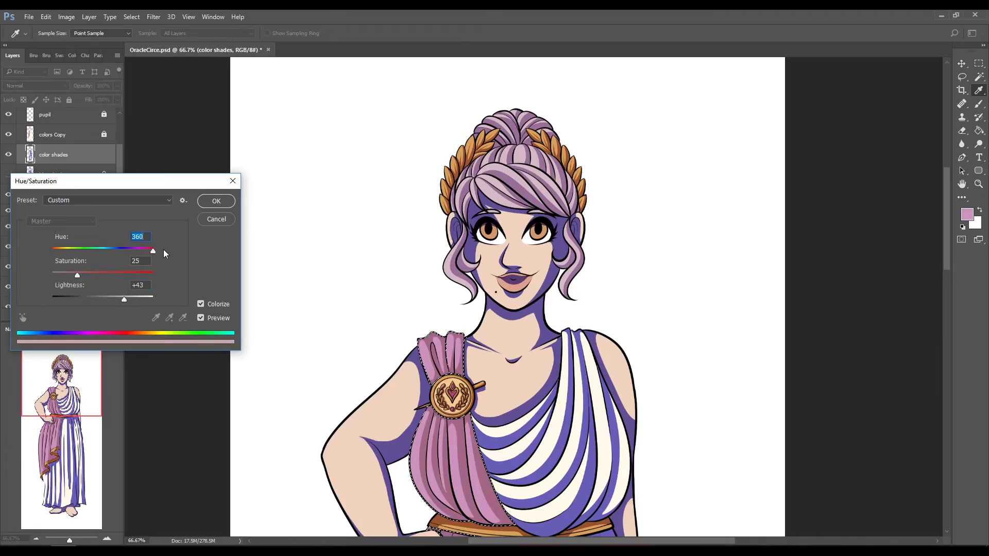
{"action": "left_click", "coordinate": [216, 201]}
Step: Select the toga and recolour its shadows to a light beige using Colorize and a raised lightness
{"action": "scroll", "coordinate": [72, 242], "scroll_direction": "down", "scroll_amount": 1}
{"action": "left_click", "coordinate": [578, 397]}
{"action": "key", "text": "ctrl+u"}
{"action": "left_click", "coordinate": [200, 303]}
{"action": "left_click", "coordinate": [216, 201]}
{"action": "key", "text": "ctrl+u"}
{"action": "left_click_drag", "start_coordinate": [102, 300], "coordinate": [123, 300]}
{"action": "left_click", "coordinate": [216, 201]}
Step: Load the skin area as a selection and colorize its shadows to a light, muted mauve-pink with Hue/Saturation
{"action": "scroll", "coordinate": [72, 242], "scroll_direction": "down", "scroll_amount": 1}
{"action": "left_click", "coordinate": [31, 267]}
{"action": "left_click", "coordinate": [55, 155]}
{"action": "key", "text": "ctrl+u"}
{"action": "left_click", "coordinate": [201, 304]}
{"action": "left_click_drag", "start_coordinate": [59, 252], "coordinate": [137, 252]}
{"action": "left_click_drag", "start_coordinate": [123, 299], "coordinate": [132, 300]}
{"action": "left_click", "coordinate": [217, 201]}
Step: Select the lip and eye area and colorize its shadows with hue 0 and saturation 25
{"action": "scroll", "coordinate": [72, 242], "scroll_direction": "down", "scroll_amount": 2}
{"action": "left_click", "coordinate": [30, 246], "text": "ctrl"}
{"action": "left_click", "coordinate": [514, 205]}
{"action": "key", "text": "ctrl+u"}
{"action": "left_click", "coordinate": [201, 304]}
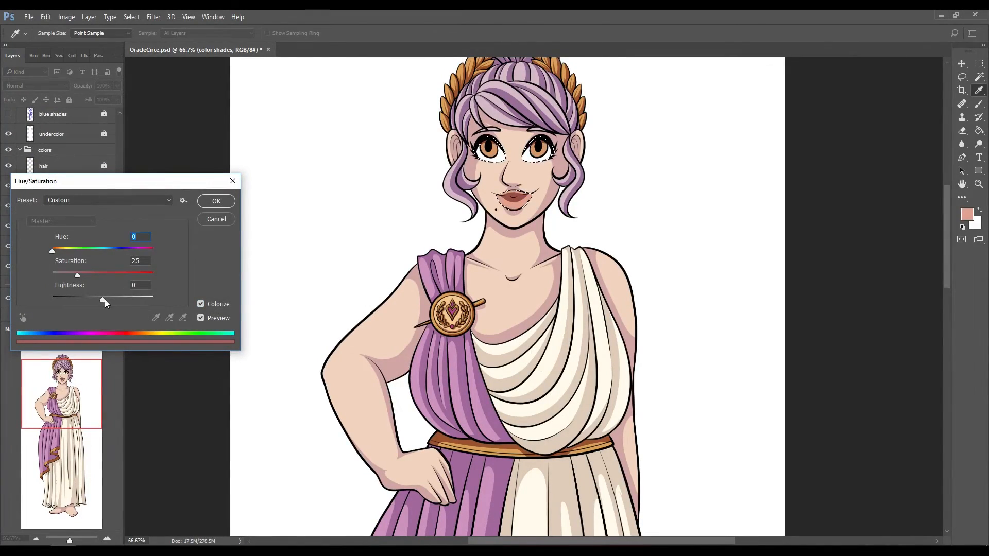
{"action": "left_click", "coordinate": [217, 200]}
Step: Deselect and create a layer group named grads above the shines layer in the shades group
{"action": "key", "text": "ctrl+d"}
{"action": "key", "text": "ctrl+0"}
{"action": "scroll", "coordinate": [62, 206], "scroll_direction": "up", "scroll_amount": 3}
{"action": "left_click", "coordinate": [61, 143]}
{"action": "left_click", "coordinate": [78, 315]}
{"action": "double_click", "coordinate": [54, 138]}
{"action": "type", "text": "grads"}
Step: Add a layer in the grads group, load the hair selection and sample the hair's mauve shadow colour for the brush
{"action": "left_click", "coordinate": [92, 315]}
{"action": "scroll", "coordinate": [62, 222], "scroll_direction": "down", "scroll_amount": 3}
{"action": "left_click", "coordinate": [29, 223], "text": "ctrl"}
{"action": "left_click", "coordinate": [979, 91]}
{"action": "double_click", "coordinate": [535, 168]}
{"action": "left_click", "coordinate": [543, 231]}
{"action": "left_click", "coordinate": [978, 104]}
Step: Set the new layer to Multiply and paint soft dark gradients over the bun, outer hair and side locks
{"action": "scroll", "coordinate": [62, 222], "scroll_direction": "up", "scroll_amount": 3}
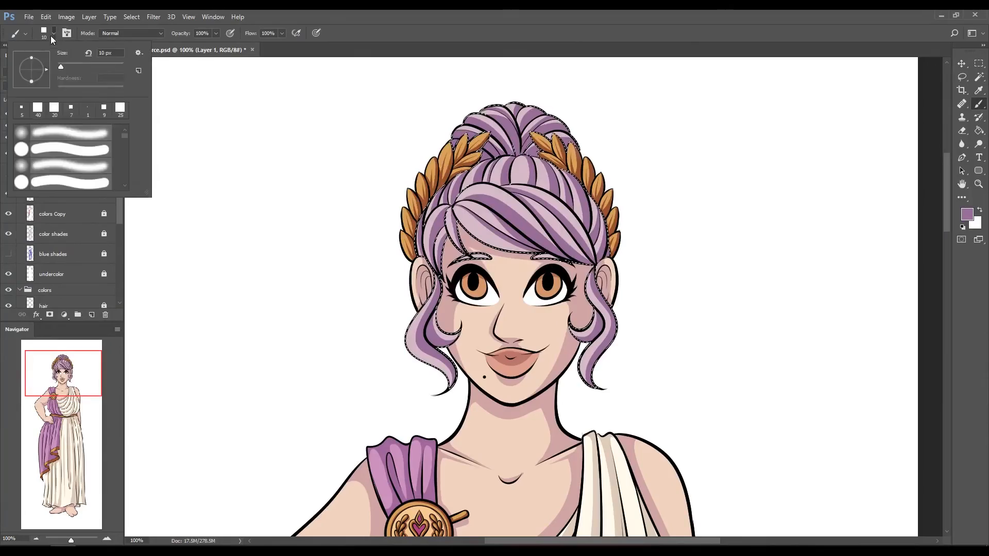
{"action": "left_click", "coordinate": [36, 86]}
{"action": "left_click", "coordinate": [20, 119]}
{"action": "mouse_move", "coordinate": [620, 227]}
{"action": "left_mouse_down"}
{"action": "mouse_move", "coordinate": [628, 276]}
{"action": "mouse_move", "coordinate": [608, 382]}
{"action": "left_mouse_up"}
{"action": "left_click_drag", "start_coordinate": [412, 310], "coordinate": [400, 226]}
{"action": "left_click_drag", "start_coordinate": [572, 371], "coordinate": [582, 324]}
{"action": "key", "text": "e"}
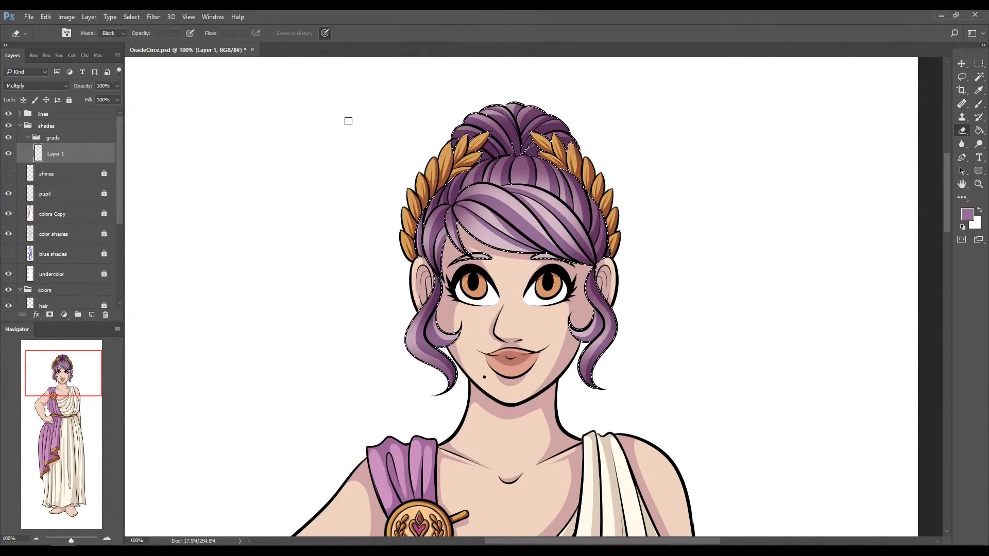
{"action": "key", "text": "z"}
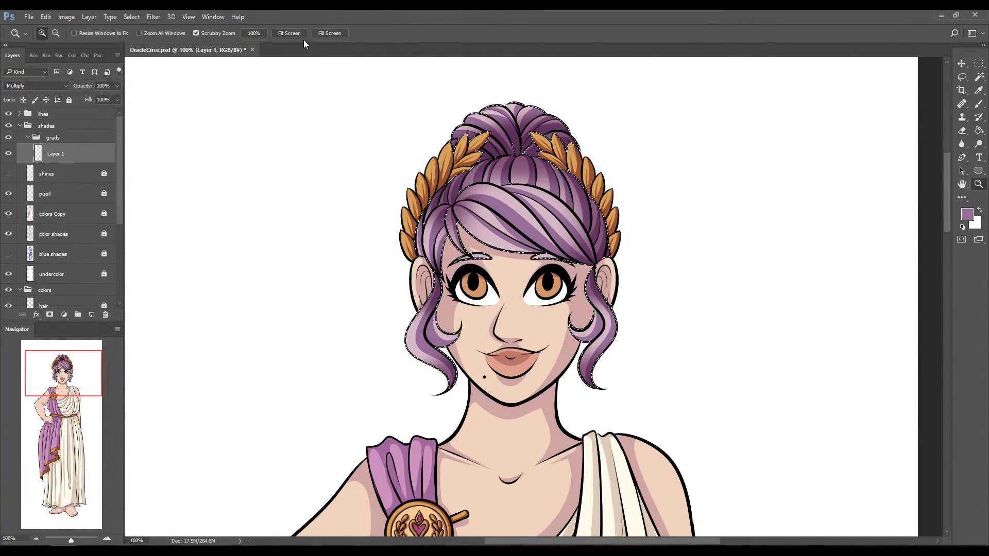
{"action": "key", "text": "ctrl+0"}
Step: Add a Multiply layer, select the gold areas and paint soft gradients on them in the sampled brown
{"action": "left_click", "coordinate": [92, 315]}
{"action": "scroll", "coordinate": [62, 221], "scroll_direction": "down", "scroll_amount": 3}
{"action": "left_click", "coordinate": [30, 274], "text": "ctrl"}
{"action": "double_click", "coordinate": [546, 162]}
{"action": "left_click", "coordinate": [979, 91]}
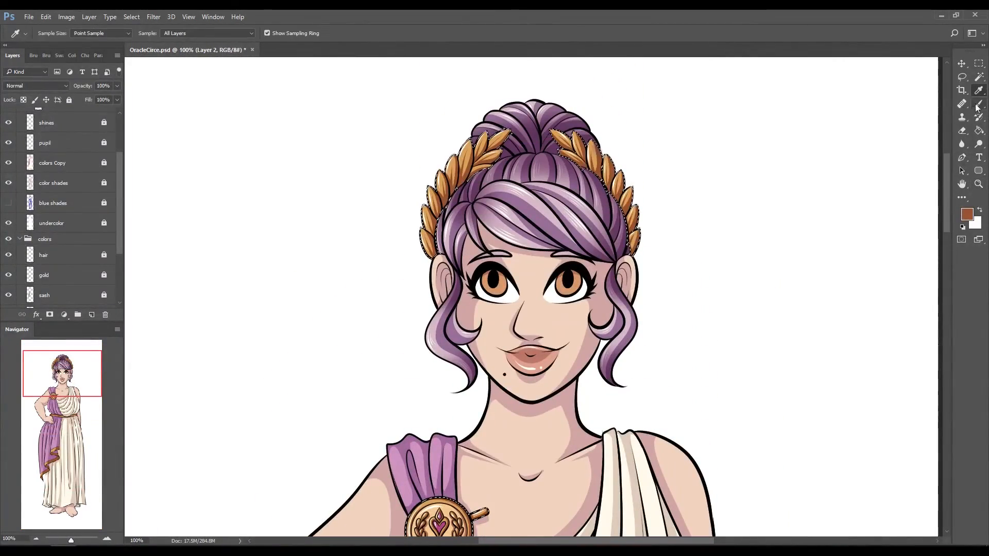
{"action": "left_click", "coordinate": [978, 104]}
{"action": "left_click", "coordinate": [36, 86]}
{"action": "scroll", "coordinate": [515, 319], "scroll_direction": "down", "scroll_amount": 4}
{"action": "scroll", "coordinate": [438, 369], "scroll_direction": "down", "scroll_amount": 10}
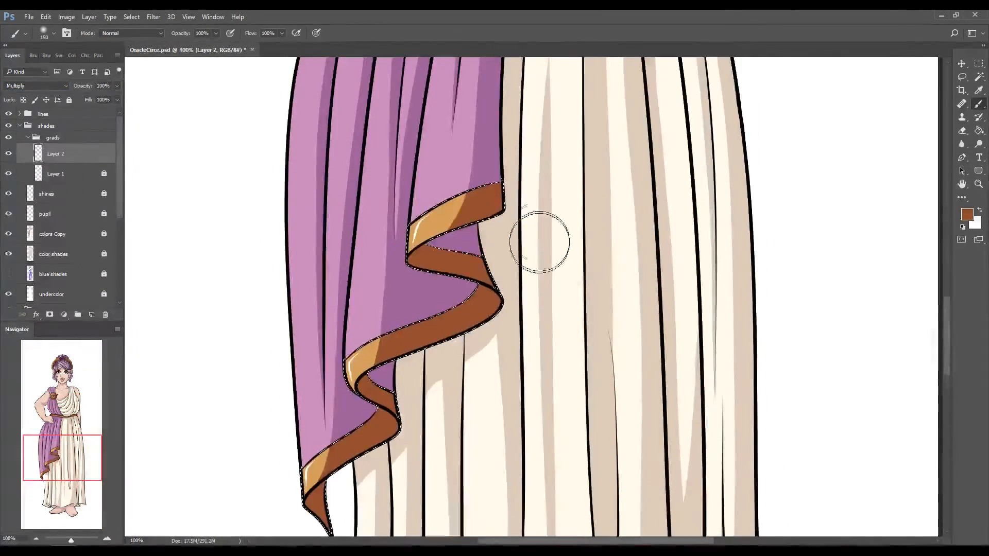
Step: Lock the gold gradient layer and name the two finished gradient layers hair and gold
{"action": "key", "text": "z"}
{"action": "key", "text": "ctrl+0"}
{"action": "left_click", "coordinate": [68, 99]}
{"action": "left_click", "coordinate": [92, 314]}
{"action": "double_click", "coordinate": [56, 194]}
{"action": "type", "text": "hair"}
{"action": "double_click", "coordinate": [56, 173]}
{"action": "type", "text": "gold"}
Step: Set the new layer to Multiply, select the sash and paint soft purple gradients along its folds
{"action": "left_click", "coordinate": [65, 158]}
{"action": "left_click", "coordinate": [36, 86]}
{"action": "left_click", "coordinate": [27, 120]}
{"action": "double_click", "coordinate": [521, 233]}
{"action": "left_click", "coordinate": [979, 90]}
{"action": "left_click", "coordinate": [525, 288]}
{"action": "left_click", "coordinate": [979, 103]}
{"action": "scroll", "coordinate": [598, 258], "scroll_direction": "up", "scroll_amount": 1}
{"action": "scroll", "coordinate": [639, 280], "scroll_direction": "down", "scroll_amount": 3}
{"action": "left_click_drag", "start_coordinate": [525, 206], "coordinate": [577, 259]}
{"action": "scroll", "coordinate": [577, 259], "scroll_direction": "down", "scroll_amount": 2}
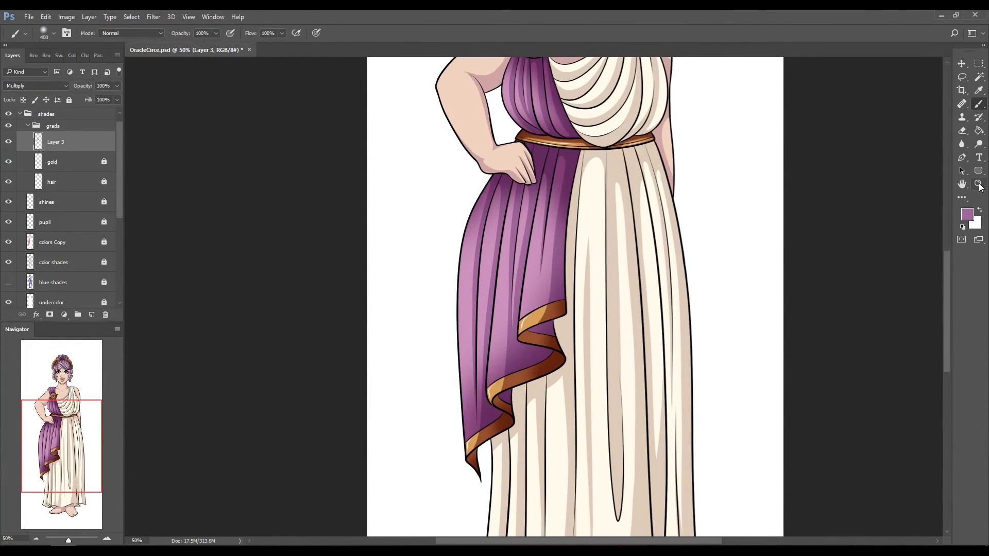
Step: Lock the sash gradient layer and name it sash
{"action": "left_click", "coordinate": [979, 184]}
{"action": "left_click", "coordinate": [289, 33]}
{"action": "left_click", "coordinate": [68, 100]}
{"action": "double_click", "coordinate": [55, 141]}
{"action": "type", "text": "sash"}
Step: Add a Multiply layer, select the toga and paint soft gradients in the sampled beige along its edges and folds
{"action": "left_click", "coordinate": [91, 315]}
{"action": "left_click", "coordinate": [36, 86]}
{"action": "left_click", "coordinate": [557, 213]}
{"action": "left_click", "coordinate": [979, 90]}
{"action": "left_click", "coordinate": [535, 309]}
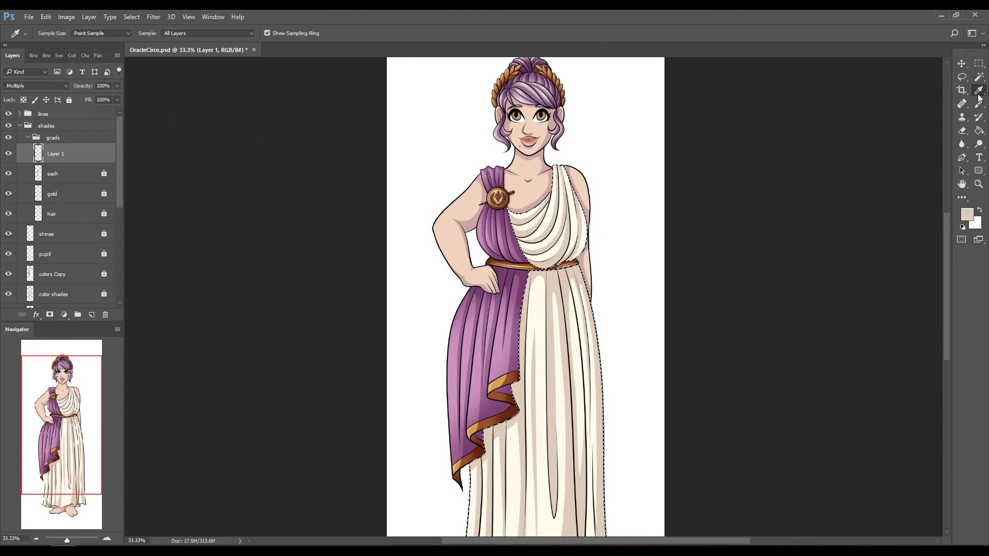
{"action": "left_click", "coordinate": [979, 104]}
{"action": "left_click_drag", "start_coordinate": [536, 288], "coordinate": [582, 263]}
{"action": "scroll", "coordinate": [558, 206], "scroll_direction": "down", "scroll_amount": 3}
{"action": "left_click_drag", "start_coordinate": [592, 227], "coordinate": [607, 443]}
{"action": "left_click_drag", "start_coordinate": [477, 309], "coordinate": [468, 438]}
{"action": "scroll", "coordinate": [693, 154], "scroll_direction": "down", "scroll_amount": 1}
Step: Lower the toga gradient layer's opacity to 88%
{"action": "key", "text": "ctrl+f"}
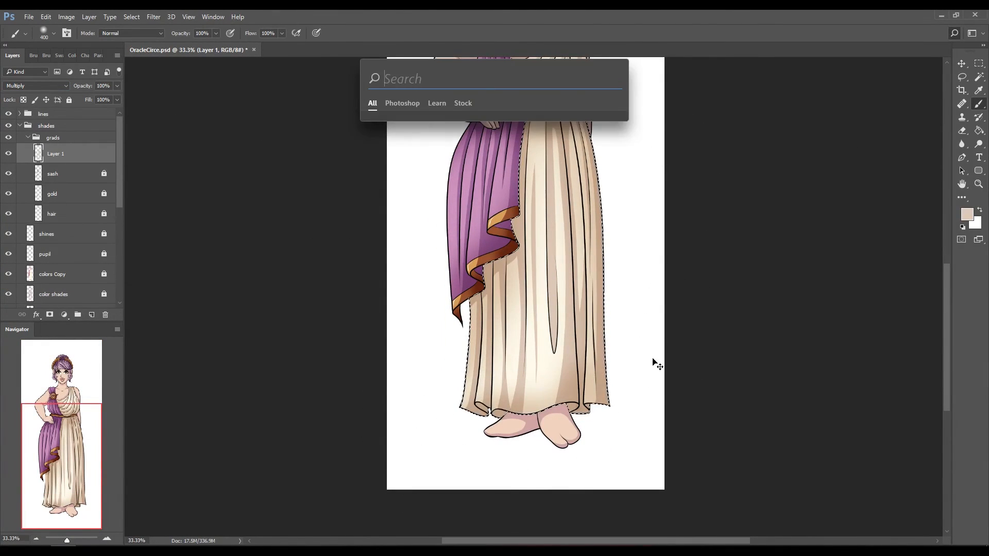
{"action": "key", "text": "Escape"}
{"action": "left_click", "coordinate": [979, 184]}
{"action": "left_click", "coordinate": [290, 33]}
{"action": "left_click", "coordinate": [979, 103]}
{"action": "left_click", "coordinate": [117, 86]}
{"action": "left_click_drag", "start_coordinate": [119, 98], "coordinate": [105, 101]}
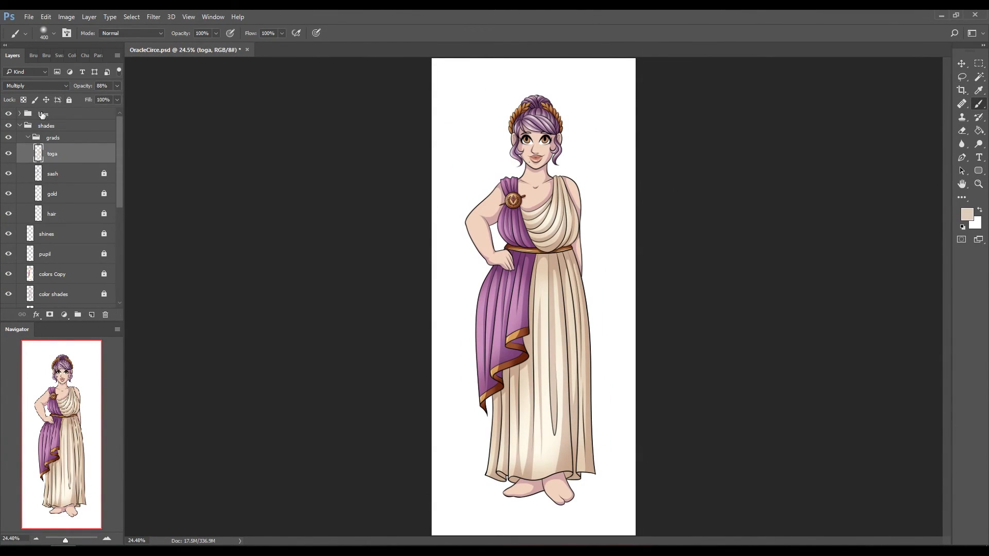
Step: Lock the toga gradient layer, add a Multiply layer above it, select the skin areas and sample the pink skin-shadow colour for the brush
{"action": "left_click", "coordinate": [68, 99]}
{"action": "left_click", "coordinate": [92, 315]}
{"action": "scroll", "coordinate": [57, 232], "scroll_direction": "down", "scroll_amount": 6}
{"action": "left_click", "coordinate": [30, 267], "text": "ctrl"}
{"action": "scroll", "coordinate": [539, 144], "scroll_direction": "up", "scroll_amount": 4}
{"action": "left_click", "coordinate": [979, 90]}
{"action": "left_click", "coordinate": [978, 104]}
{"action": "left_click", "coordinate": [36, 86]}
Step: Paint soft pink gradients on the skin of the face, neck, chest and arms, erasing where they are too strong
{"action": "mouse_move", "coordinate": [438, 273]}
{"action": "left_mouse_down"}
{"action": "mouse_move", "coordinate": [394, 351]}
{"action": "mouse_move", "coordinate": [412, 293]}
{"action": "mouse_move", "coordinate": [412, 330]}
{"action": "left_mouse_up"}
{"action": "key", "text": "e"}
{"action": "key", "text": "b"}
{"action": "key", "text": "s"}
{"action": "key", "text": "e"}
Step: Enlarge the soft eraser to 250 px and soften the skin gradient around the bent arm and hand
{"action": "left_click", "coordinate": [53, 33]}
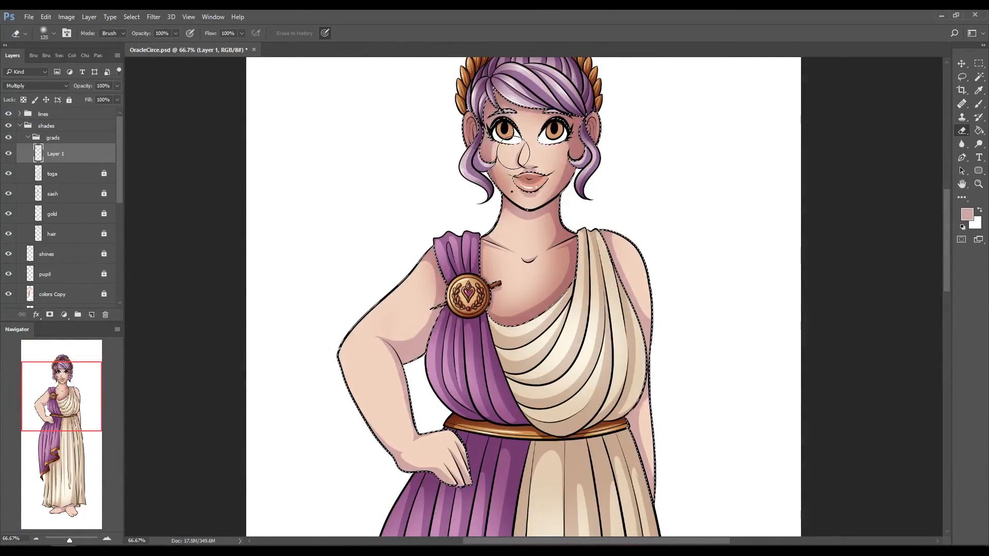
{"action": "scroll", "coordinate": [517, 148], "scroll_direction": "down", "scroll_amount": 2}
{"action": "key", "text": "bracketright"}
{"action": "key", "text": "bracketright"}
{"action": "key", "text": "bracketright"}
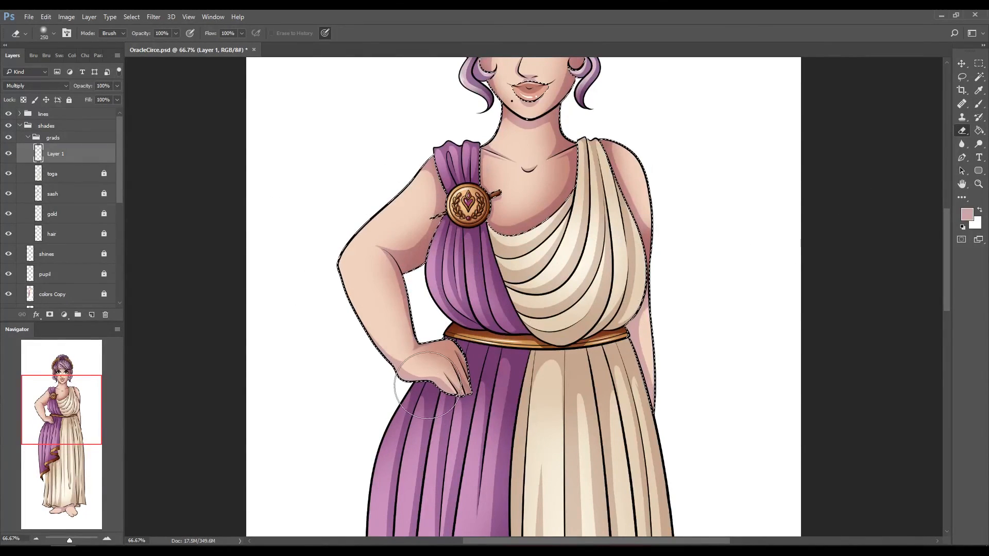